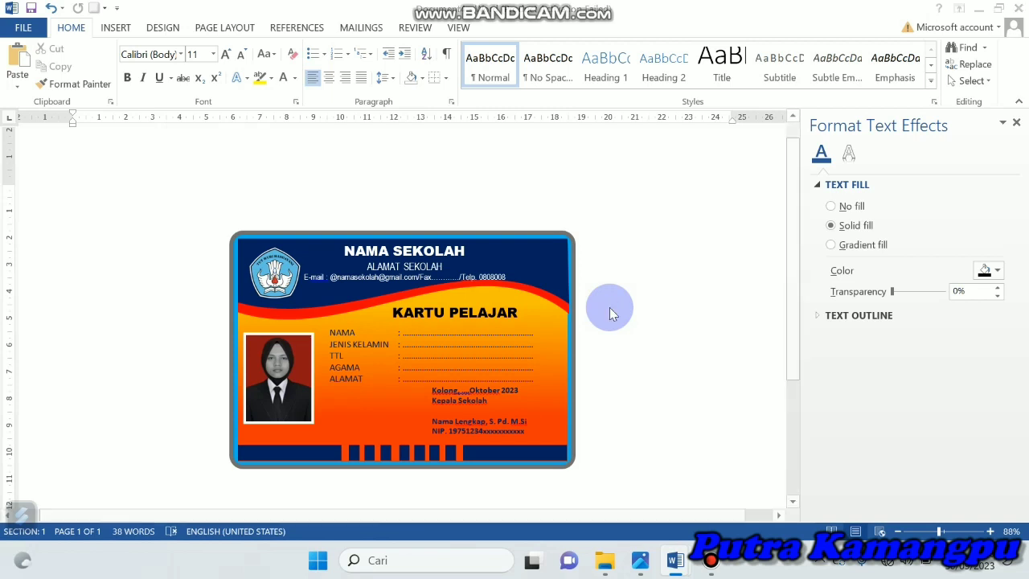
- Replace the finished ID card with a new blank document
key("Delete")
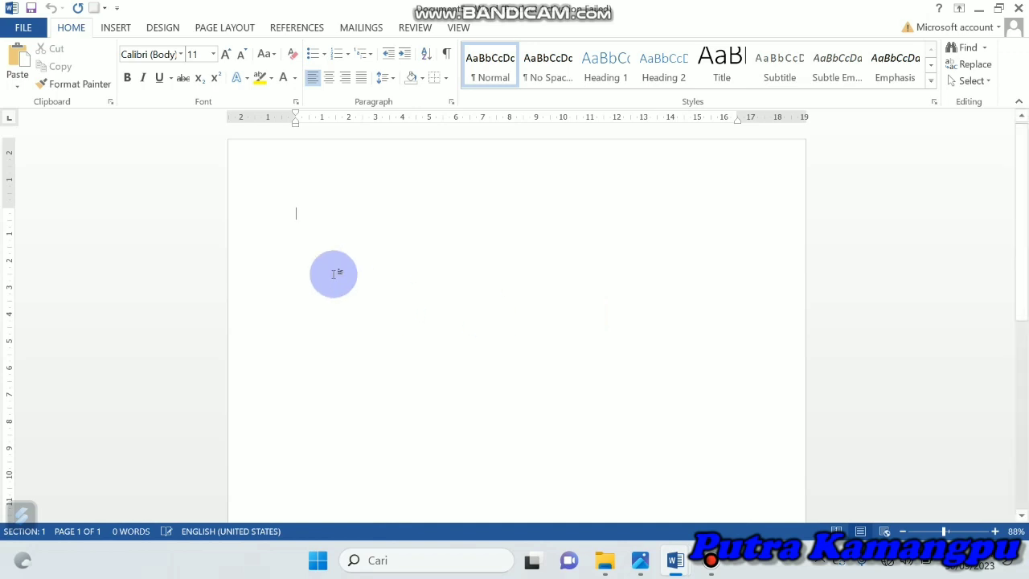
- Set the paper to A4 in landscape orientation and zoom the view to about 59%
left_click(229, 31)
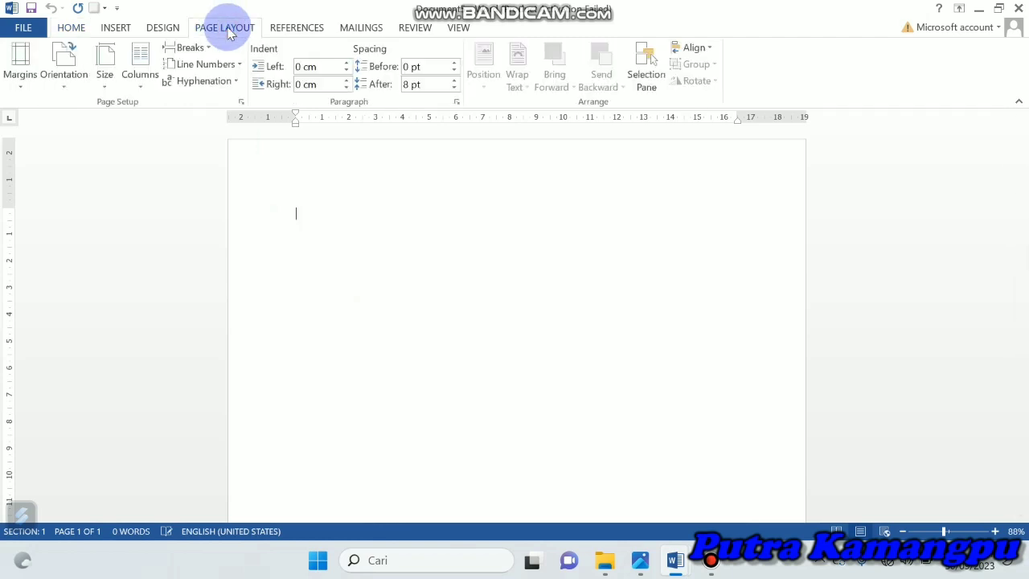
left_click(102, 72)
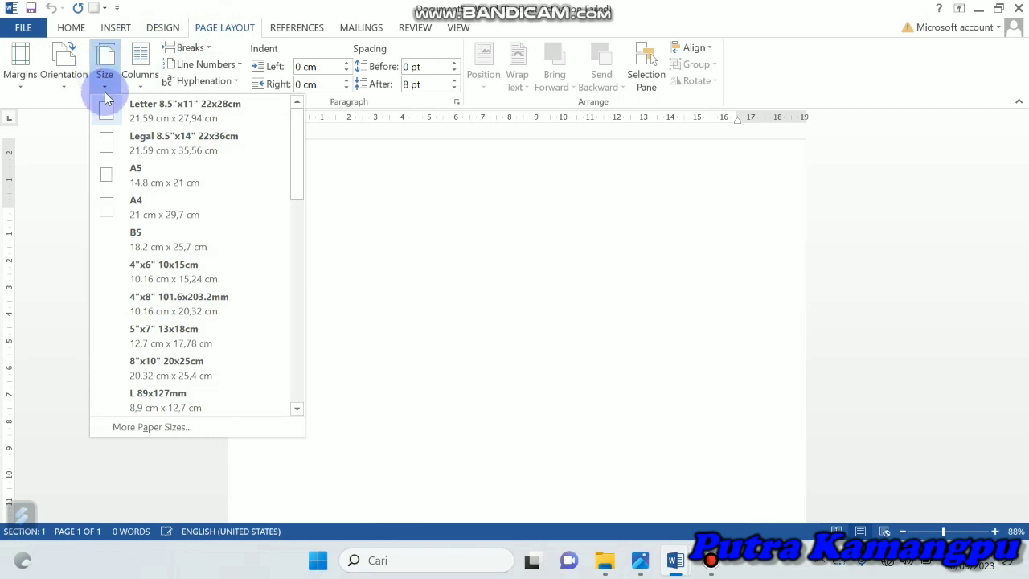
left_click(139, 207)
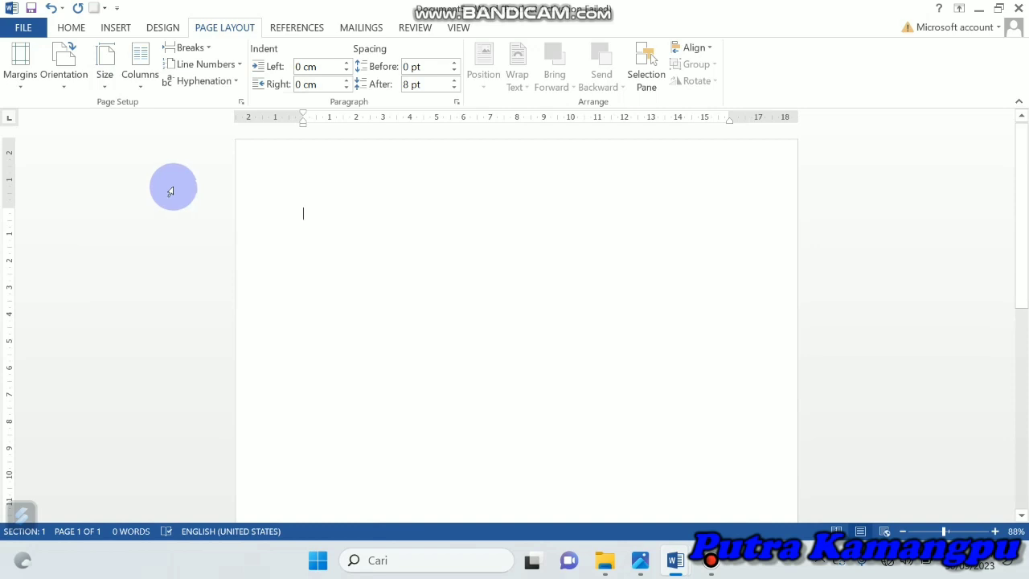
left_click(66, 85)
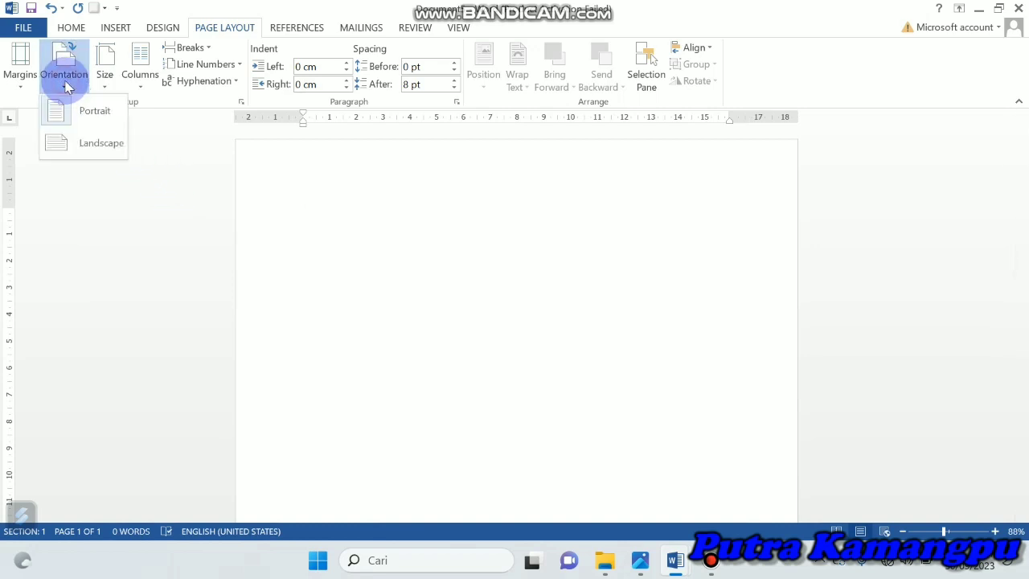
left_click(97, 143)
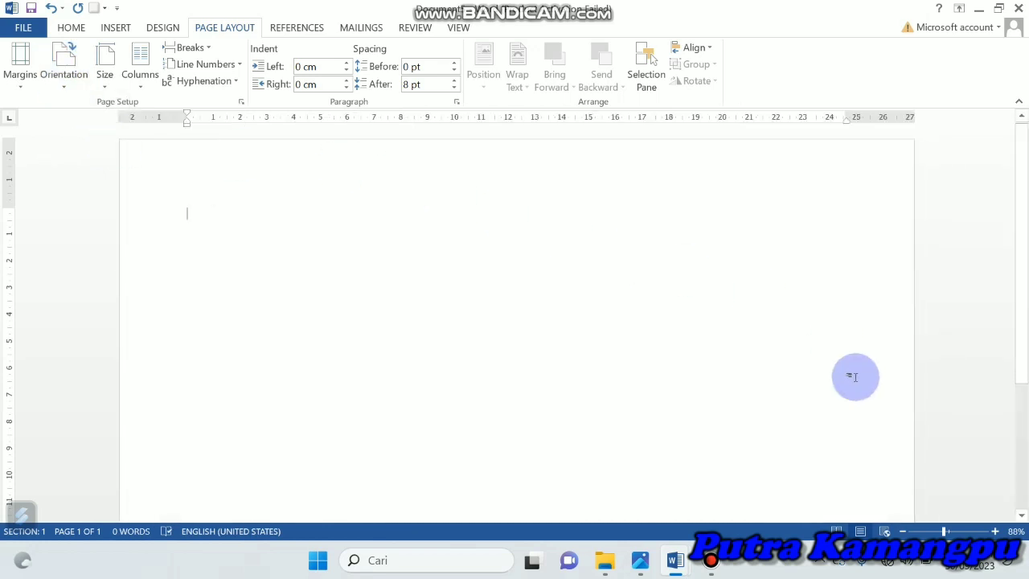
left_click(938, 532)
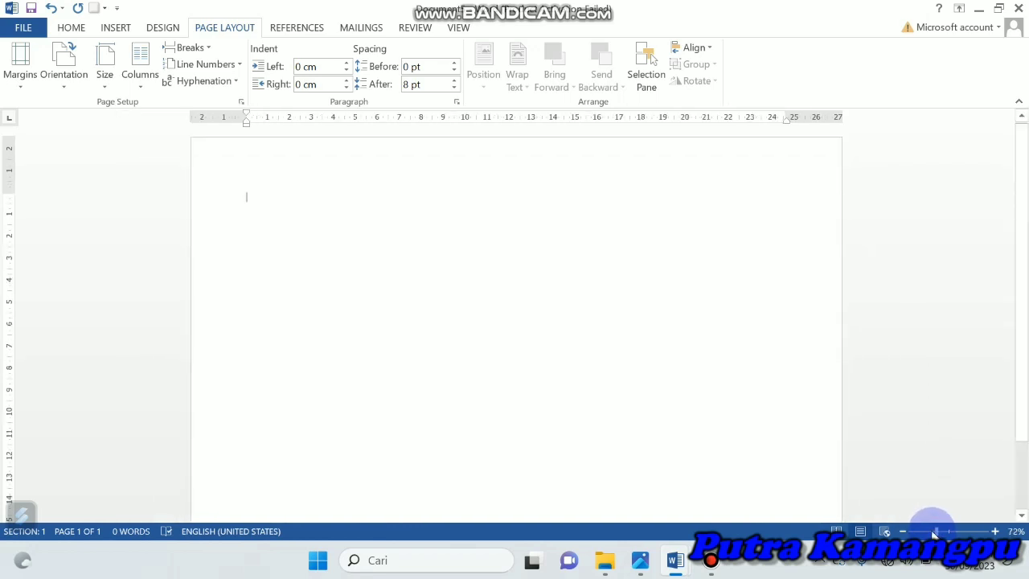
left_click(933, 533)
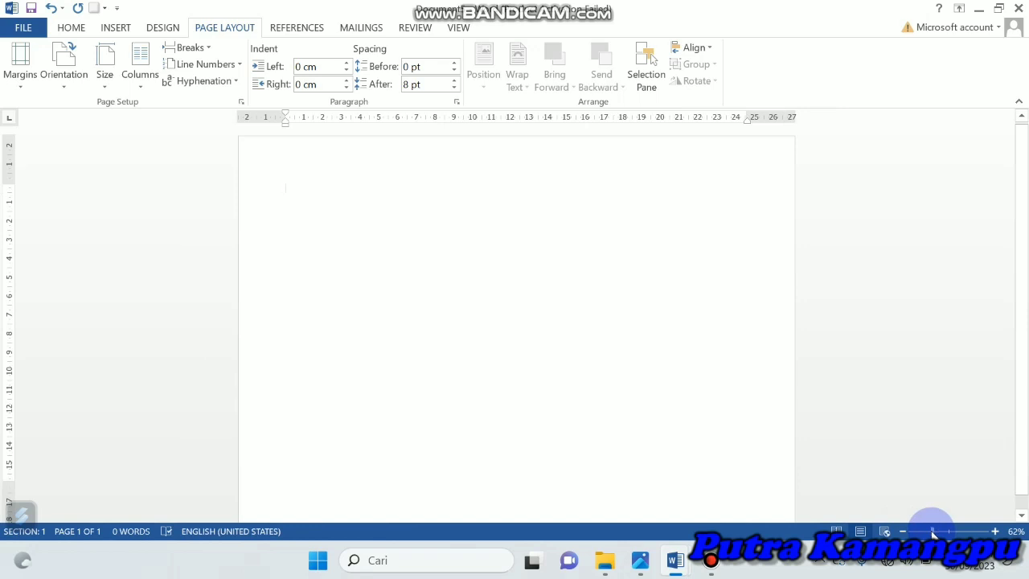
left_click(931, 533)
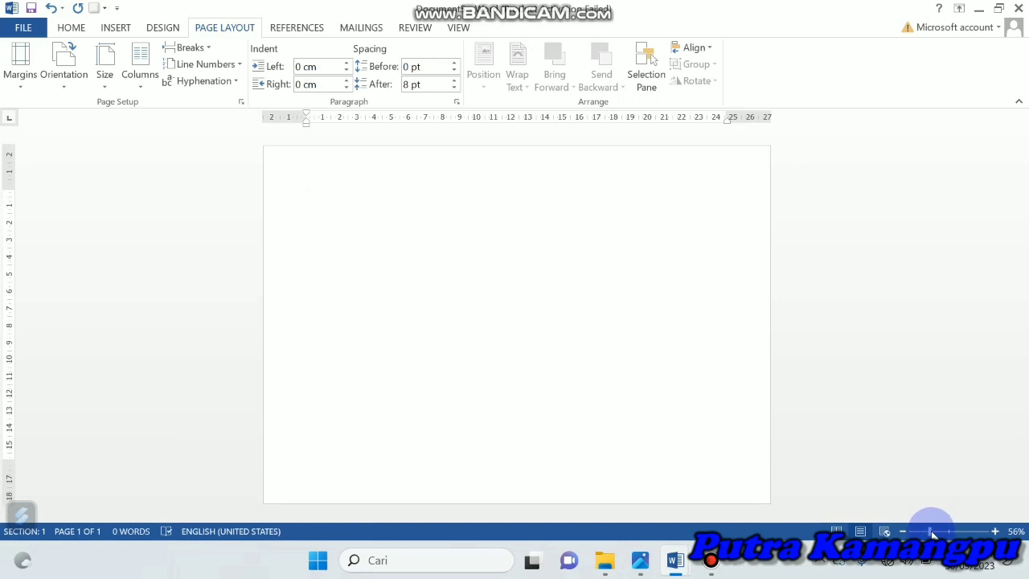
left_click(932, 533)
left_click_drag(932, 533, 934, 533)
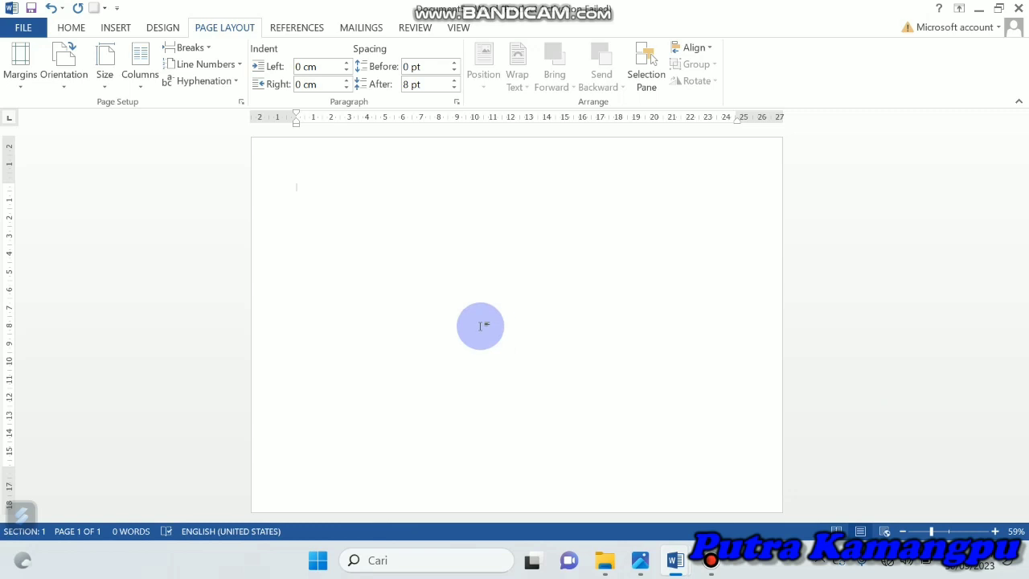
- Draw a 9.5 × 15.36 cm rounded rectangle and reduce its corner rounding
left_click(117, 28)
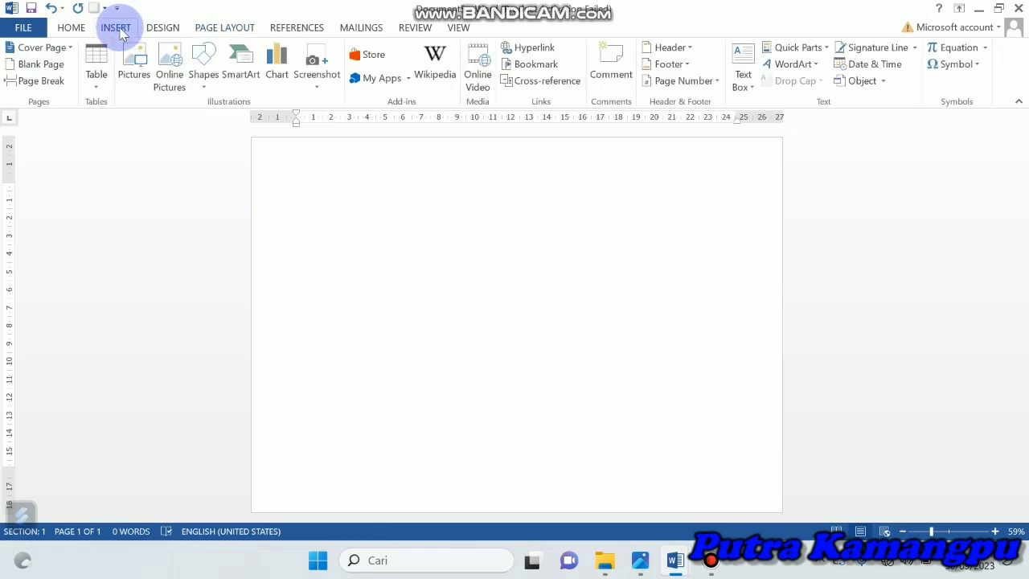
left_click(204, 70)
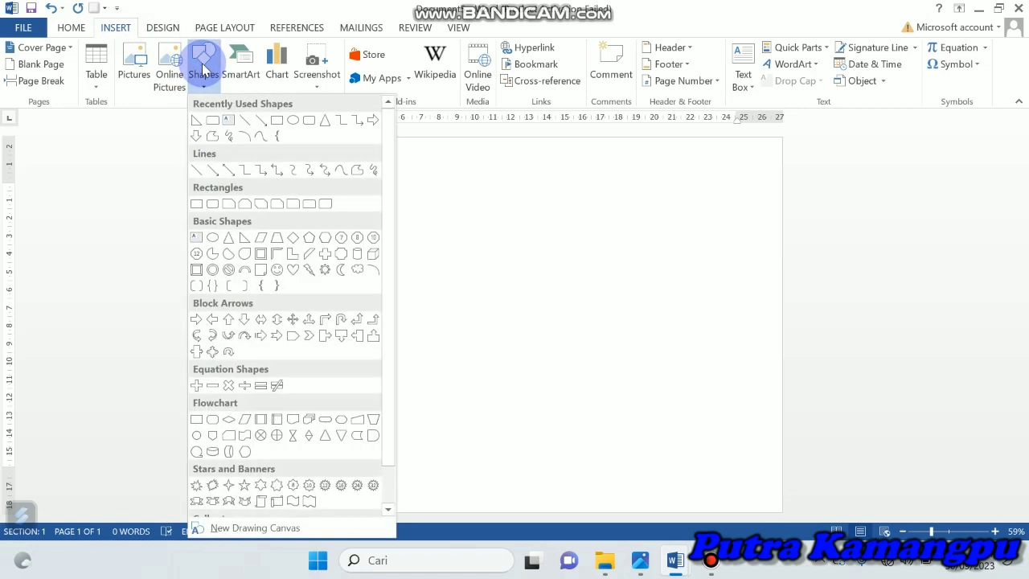
left_click(314, 122)
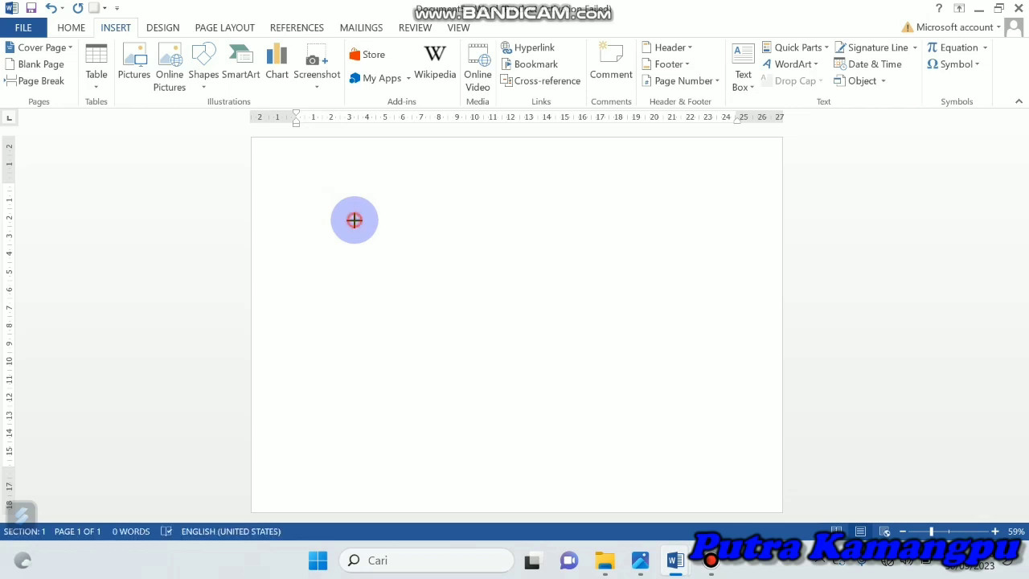
mouse_move(355, 220)
left_mouse_down()
mouse_move(587, 300)
mouse_move(622, 389)
left_mouse_up()
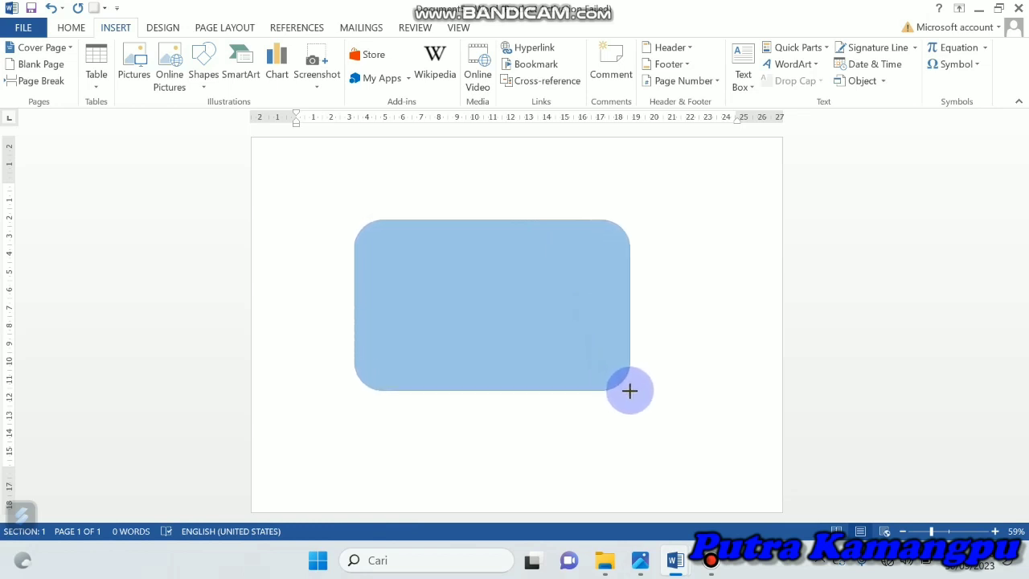
left_click_drag(622, 389, 630, 391)
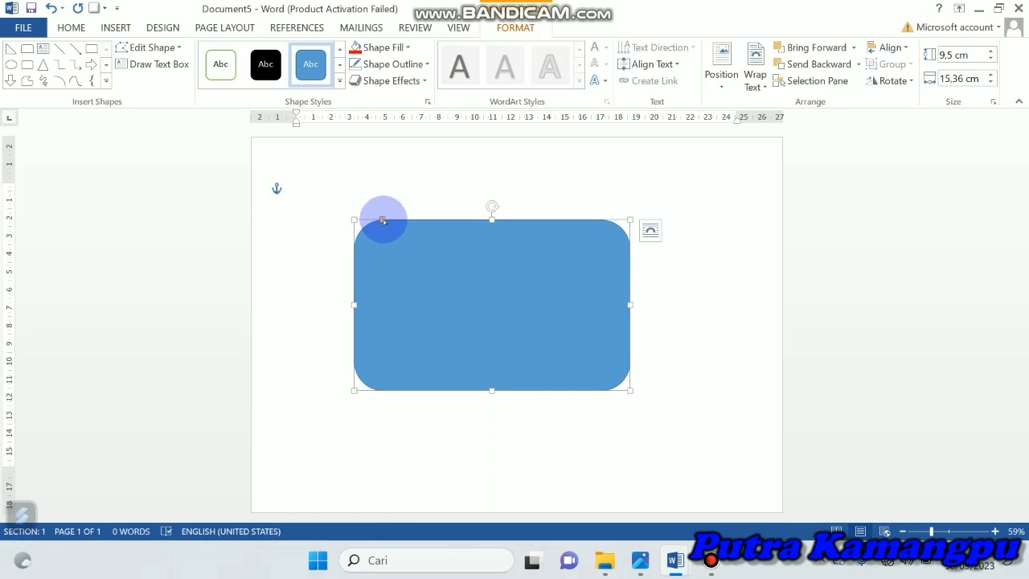
left_click_drag(382, 220, 363, 222)
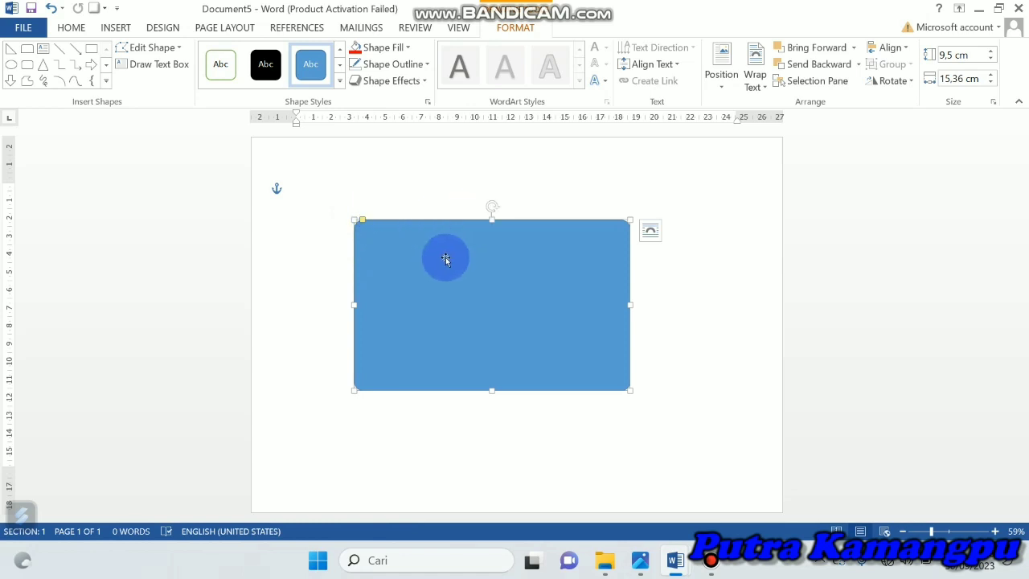
- Give the card rectangle a 4½ pt dark grey outline and a bright blue fill
left_click(426, 64)
mouse_move(387, 268)
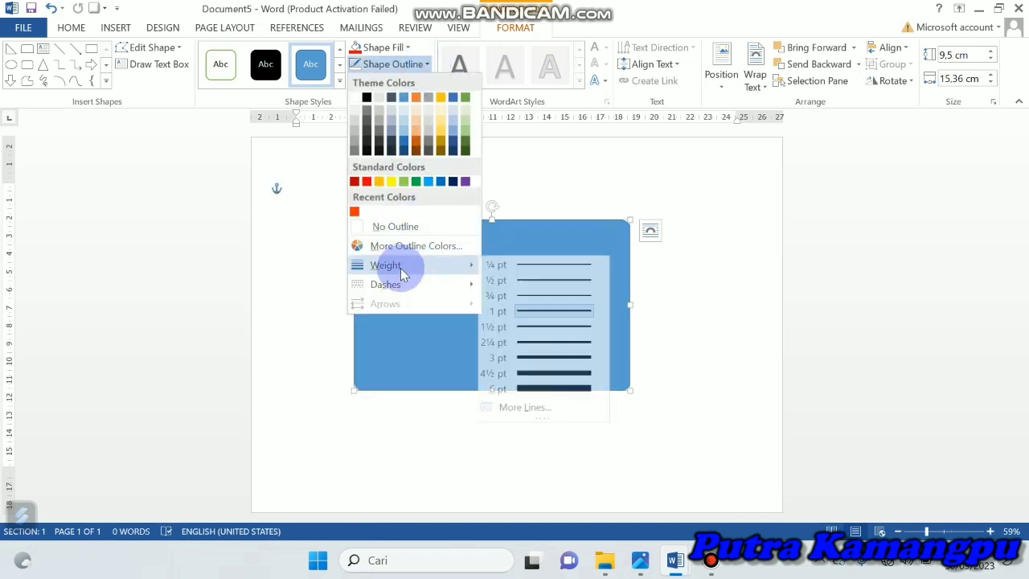
left_click(537, 376)
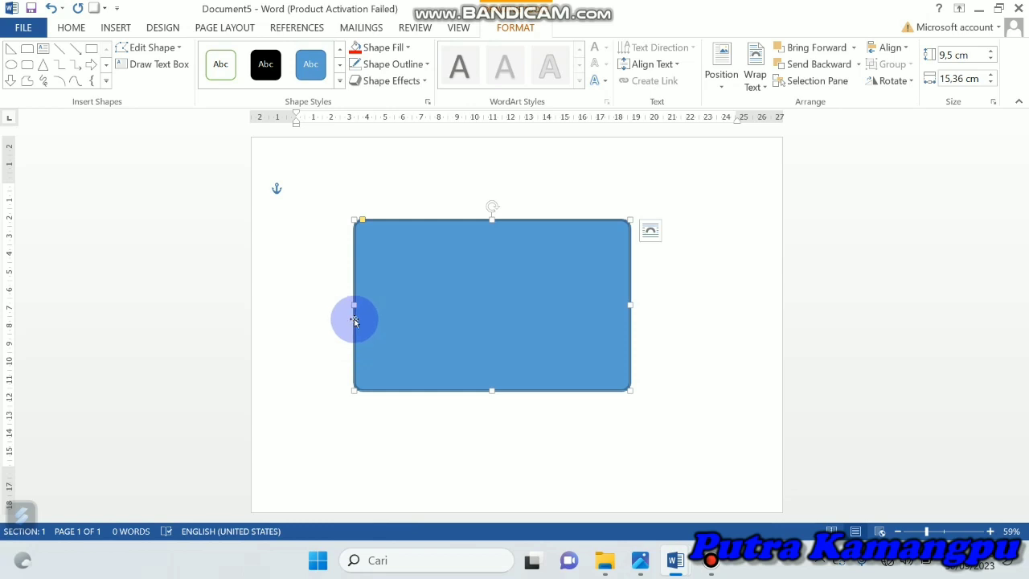
left_click(427, 64)
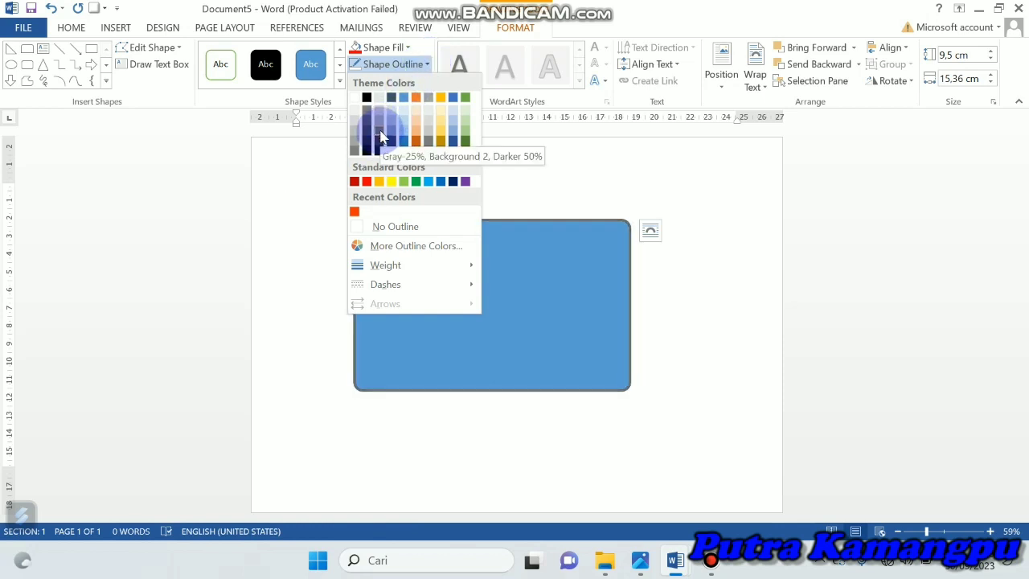
left_click(381, 136)
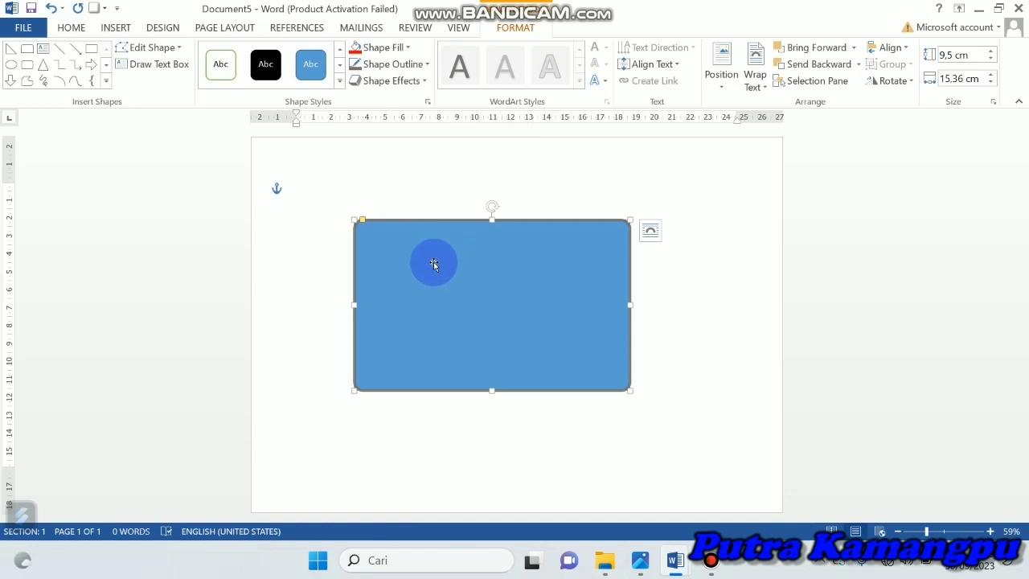
left_click(411, 49)
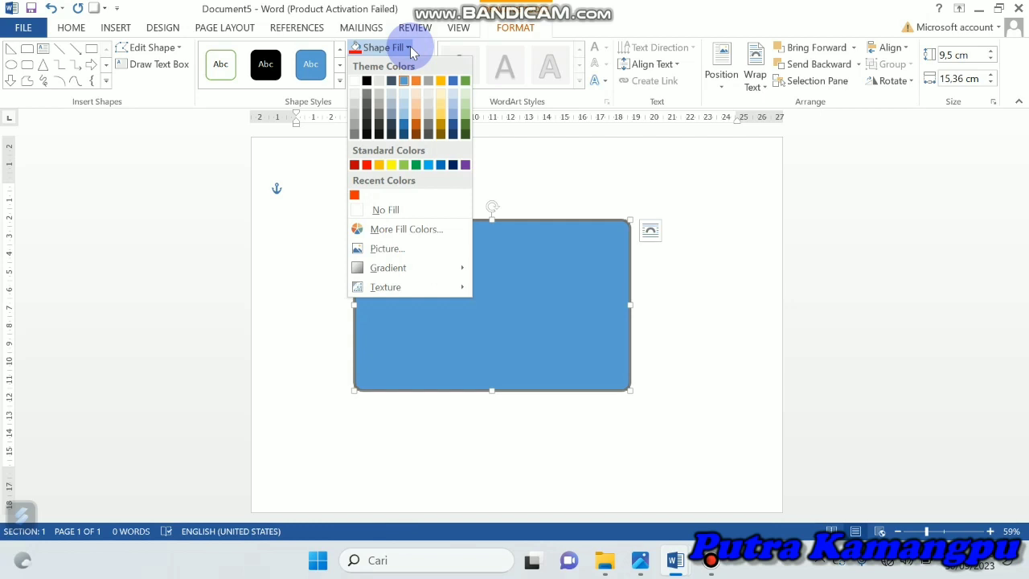
left_click(431, 166)
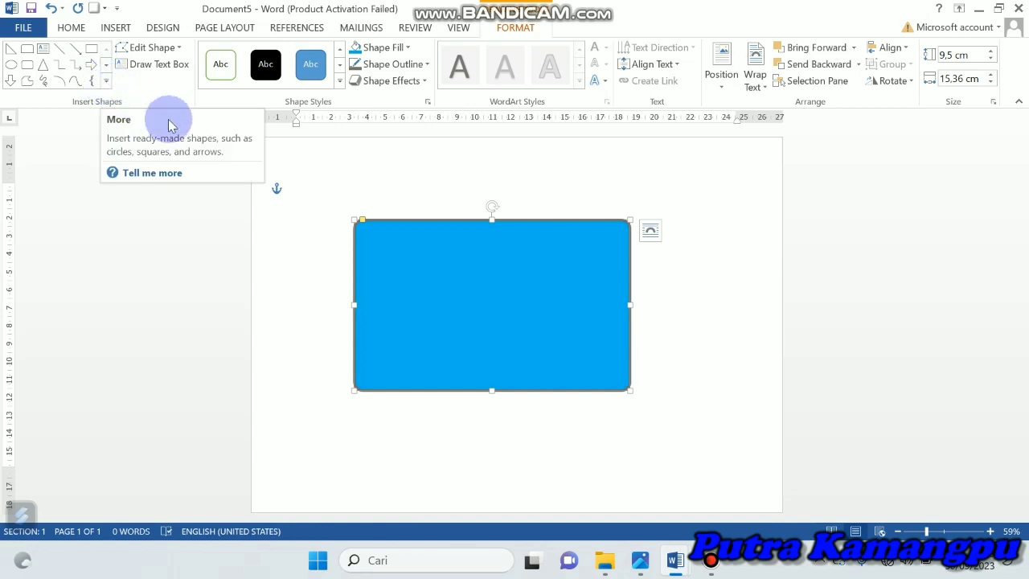
- Draw a square-cornered 9.02 × 14.76 cm rectangle inset inside the blue card
left_click(91, 50)
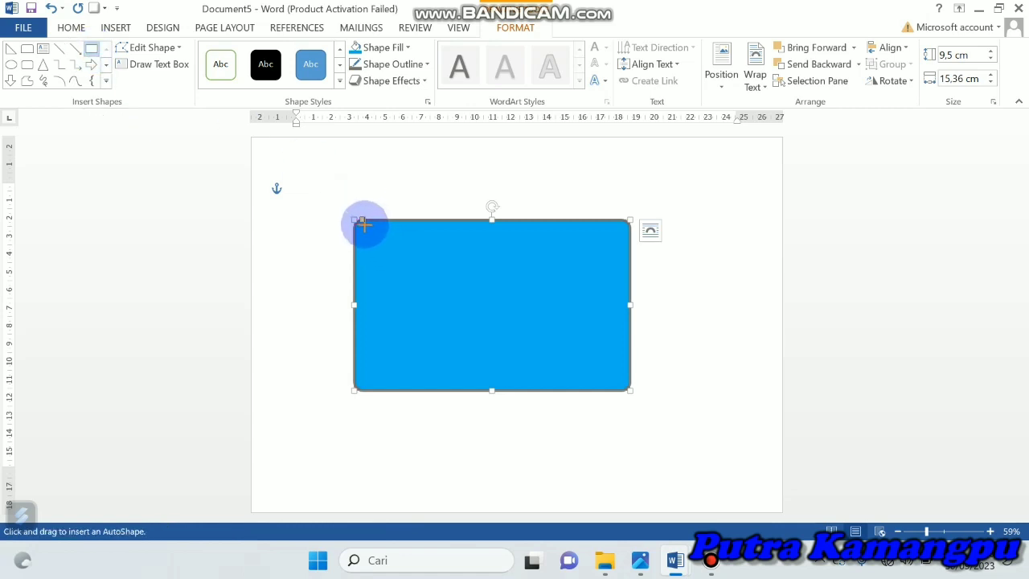
mouse_move(366, 226)
left_mouse_down()
mouse_move(532, 258)
mouse_move(614, 369)
left_mouse_up()
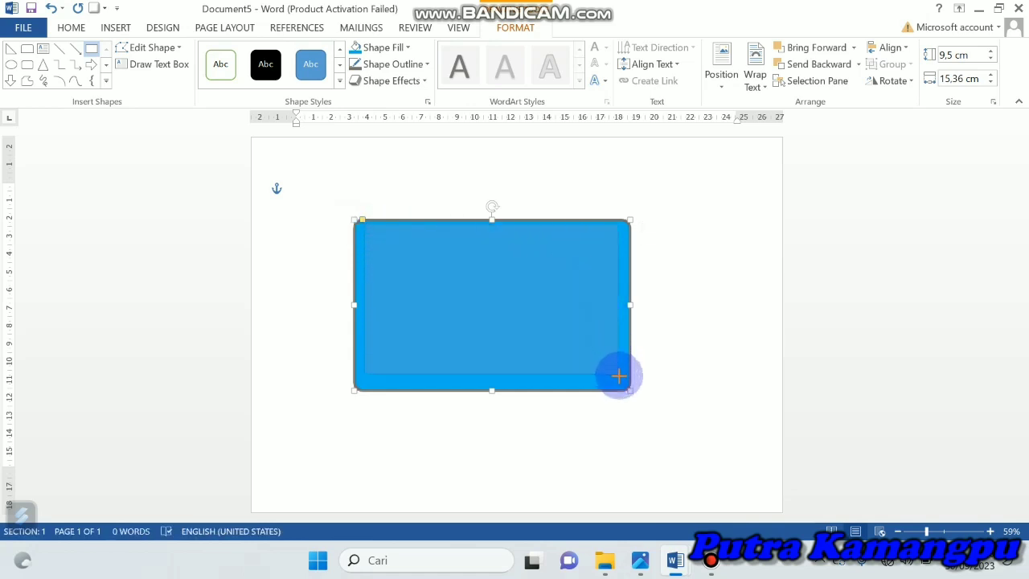
left_click_drag(614, 368, 624, 387)
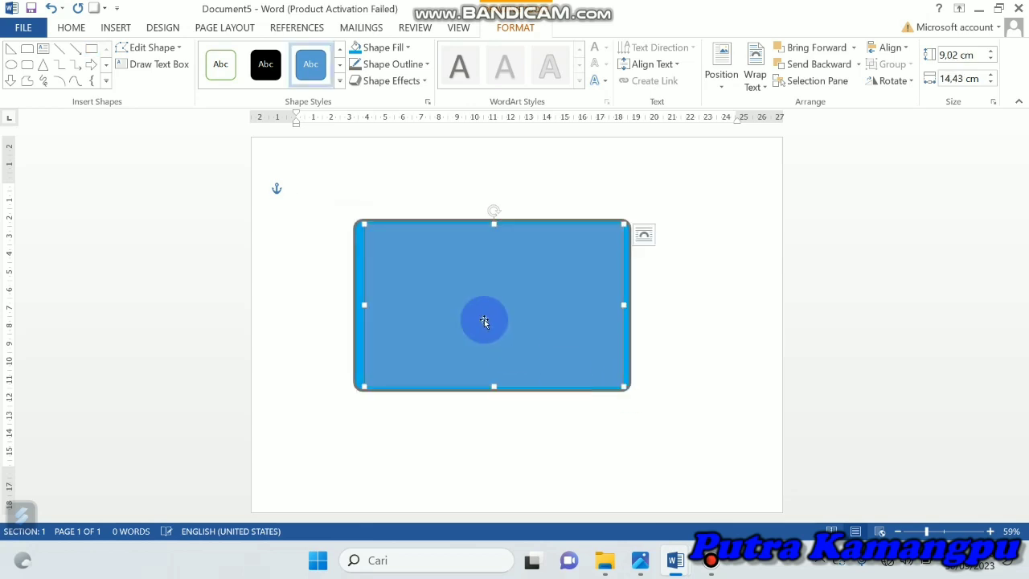
left_click_drag(360, 304, 358, 303)
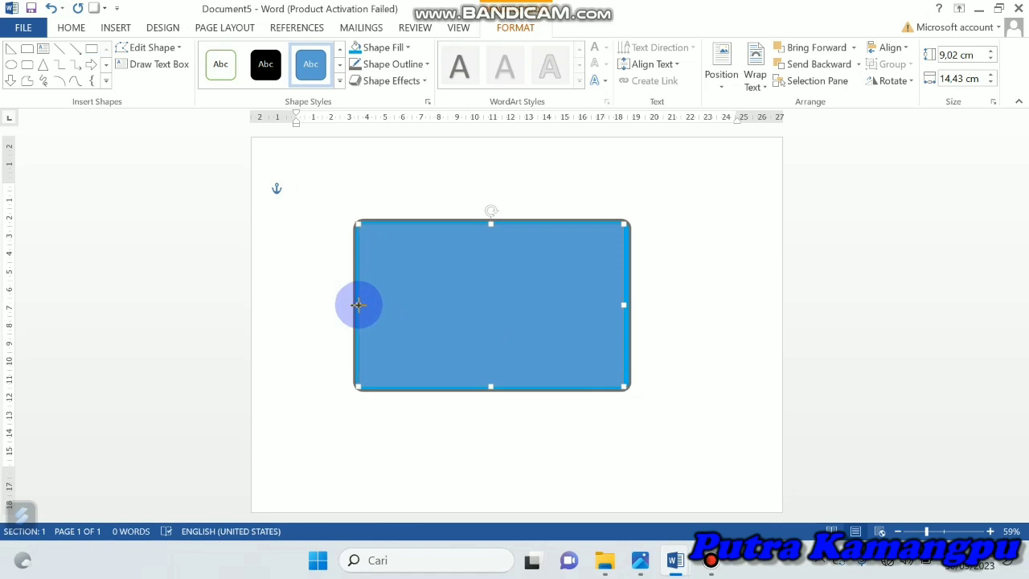
left_click_drag(357, 304, 358, 304)
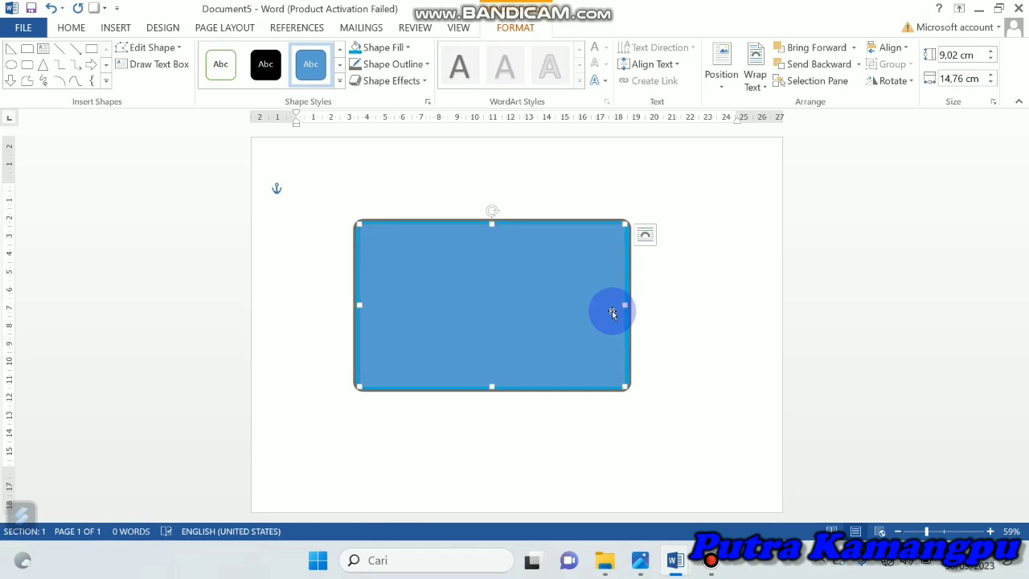
left_click(700, 298)
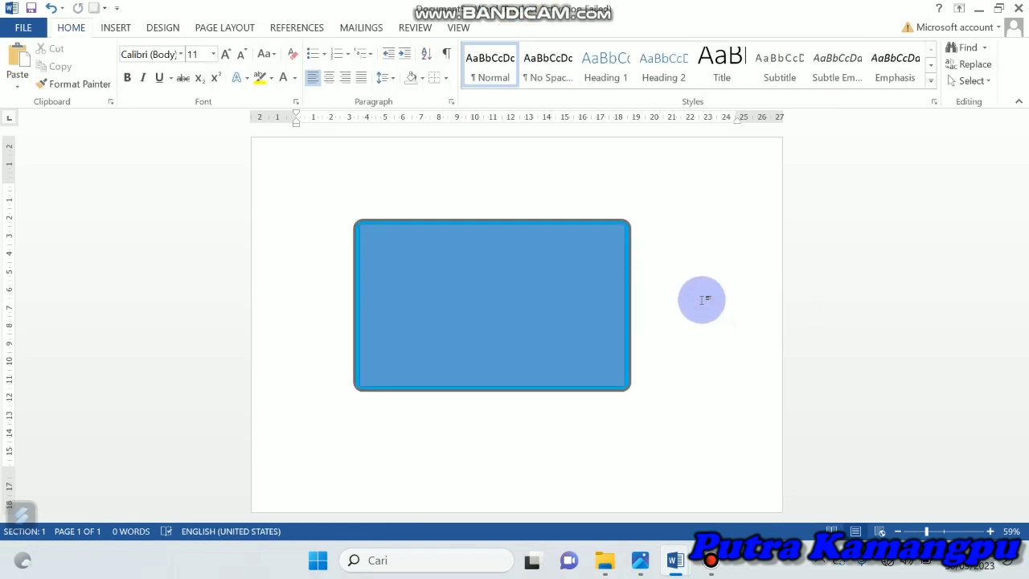
- Set the inner rectangle's outline to 3 pt weight in standard Blue
left_click(541, 298)
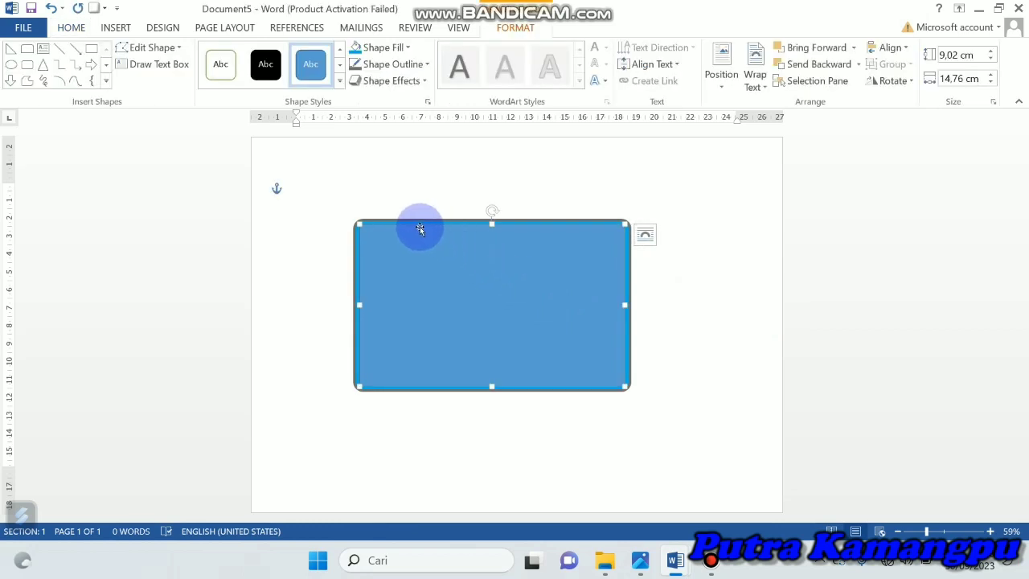
left_click(424, 66)
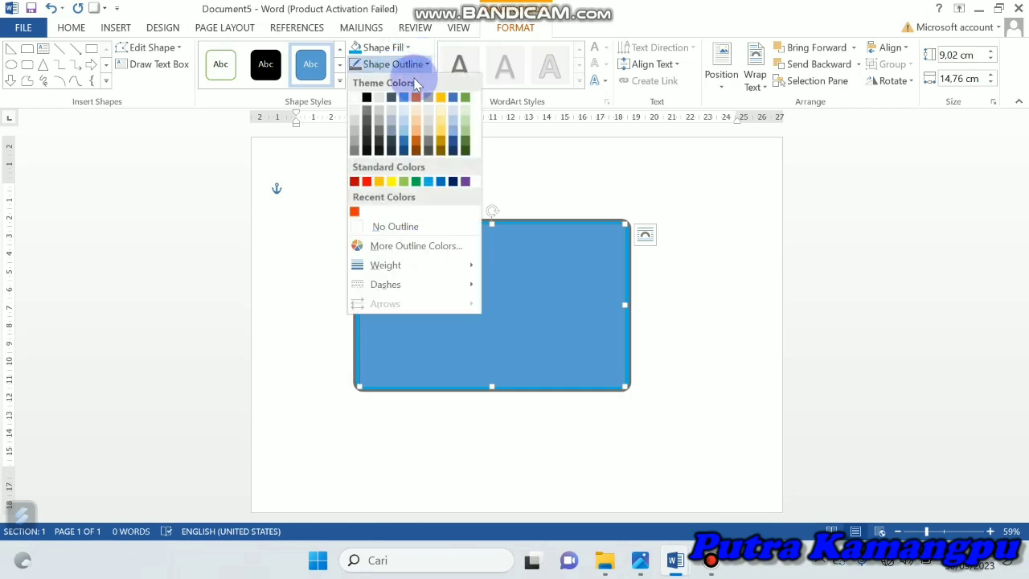
mouse_move(399, 268)
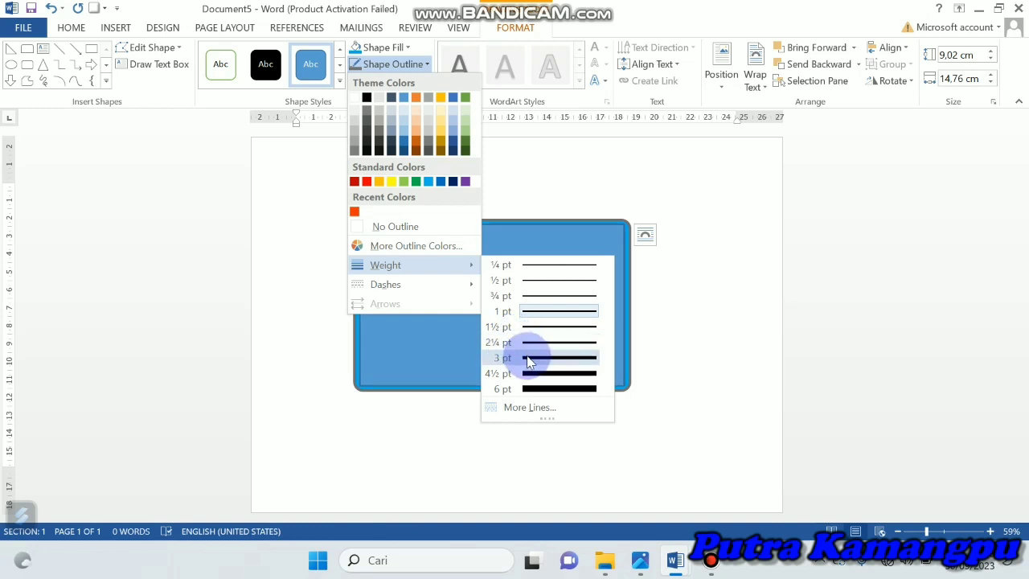
left_click(528, 359)
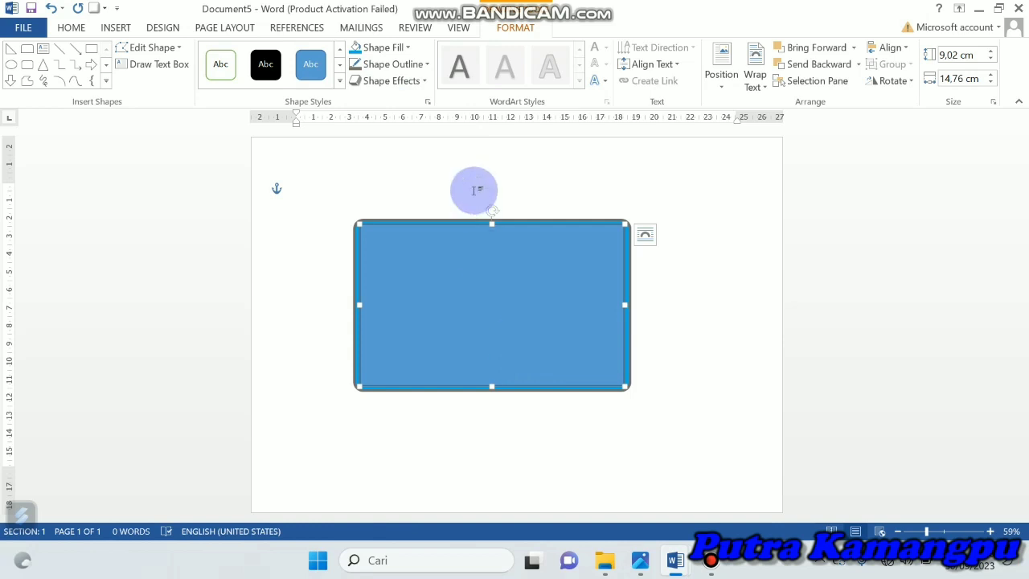
left_click(428, 64)
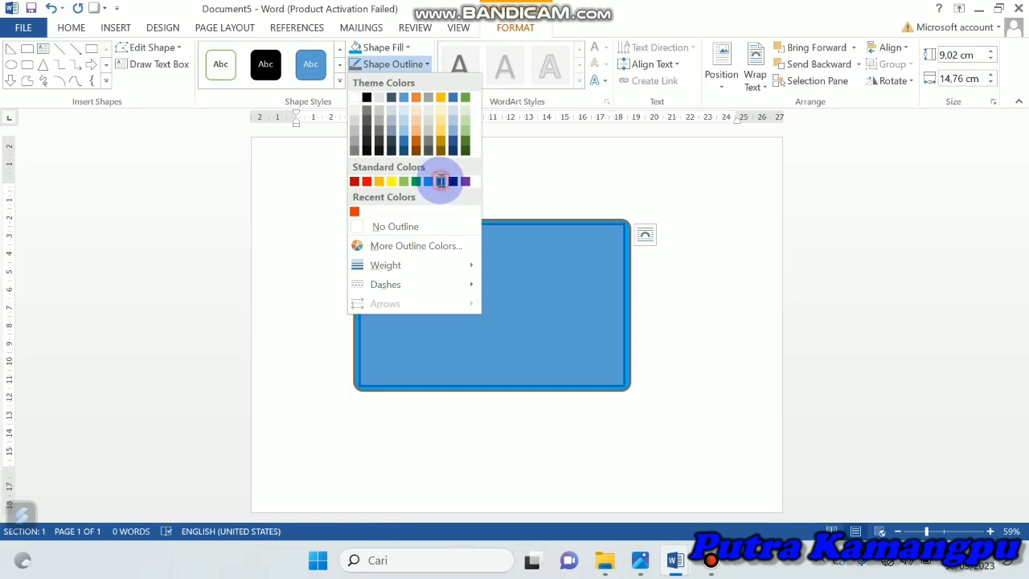
left_click(440, 180)
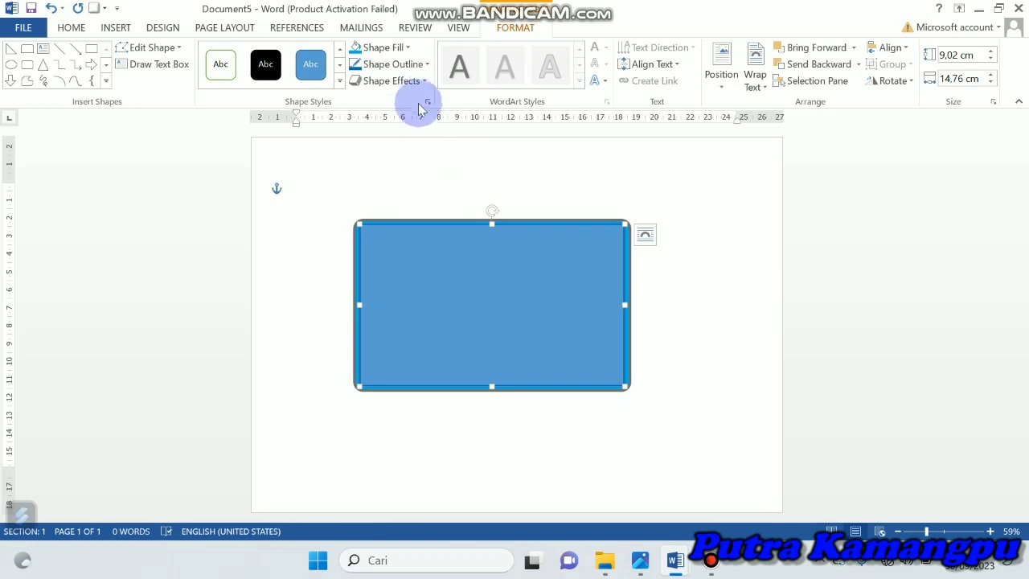
- Fill the inner rectangle with a yellow-to-orange linear gradient at 270° and duplicate it with Ctrl+D
left_click(407, 48)
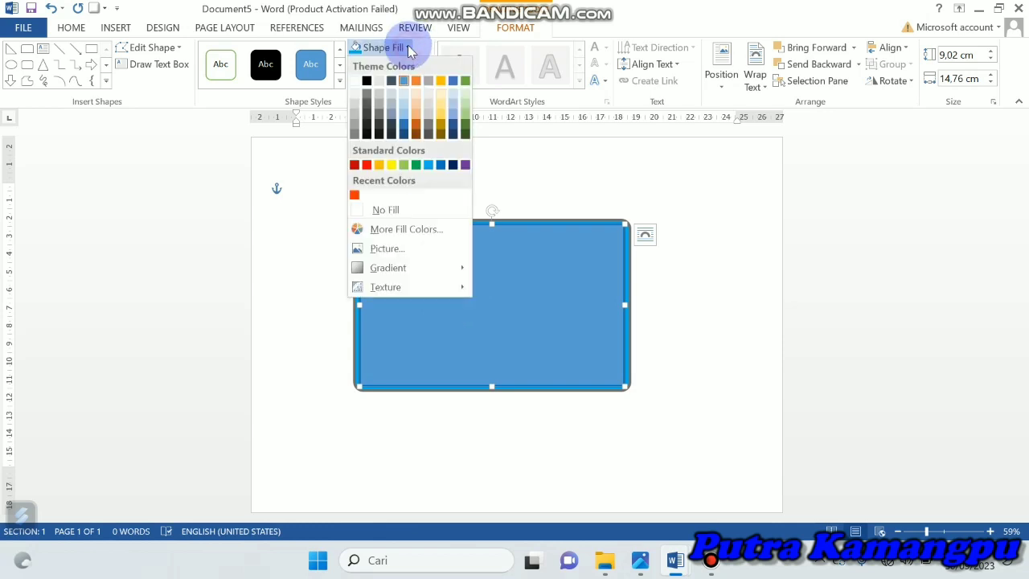
mouse_move(410, 268)
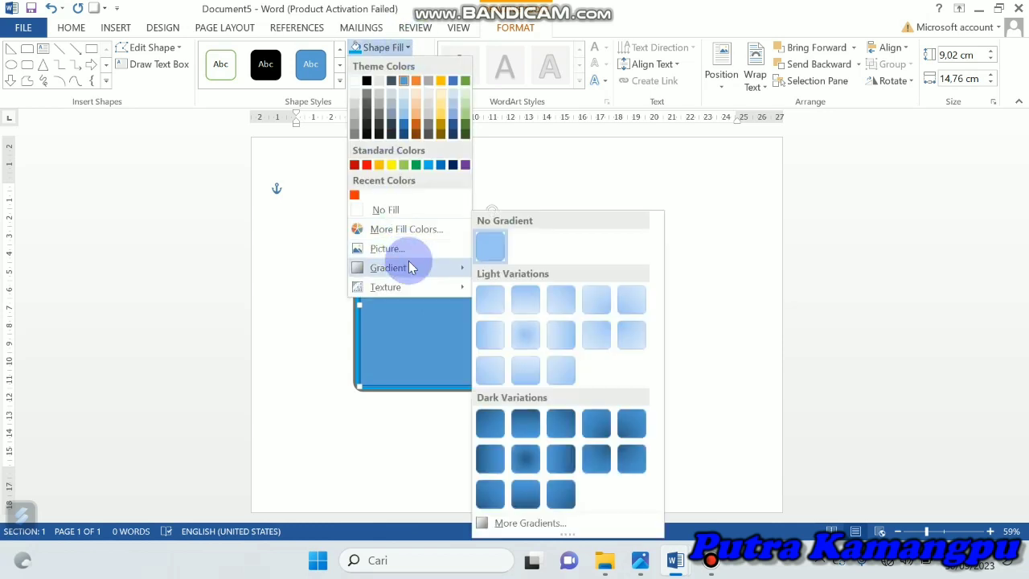
left_click(524, 524)
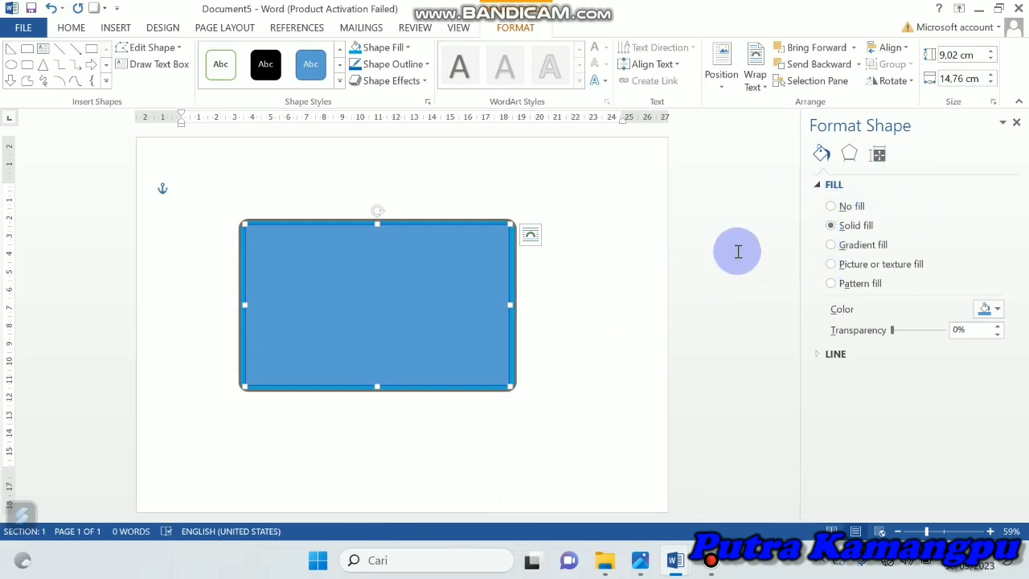
left_click(831, 246)
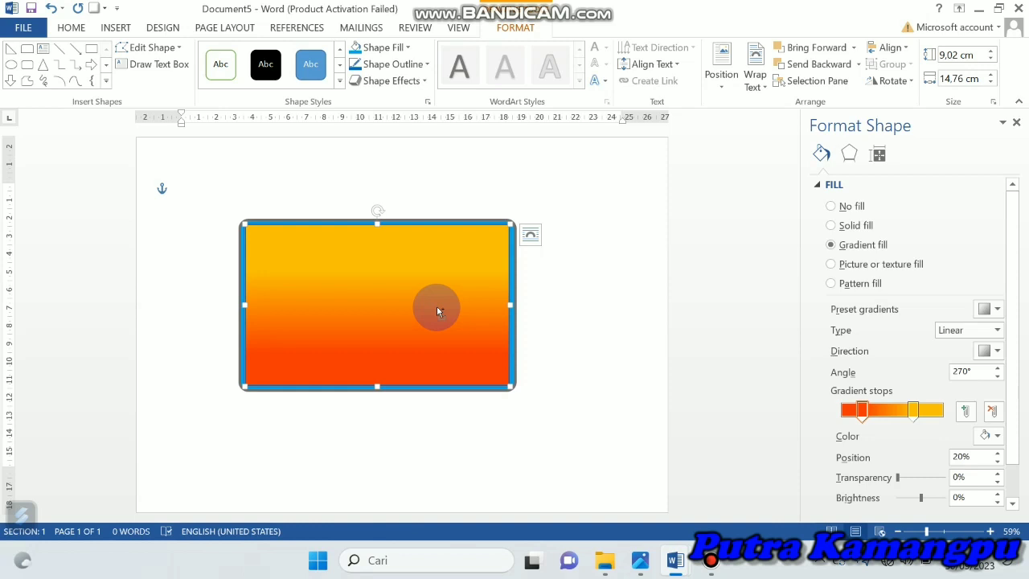
key("ctrl+d")
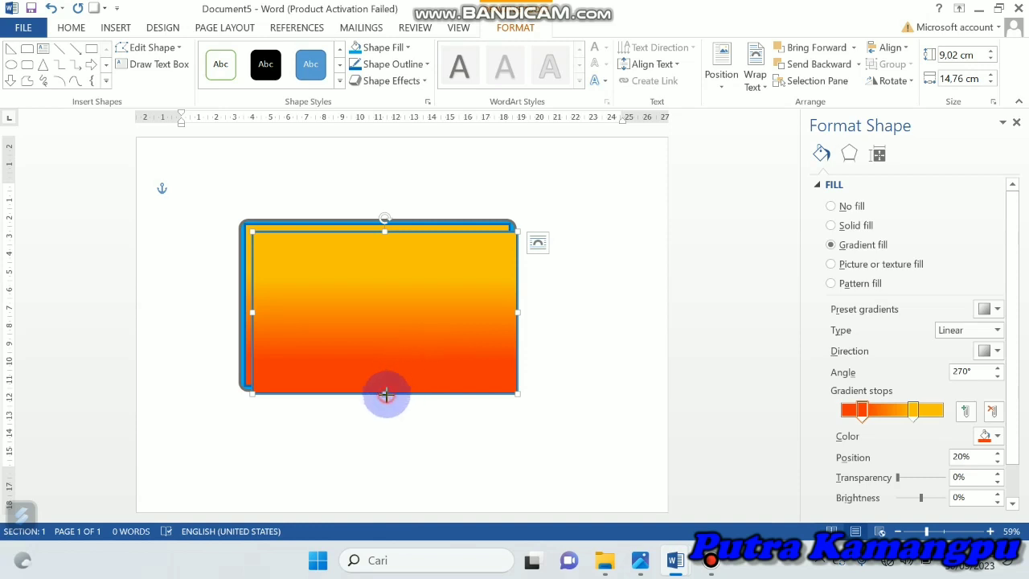
- Shorten the gradient copy into a 2.96 × 14.76 cm strip along the card's top
left_click_drag(386, 393, 380, 290)
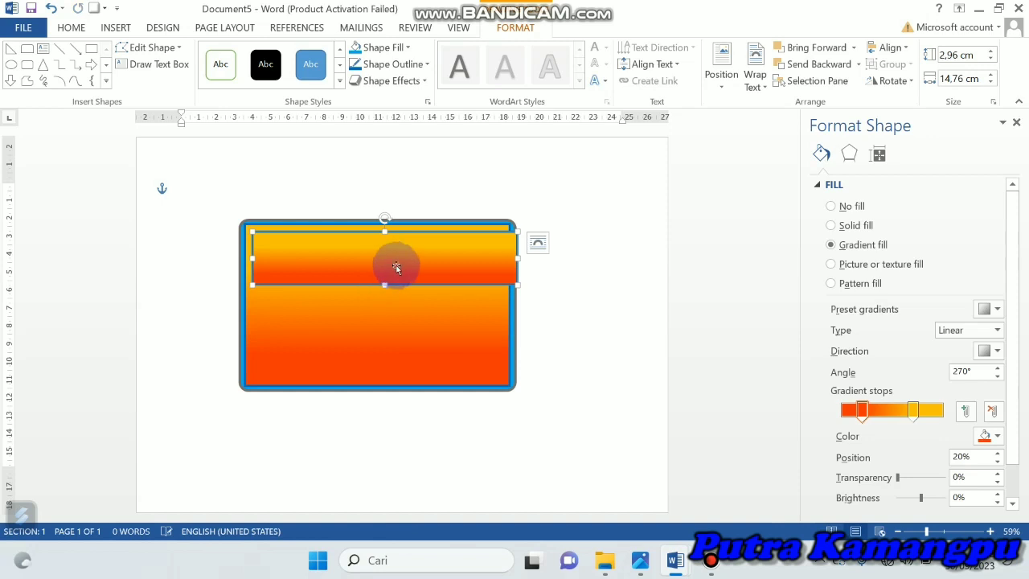
left_click_drag(406, 259, 401, 254)
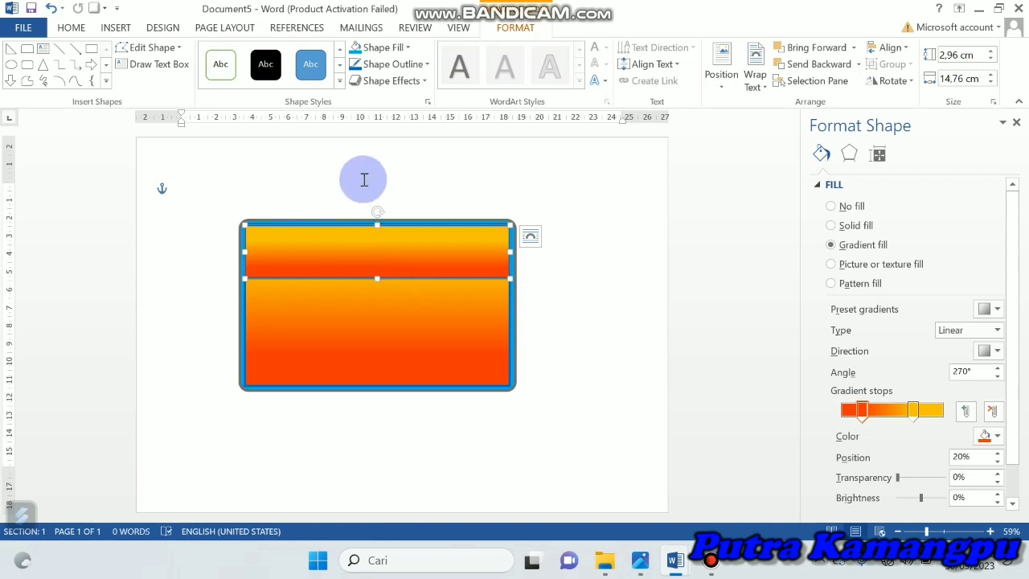
left_click(421, 64)
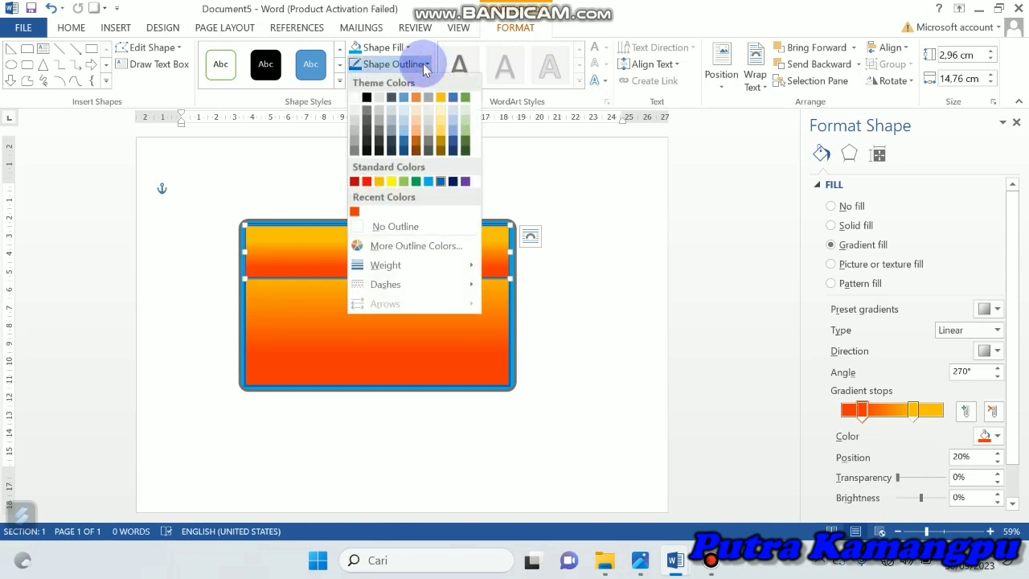
- Set the gradient header strip to No Outline, 2,68 cm high and 12,37 cm wide
left_click(392, 228)
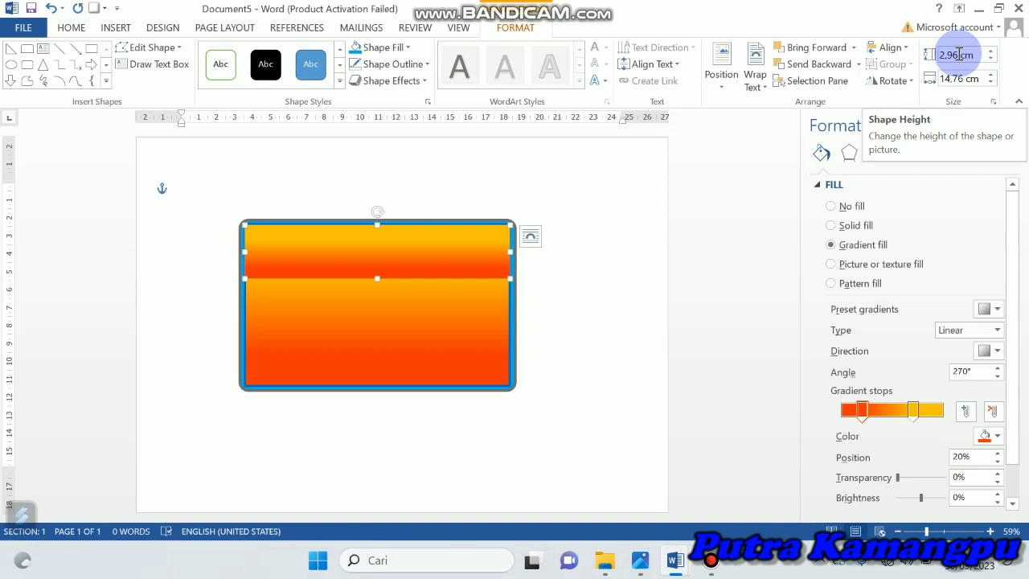
left_click_drag(958, 54, 939, 57)
type("2,")
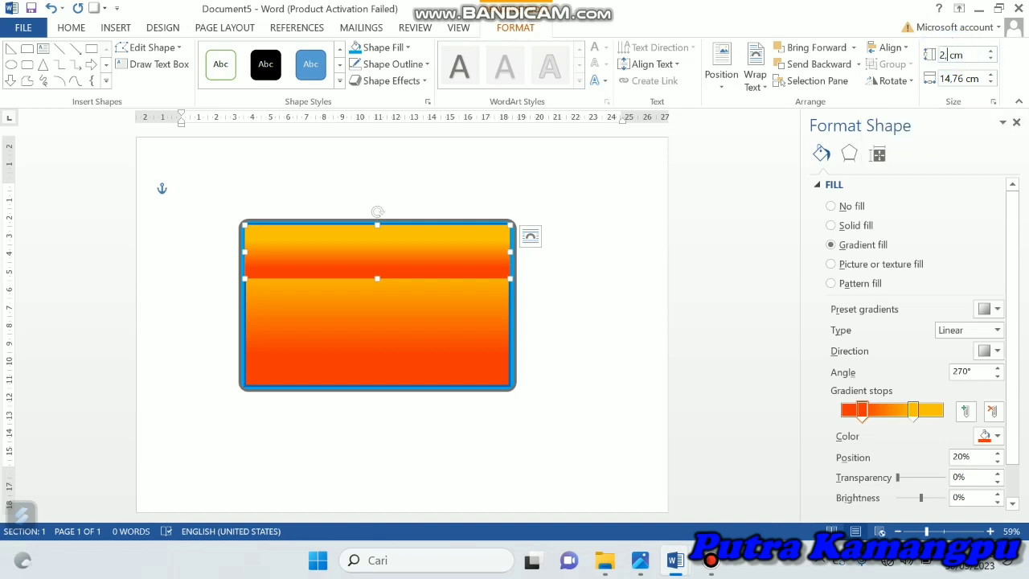
type("68")
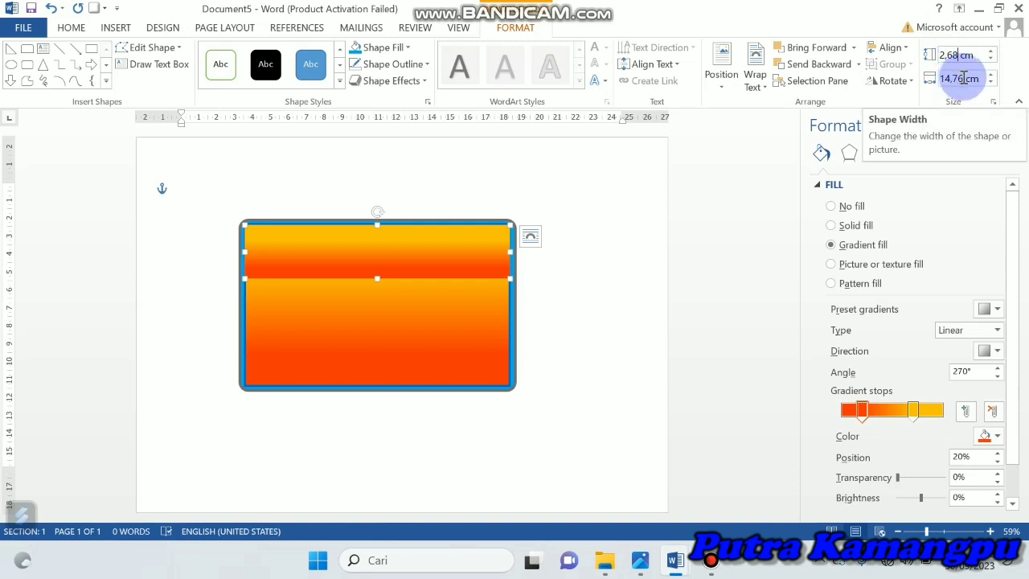
left_click(961, 78)
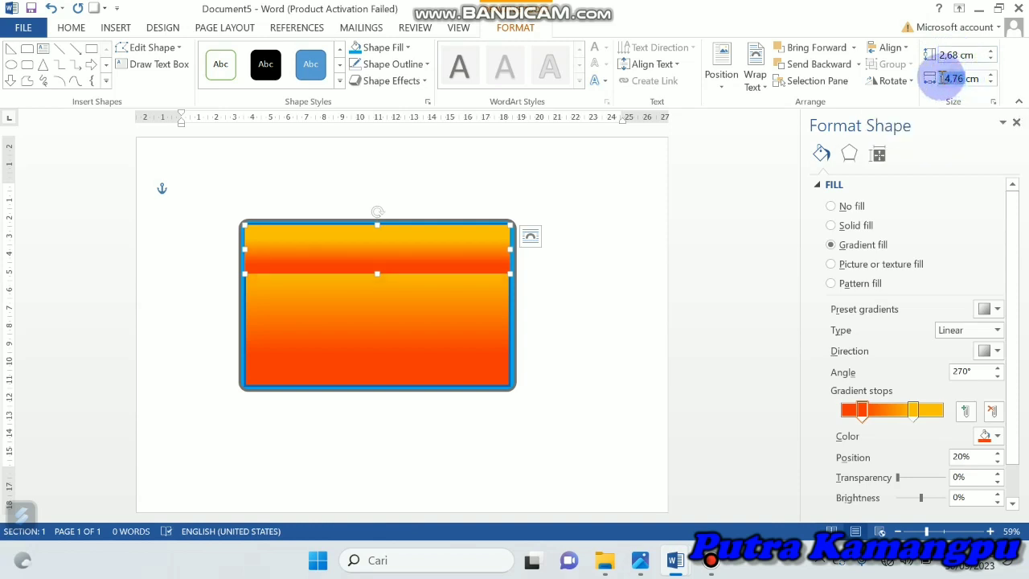
type("12,")
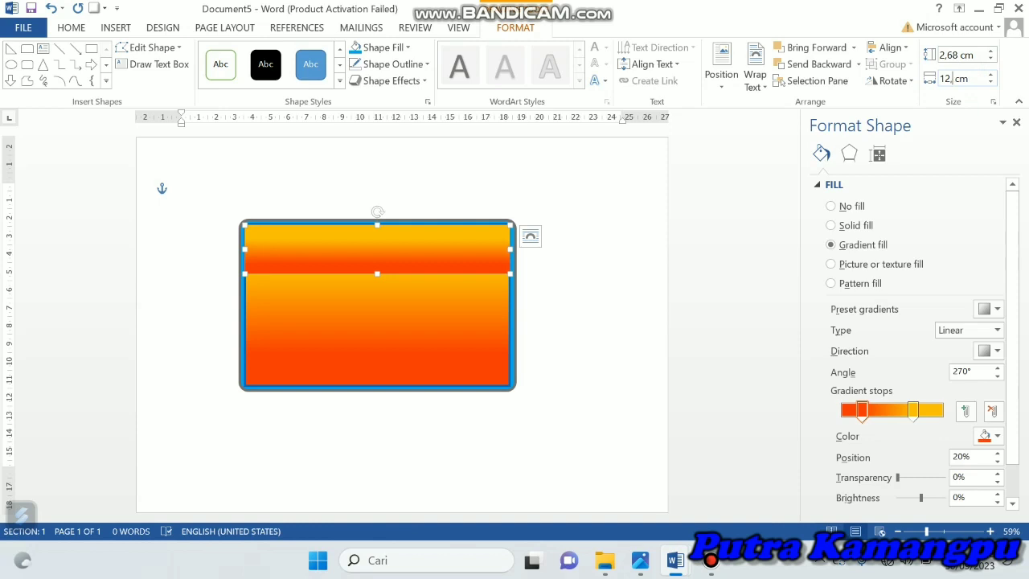
type("37")
key("Return")
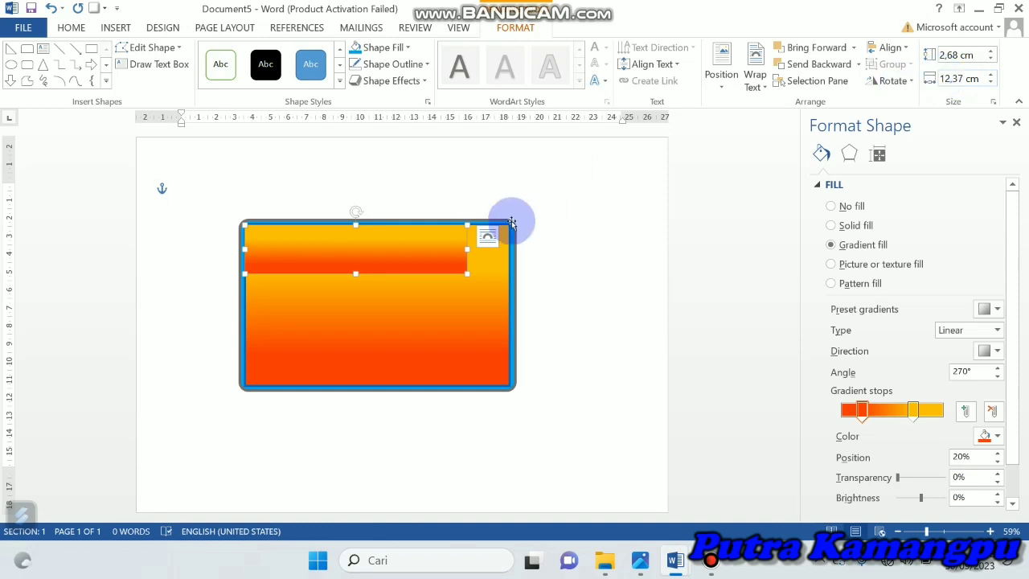
- Resize the blue rounded card to 12,76 × 8,75 cm and nudge the orange gradient body down-right
left_click(507, 278)
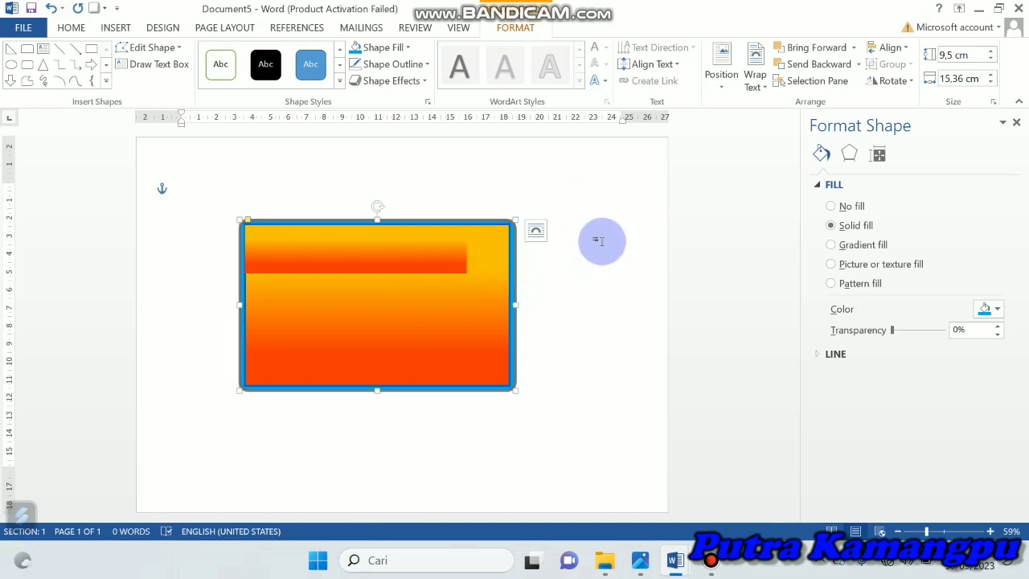
left_click(962, 78)
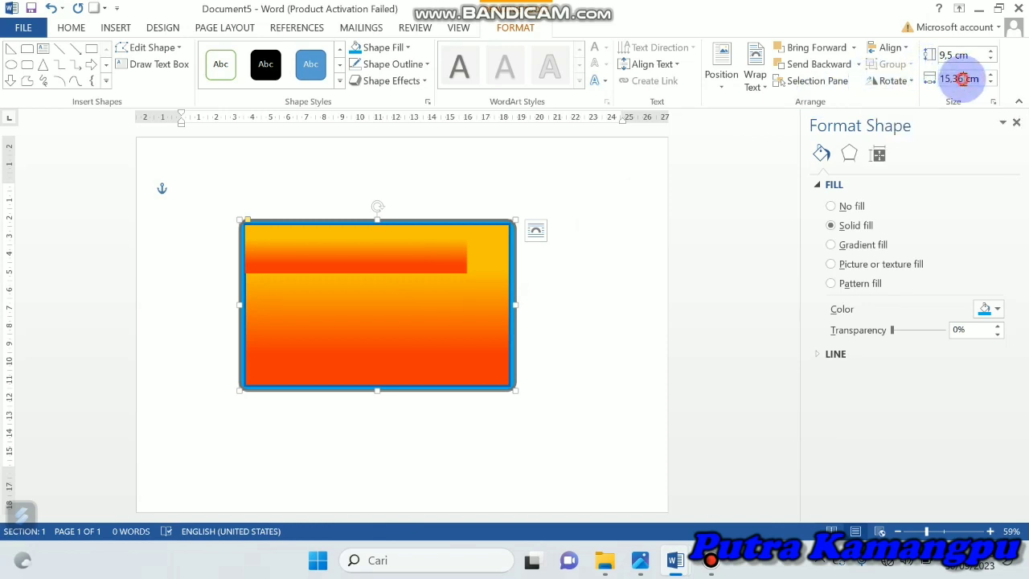
left_click_drag(962, 78, 942, 83)
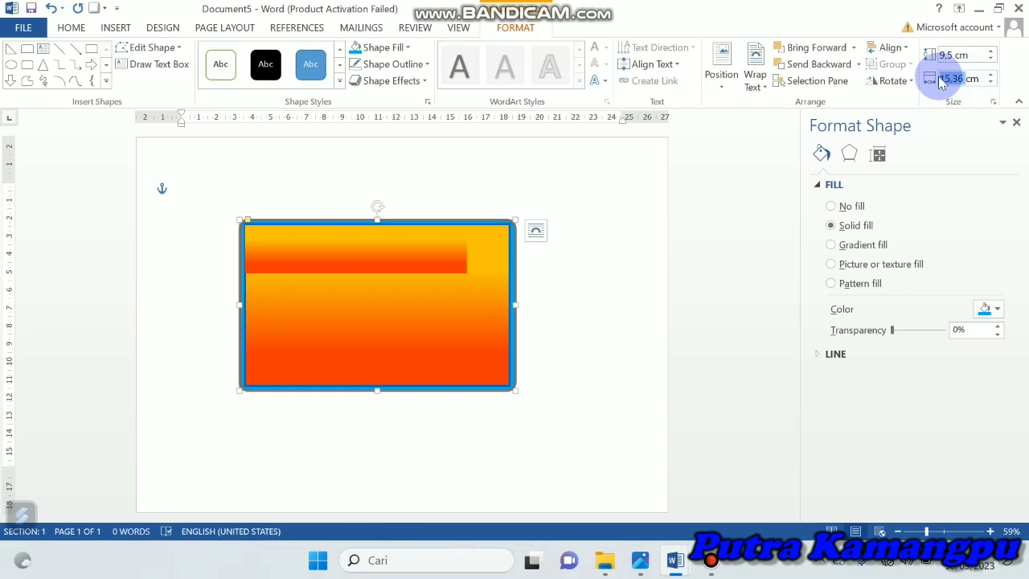
type("12")
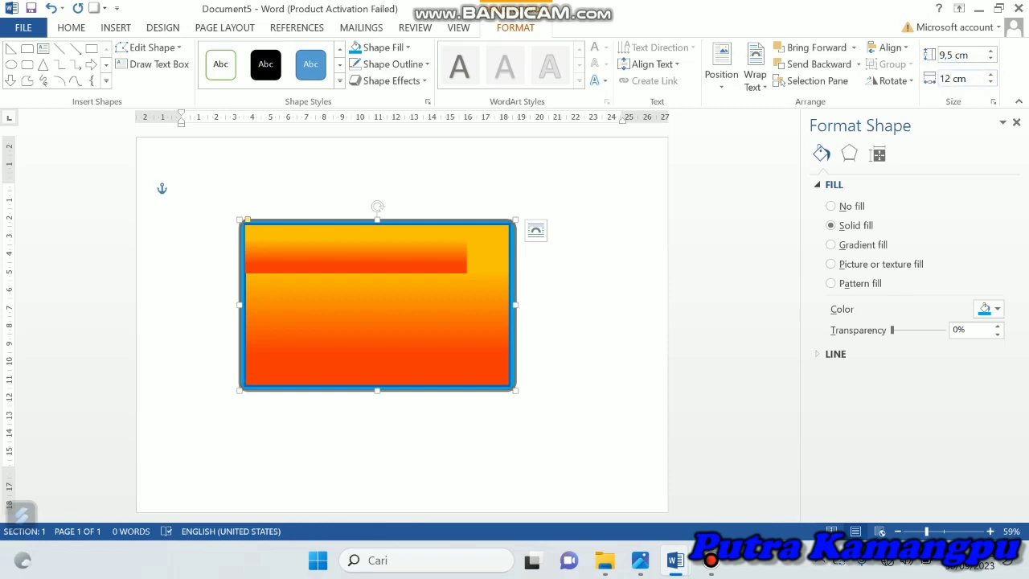
type(",76")
left_click(953, 55)
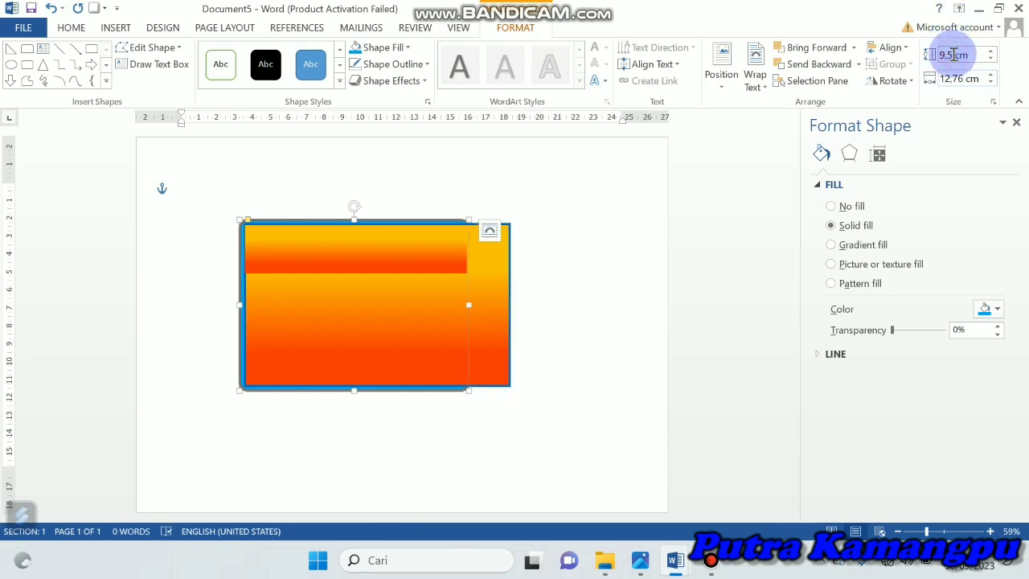
left_click_drag(953, 54, 940, 55)
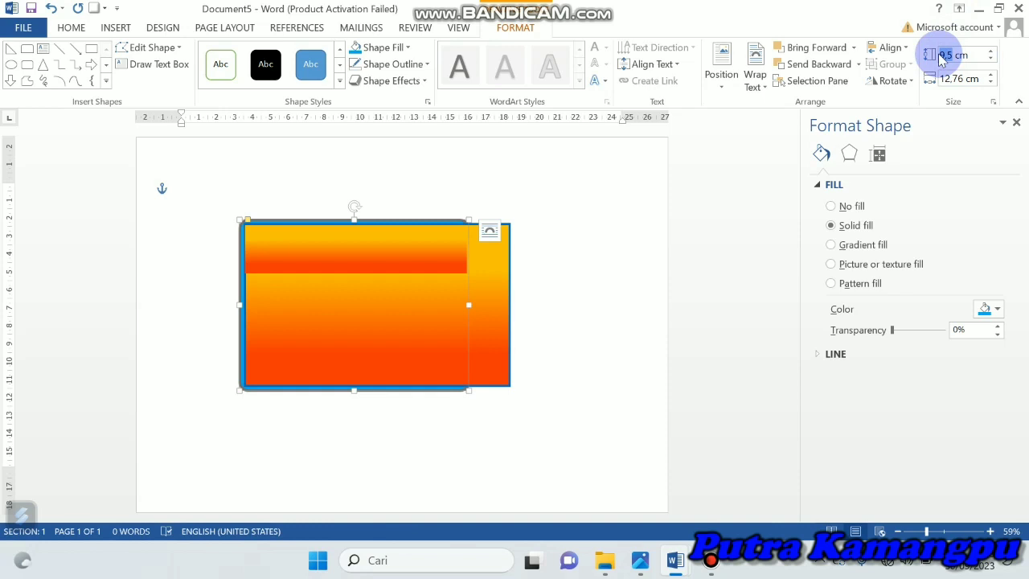
type("8,")
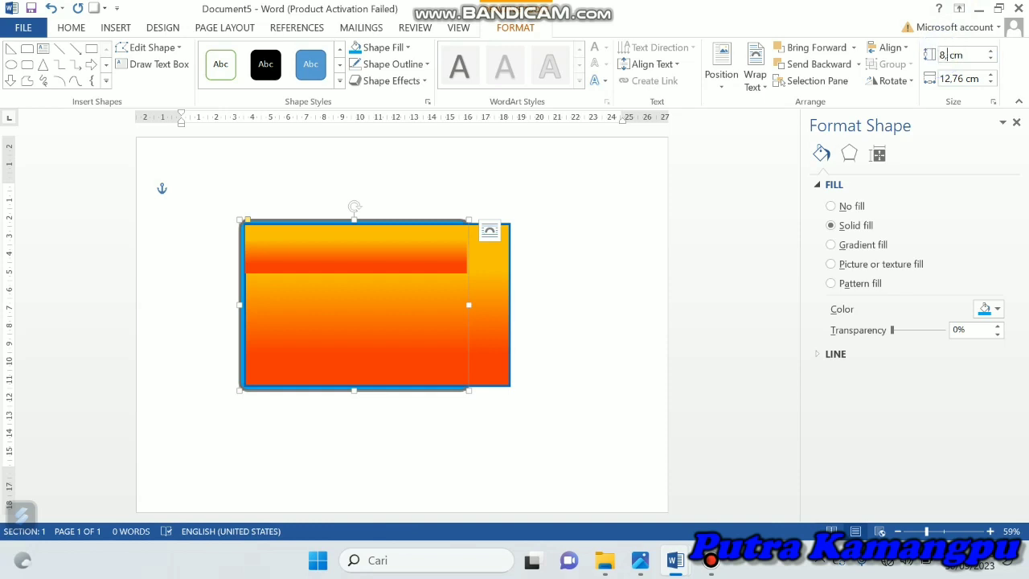
type("75")
key("Return")
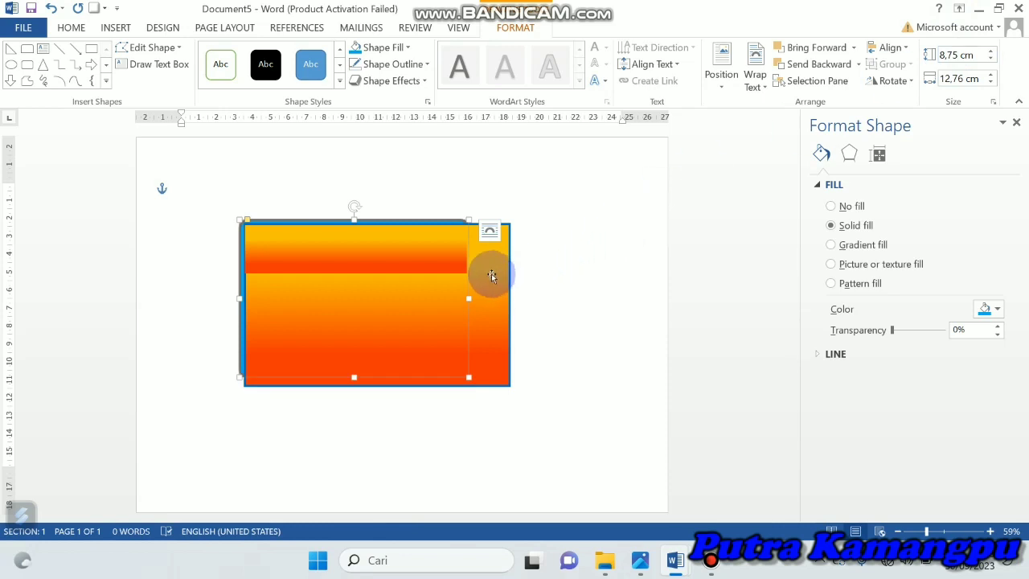
left_click_drag(491, 275, 493, 289)
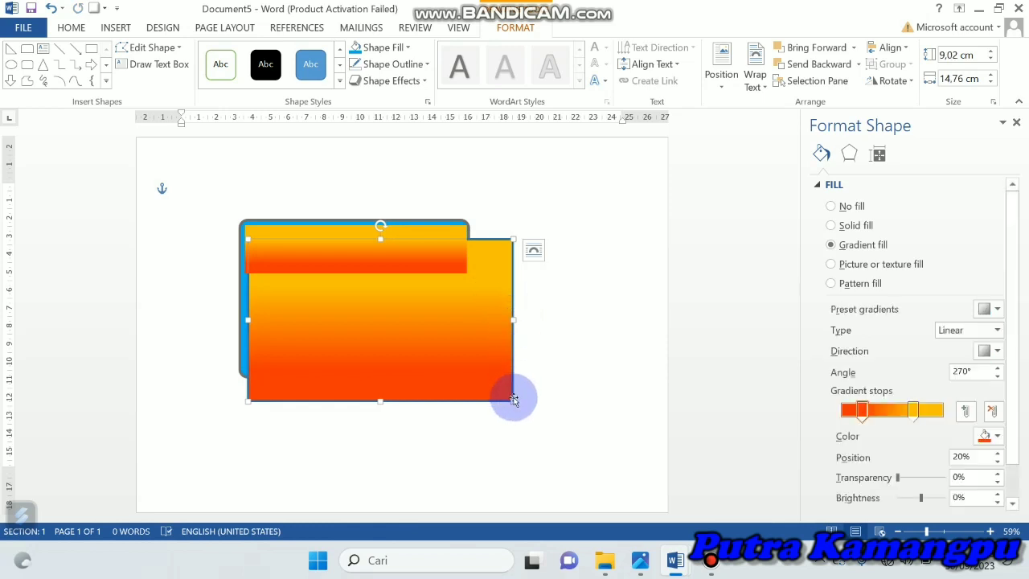
- Move the gradient strip up above the card and nudge the orange body into place
left_click_drag(514, 399, 467, 369)
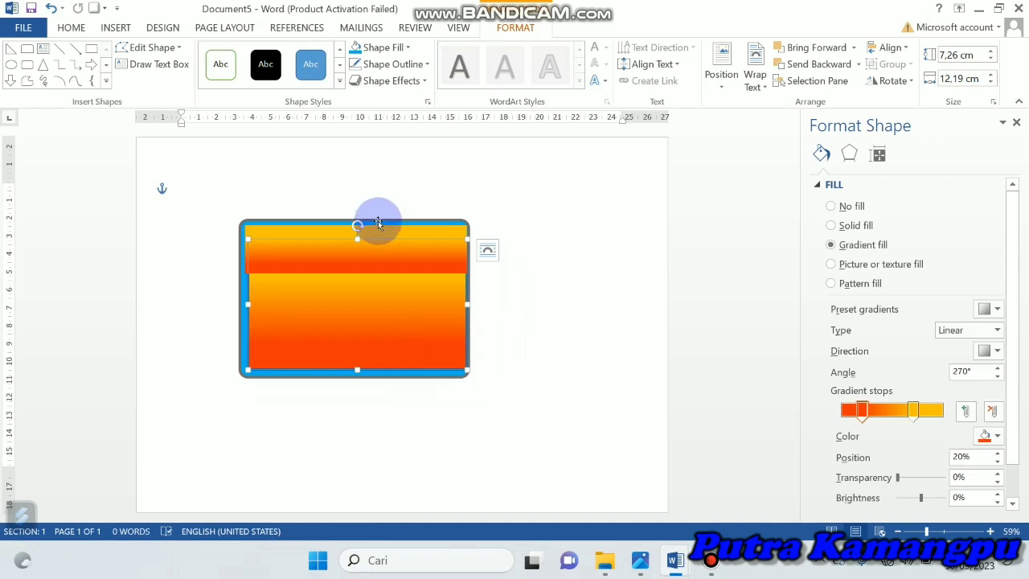
left_click_drag(375, 241, 425, 201)
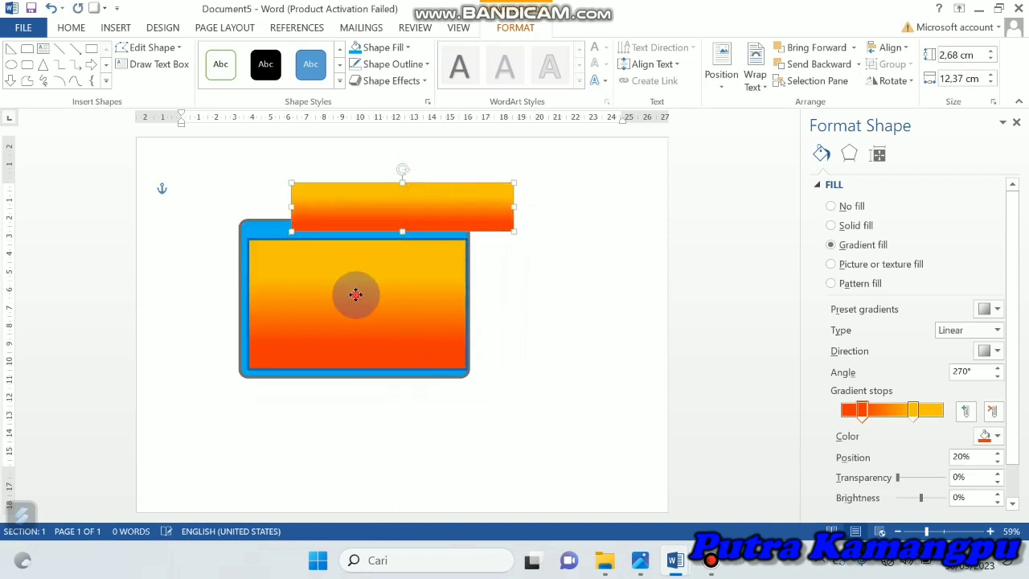
left_click_drag(355, 294, 352, 282)
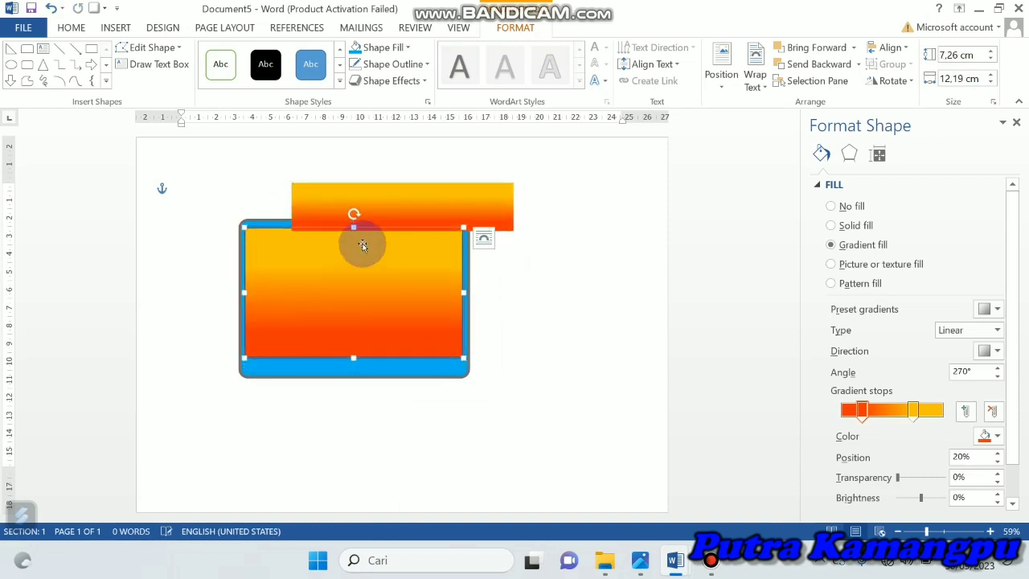
left_click_drag(402, 211, 452, 193)
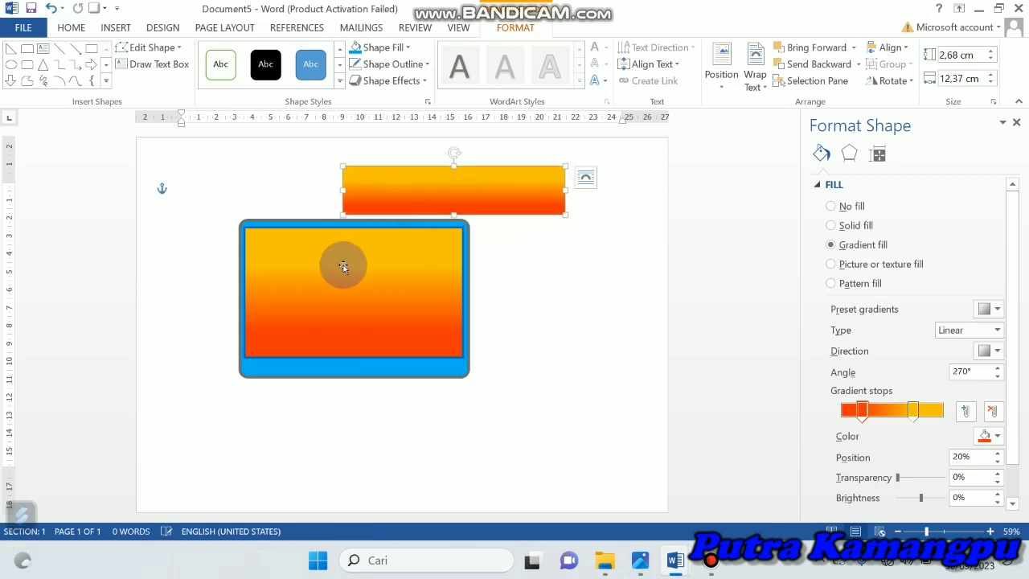
left_click_drag(343, 264, 343, 262)
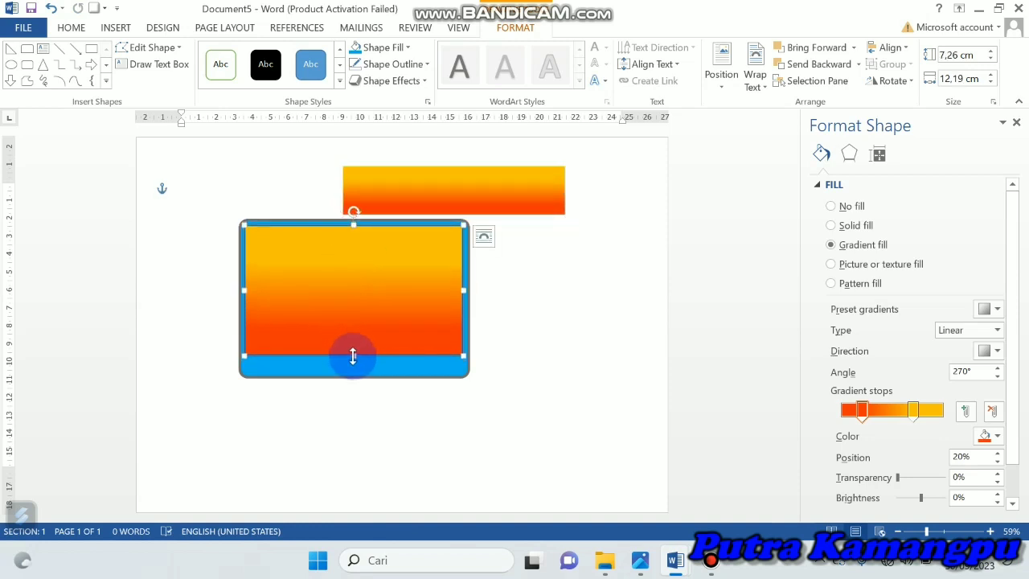
- Stretch the orange rectangle down over the blue strip and widen it to 12,28 cm
left_click_drag(353, 356, 352, 372)
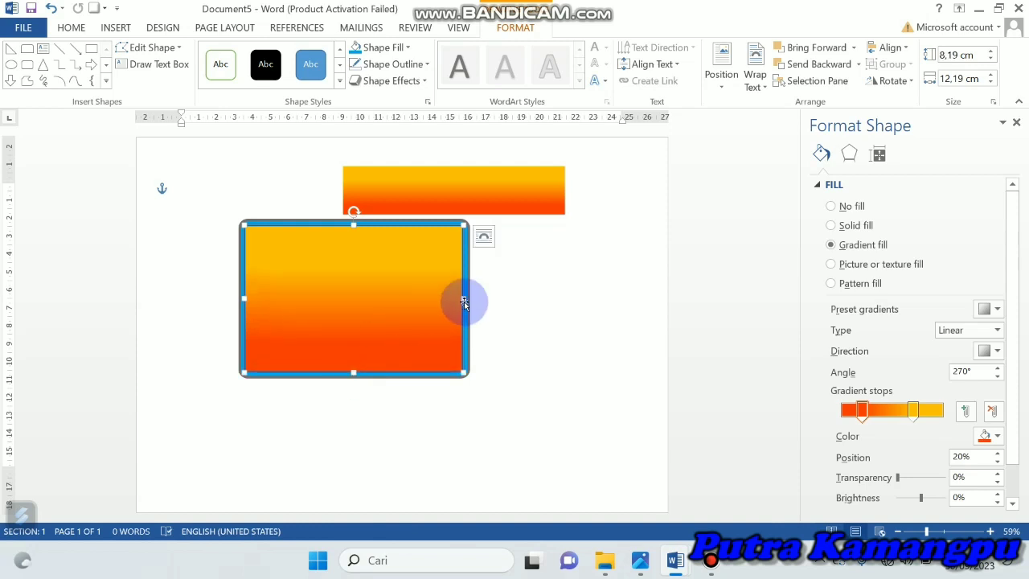
left_click_drag(463, 298, 466, 298)
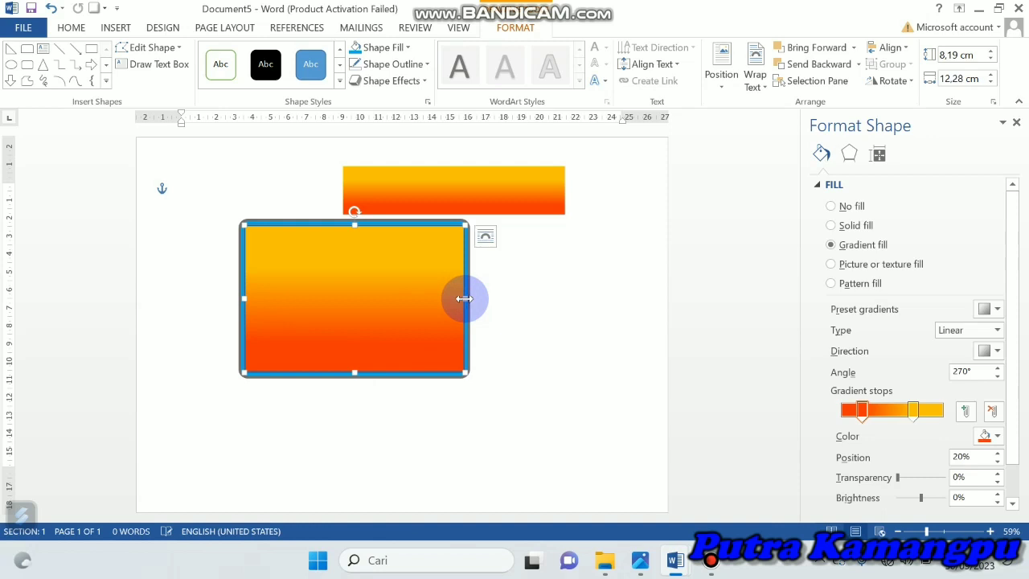
left_click(565, 313)
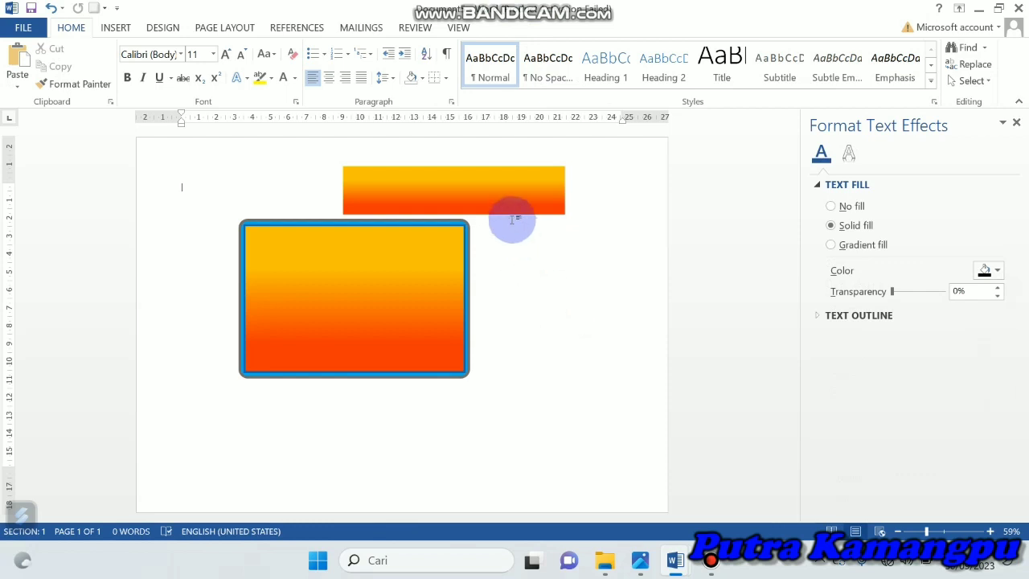
left_click(488, 198)
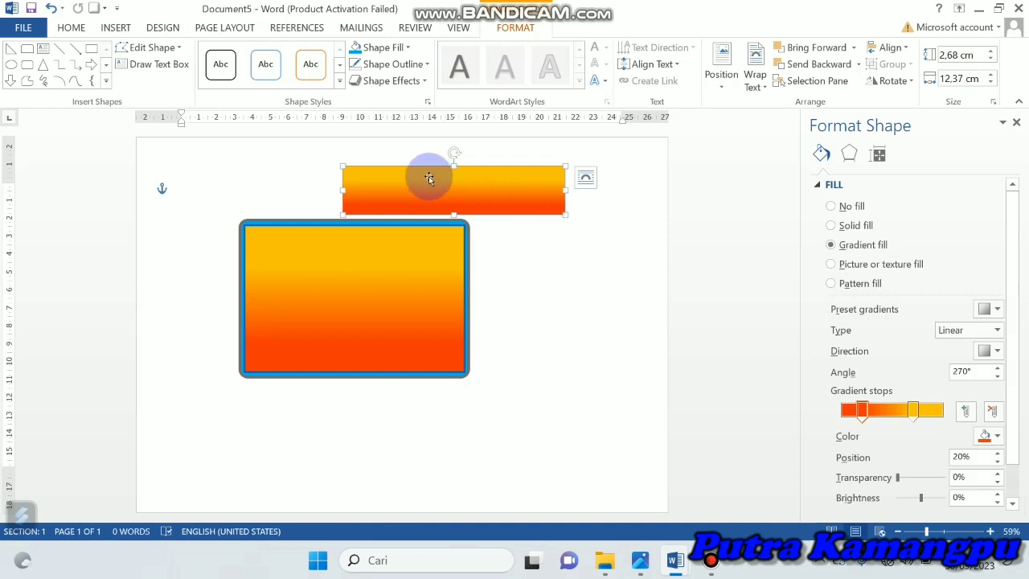
- Give the strip a solid Dark Red fill and move it across the card's top
left_click(407, 47)
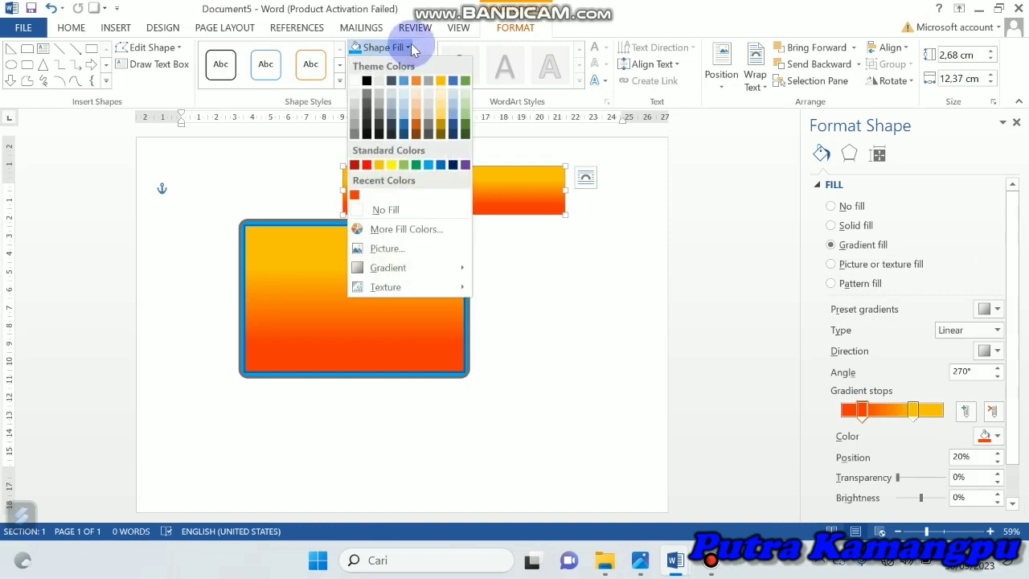
left_click(354, 165)
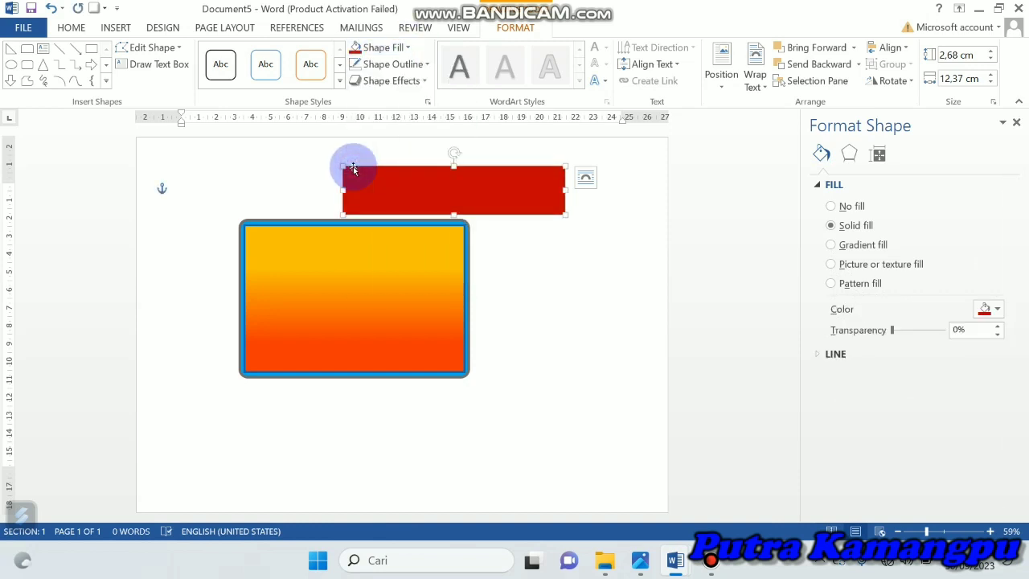
mouse_move(438, 176)
left_mouse_down()
mouse_move(341, 249)
mouse_move(343, 236)
left_mouse_up()
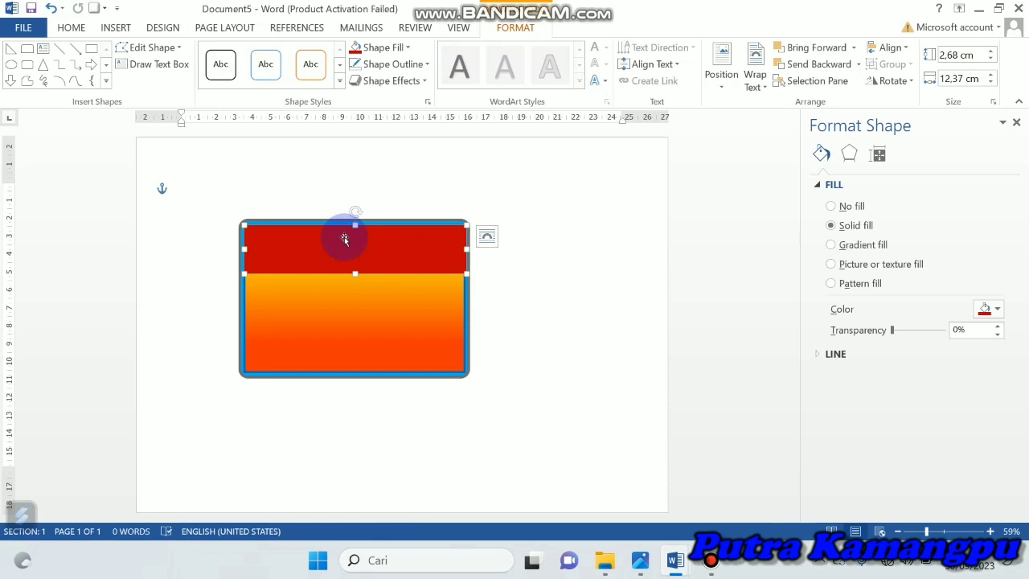
left_click(161, 47)
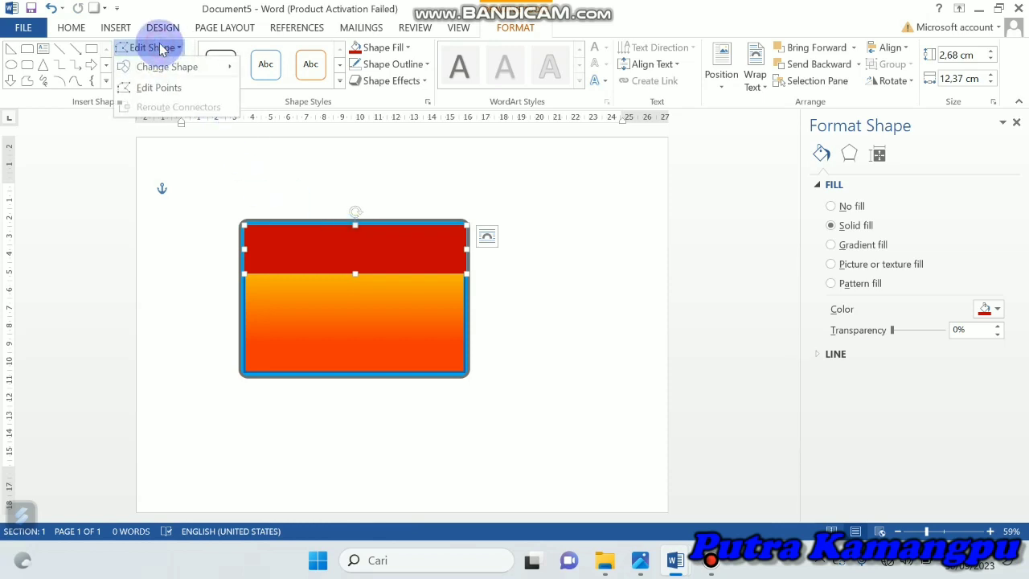
- Edit the red band's points and bend the curve at its lower-left vertex
left_click(160, 87)
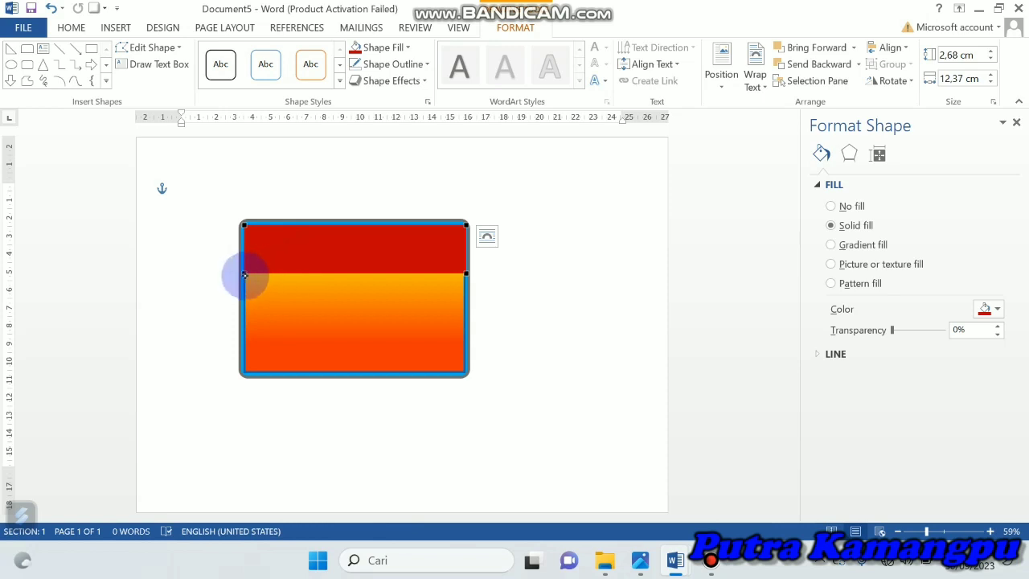
left_click(244, 274)
left_click(318, 274)
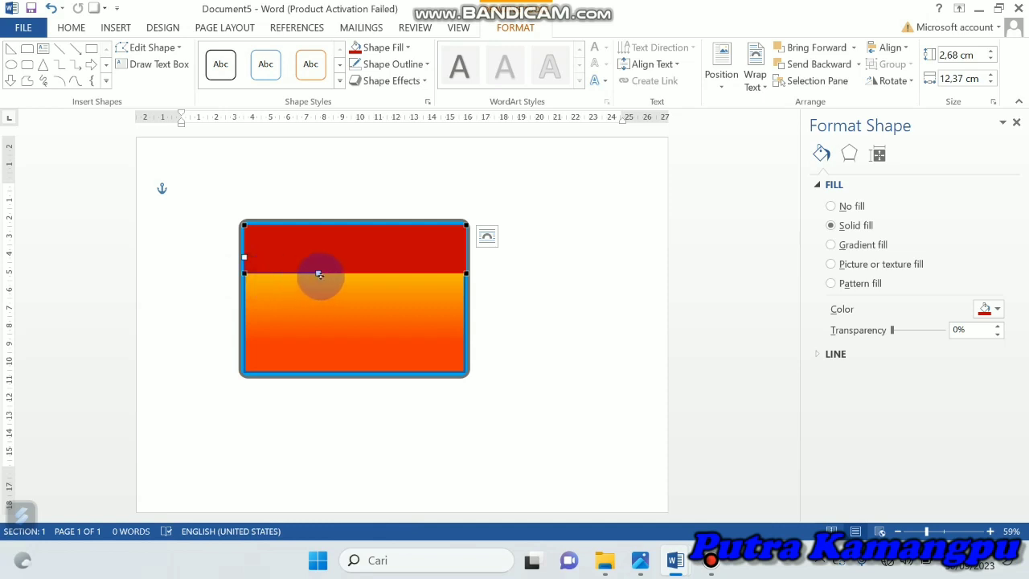
left_click_drag(319, 274, 322, 275)
left_click_drag(318, 273, 319, 272)
left_click_drag(319, 273, 318, 284)
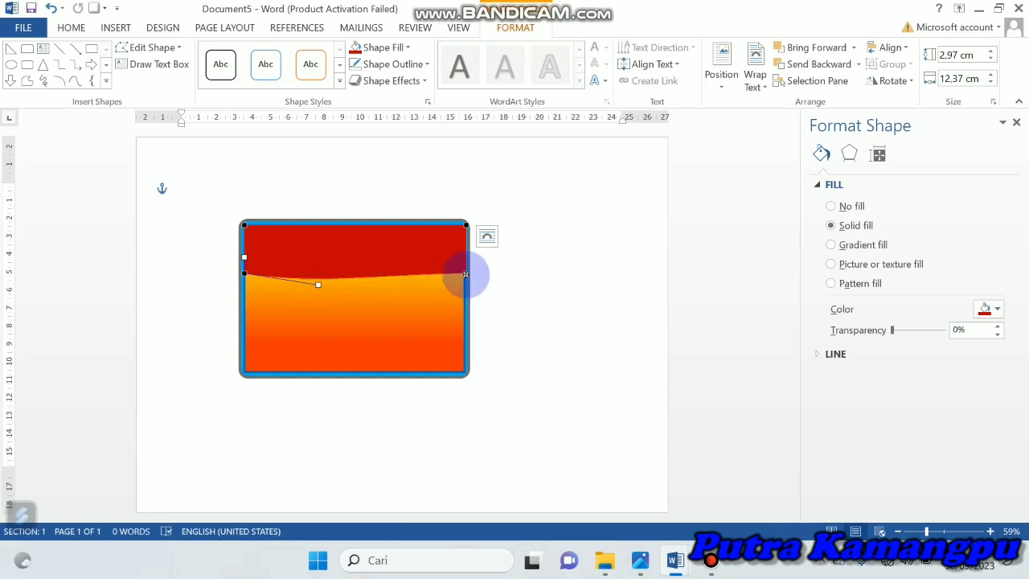
- Pull the lower edge's midpoint upward into a wave crest and finish point editing
left_click_drag(466, 274, 466, 273)
left_click(466, 273)
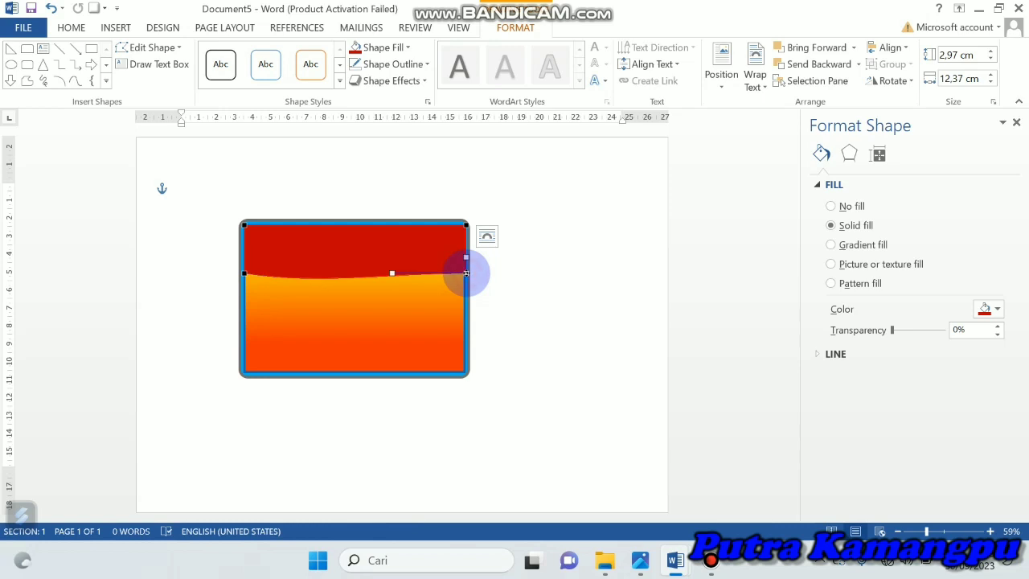
left_click(392, 273)
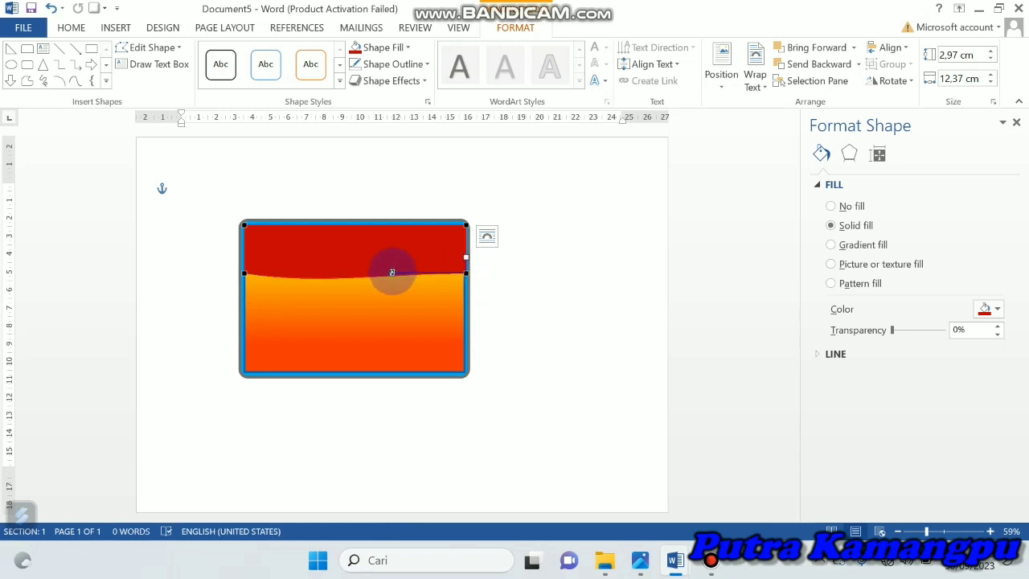
left_click_drag(392, 272, 392, 272)
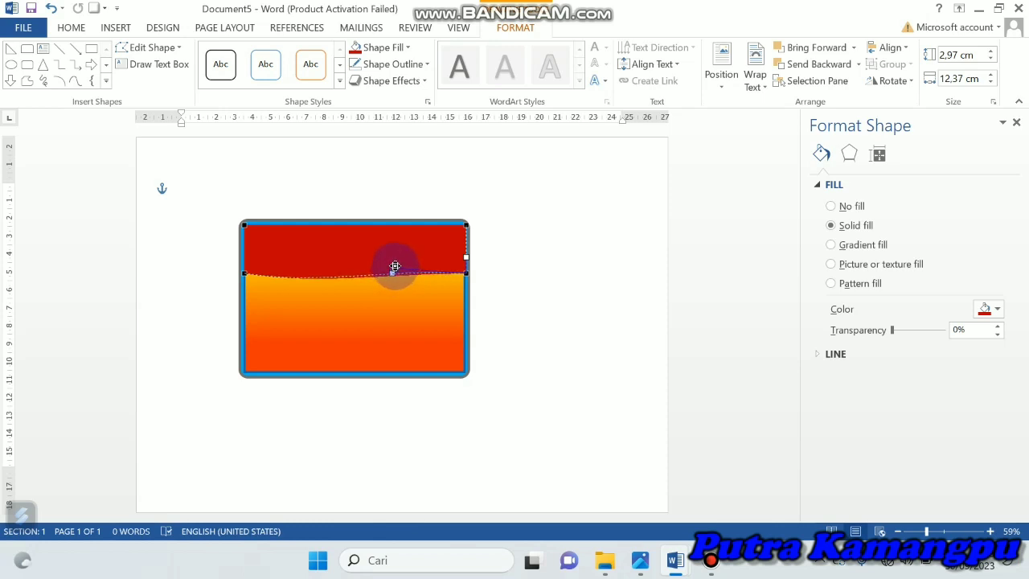
left_click_drag(392, 271, 394, 240)
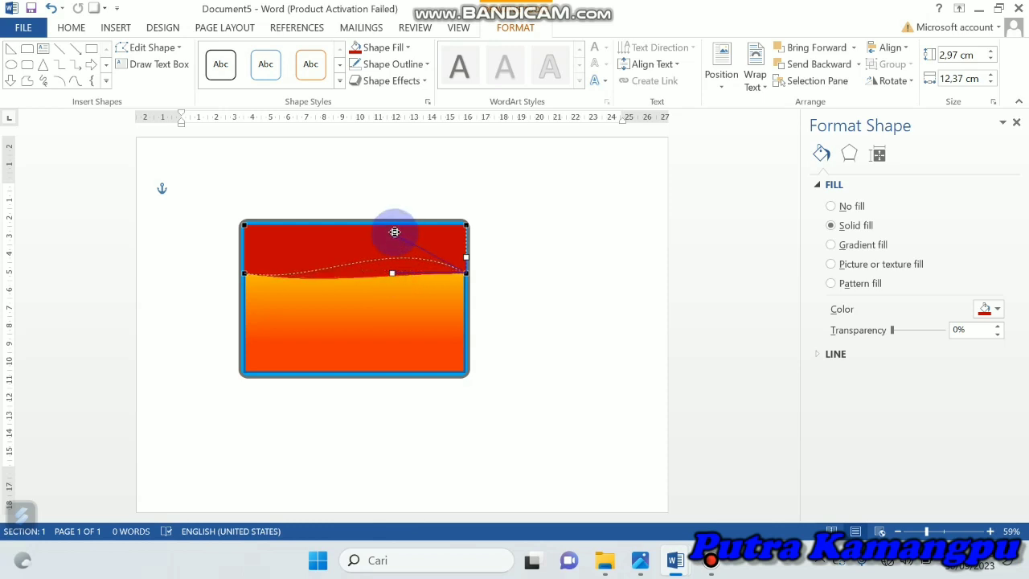
left_click_drag(394, 232, 394, 229)
left_click_drag(395, 229, 395, 231)
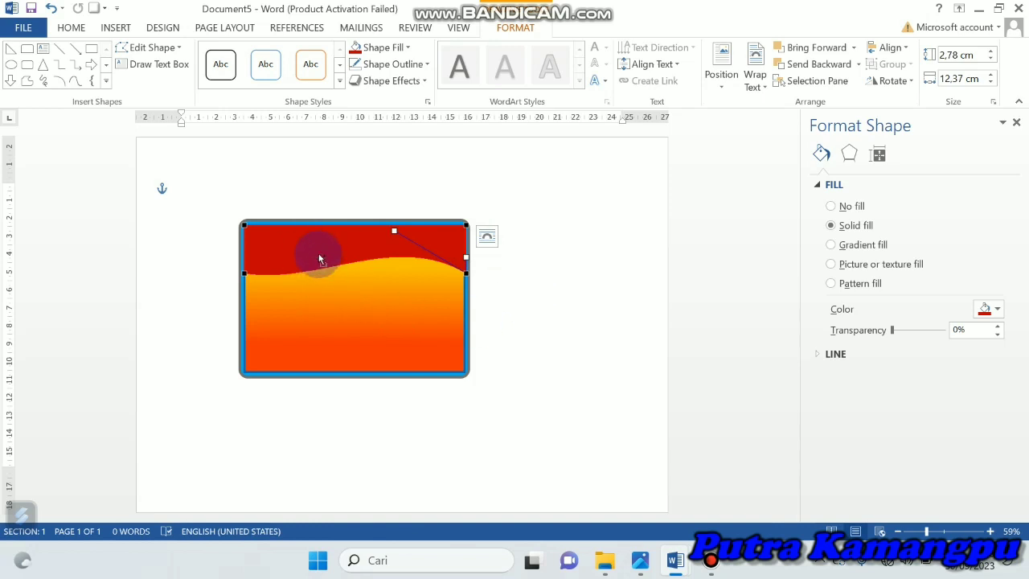
left_click(318, 256)
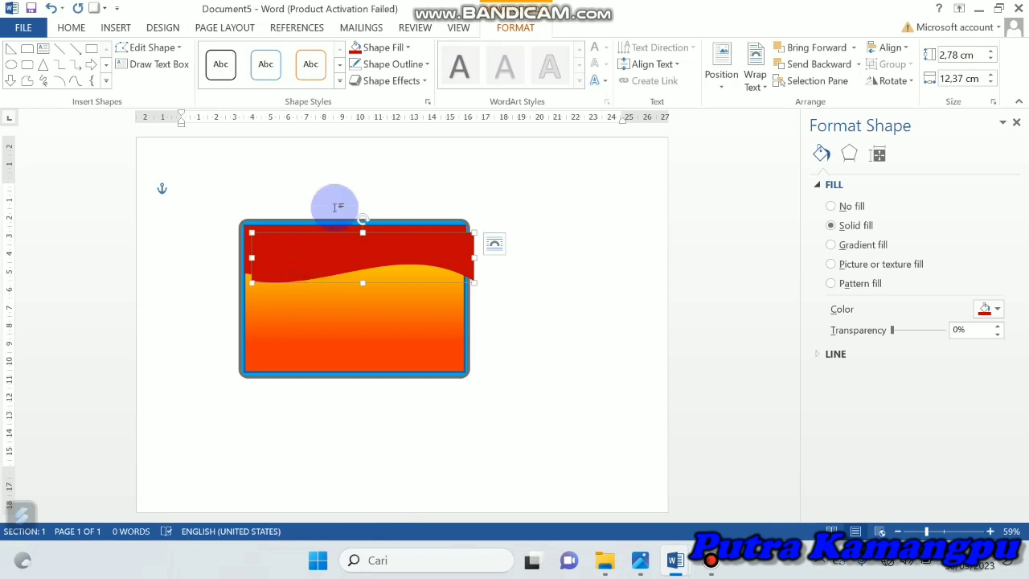
- Fill the wave band Dark Blue, fit it to the card's top, and shorten it to 2,51 cm
left_click(408, 48)
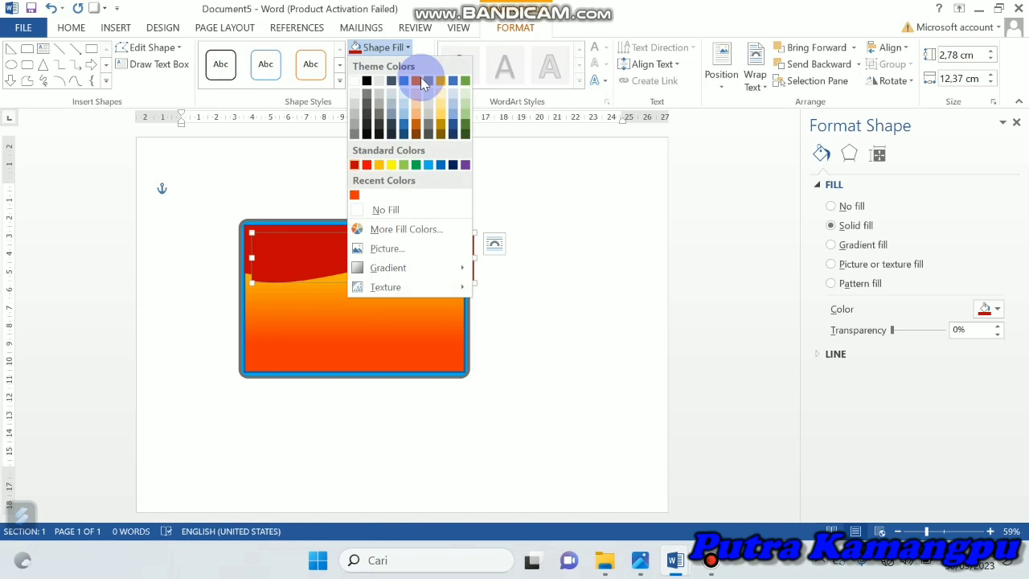
left_click(454, 164)
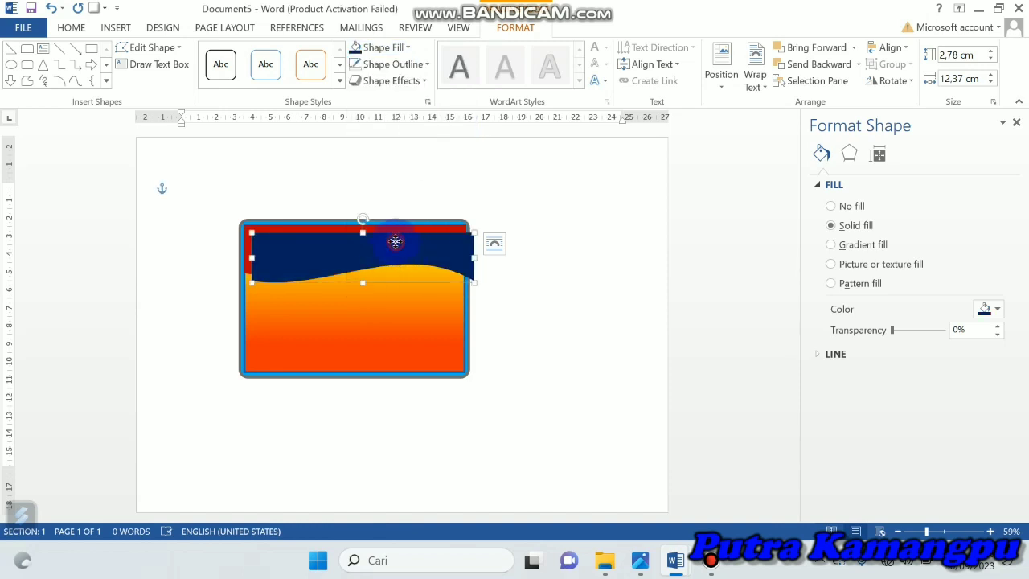
left_click_drag(393, 245, 387, 235)
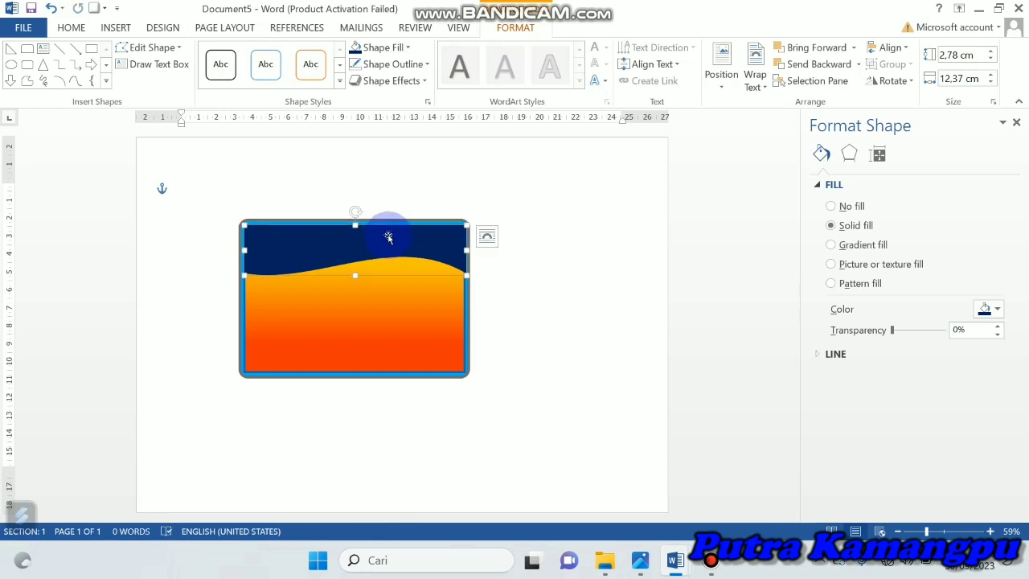
left_click_drag(355, 273, 355, 270)
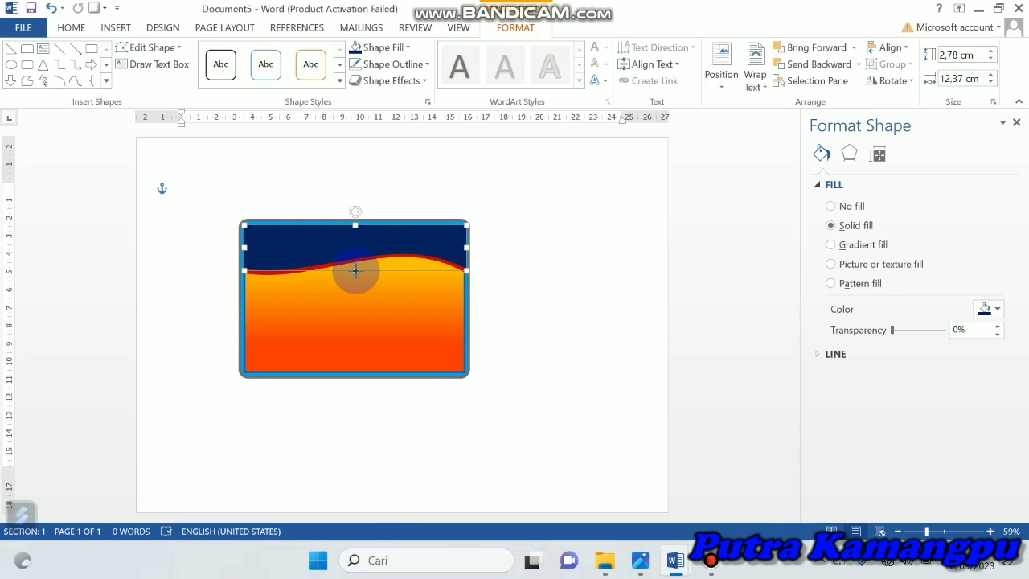
left_click_drag(355, 270, 355, 270)
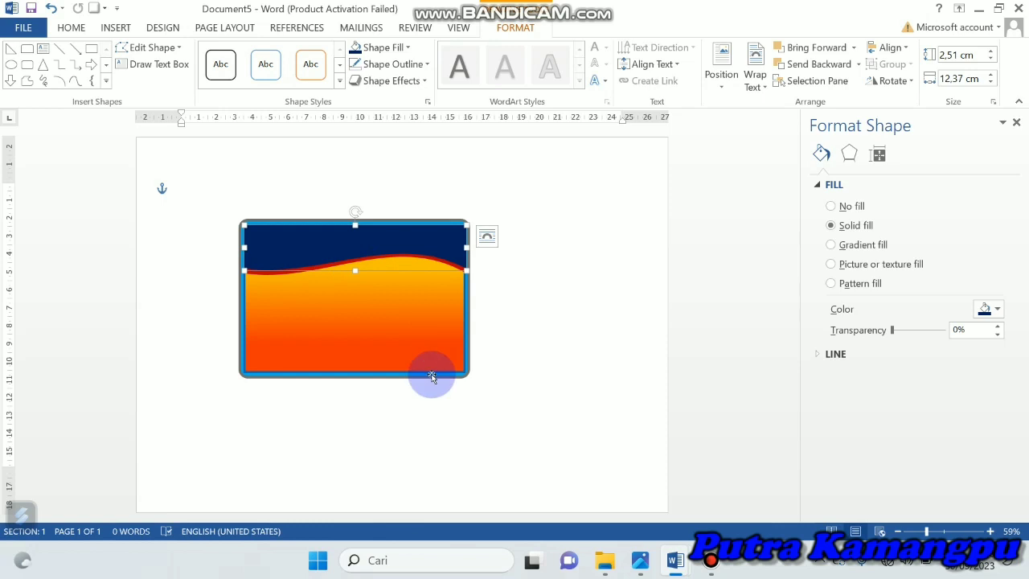
left_click(394, 328)
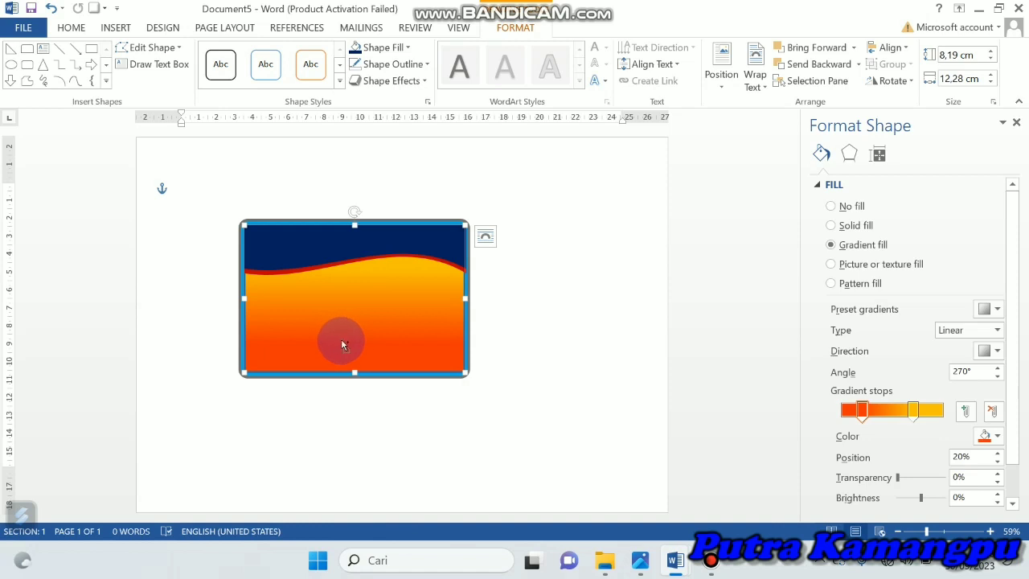
- Duplicate the orange gradient rectangle with Ctrl+D and drag the copy into a short strip below
key("ctrl+d")
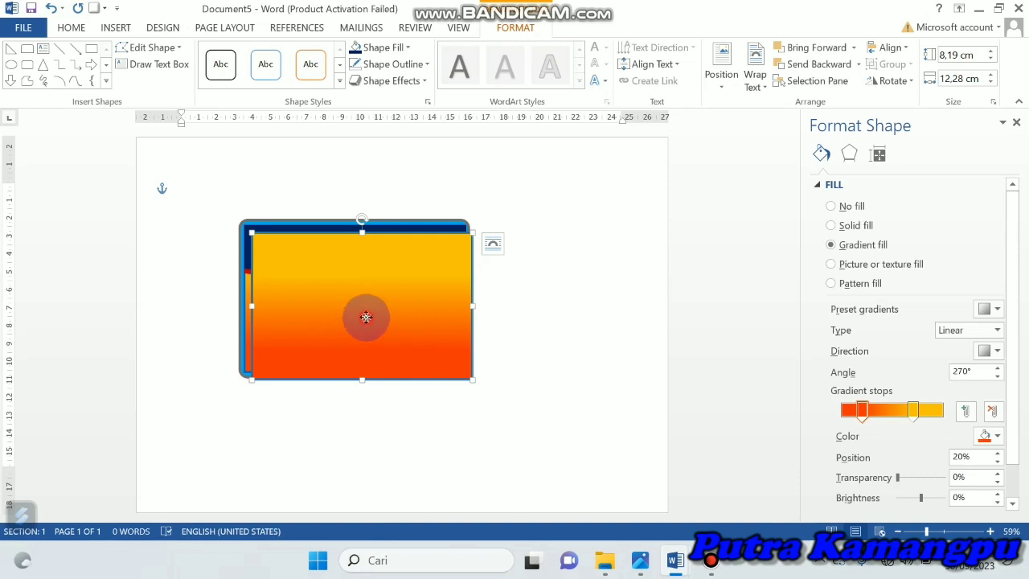
left_click_drag(365, 319, 379, 359)
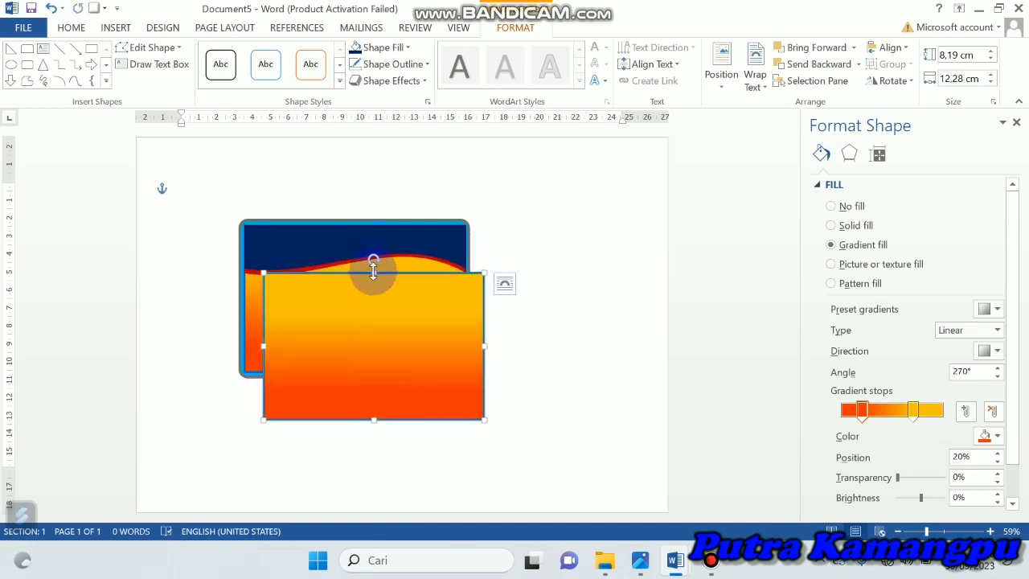
left_click_drag(365, 263, 372, 389)
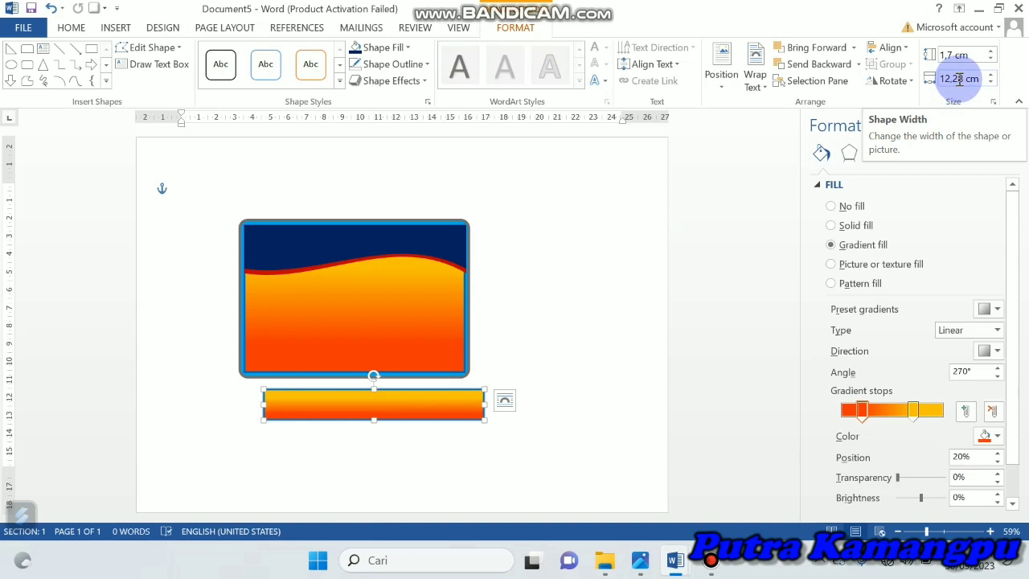
- Set the strip's size to width 3,87 cm and height 0,57 cm
left_click(959, 78)
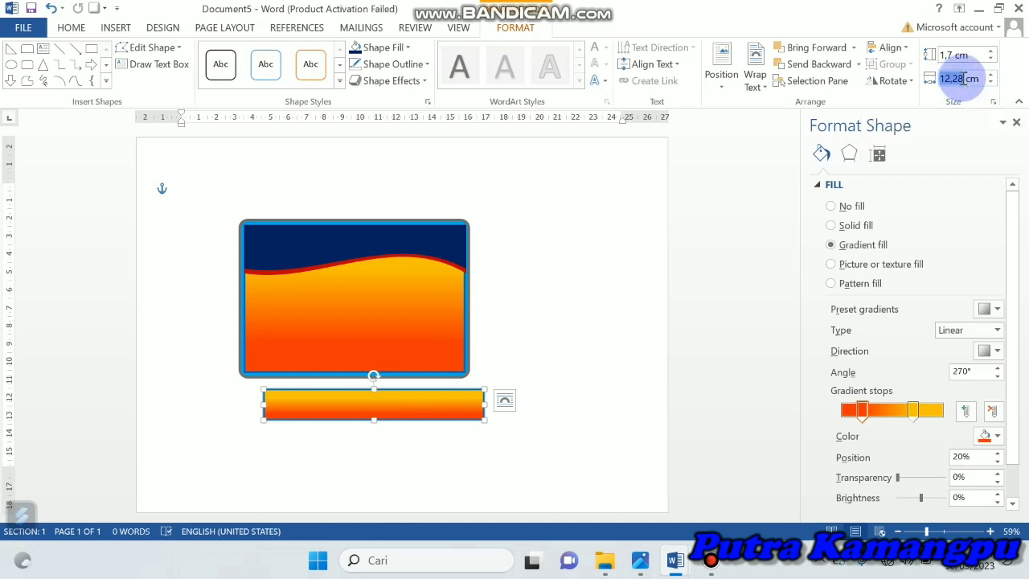
type("3,")
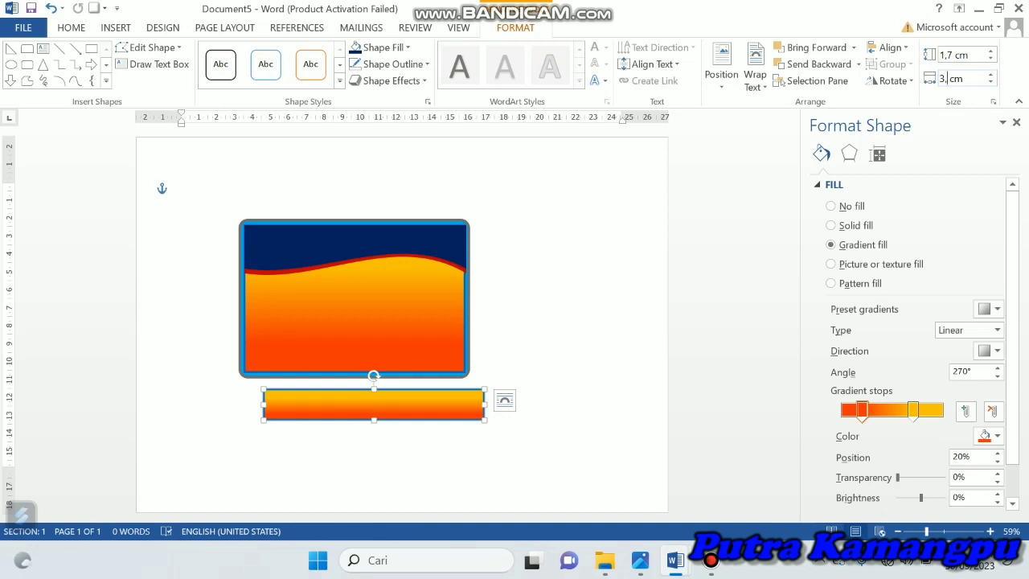
type("87")
left_click(952, 54)
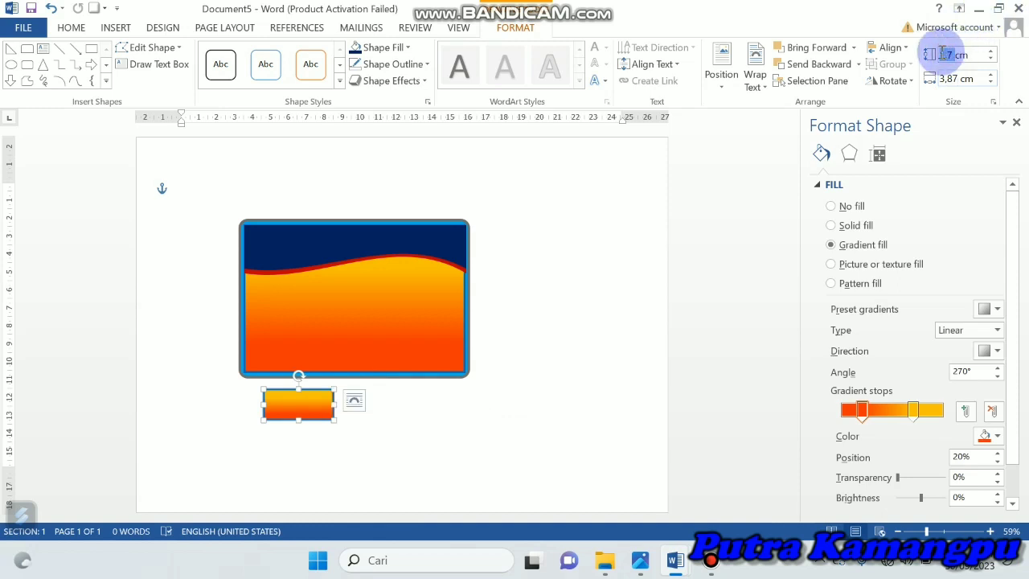
type("0")
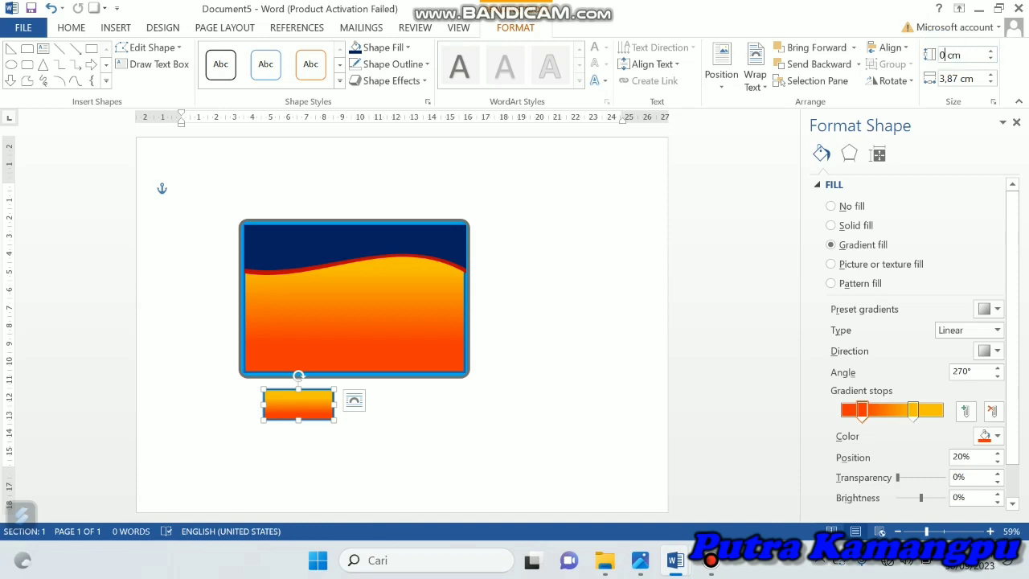
type(",5")
type("7")
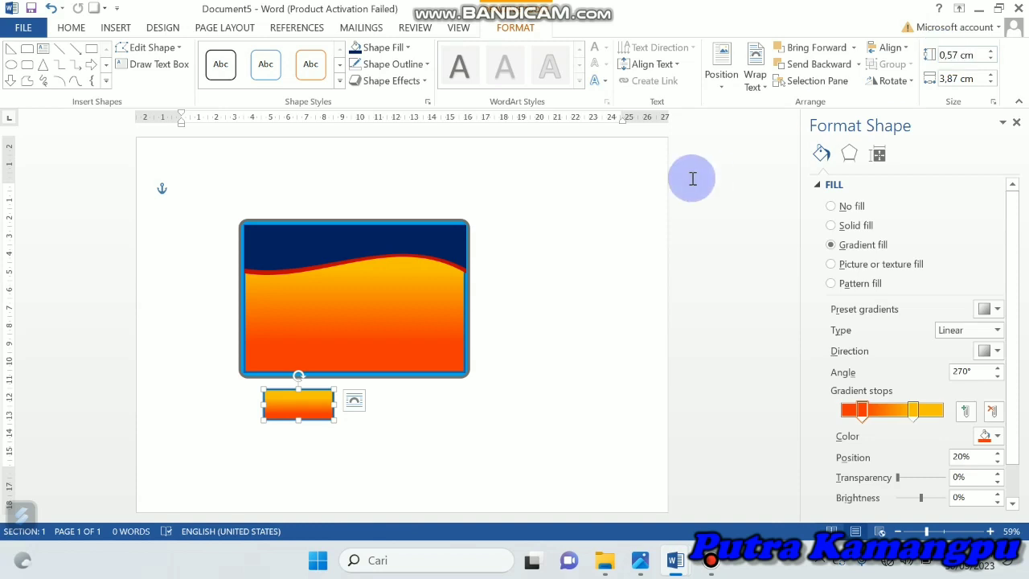
key("Return")
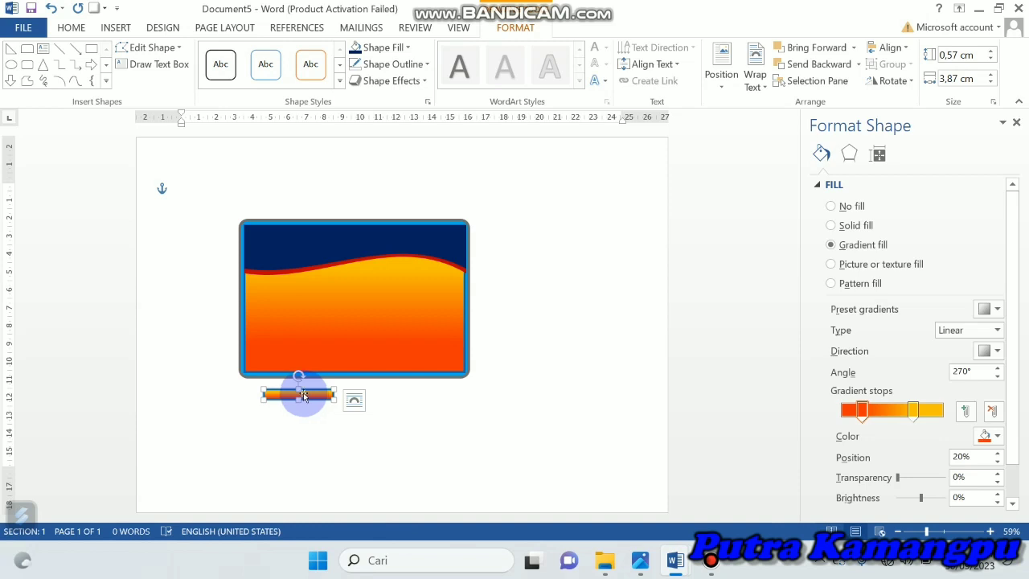
- Give the thin bar a dark navy standard fill and set its outline to No Outline
left_click(408, 49)
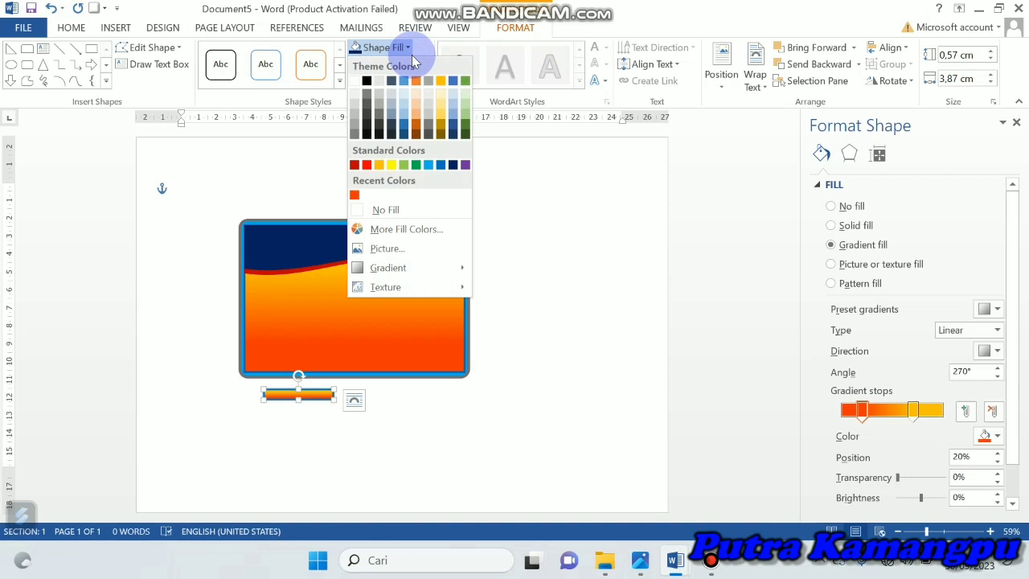
left_click(455, 166)
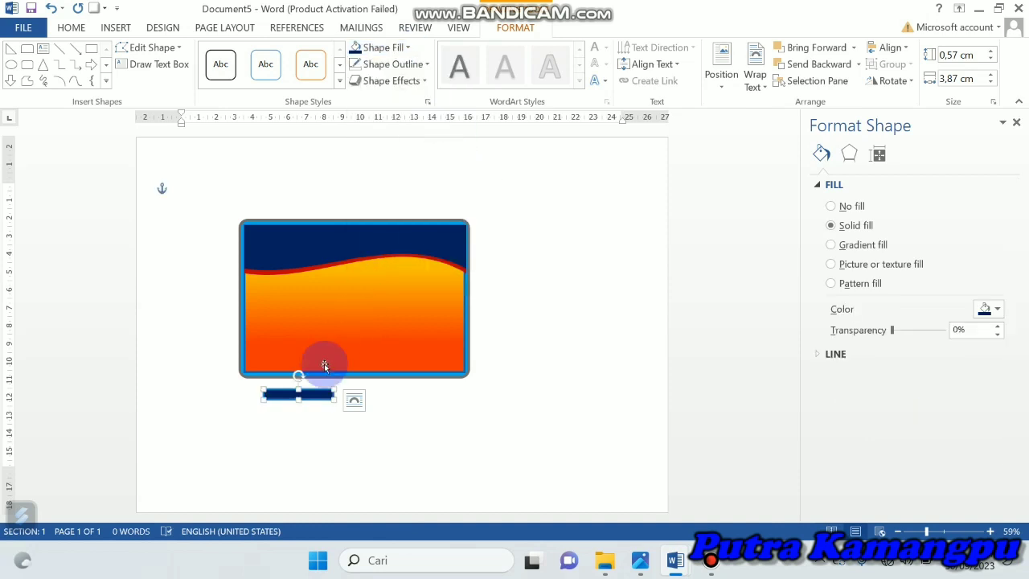
left_click(422, 64)
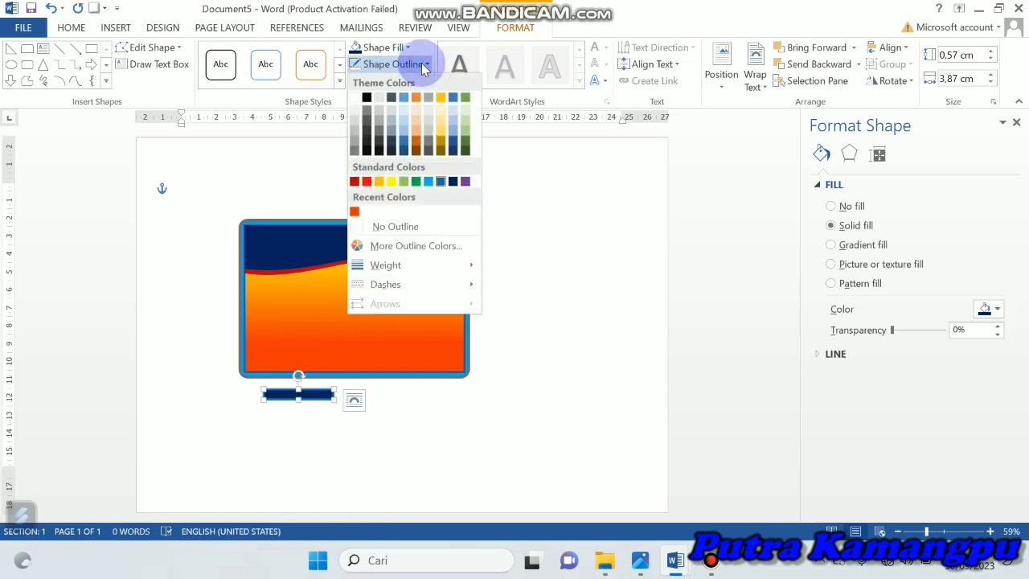
left_click(397, 228)
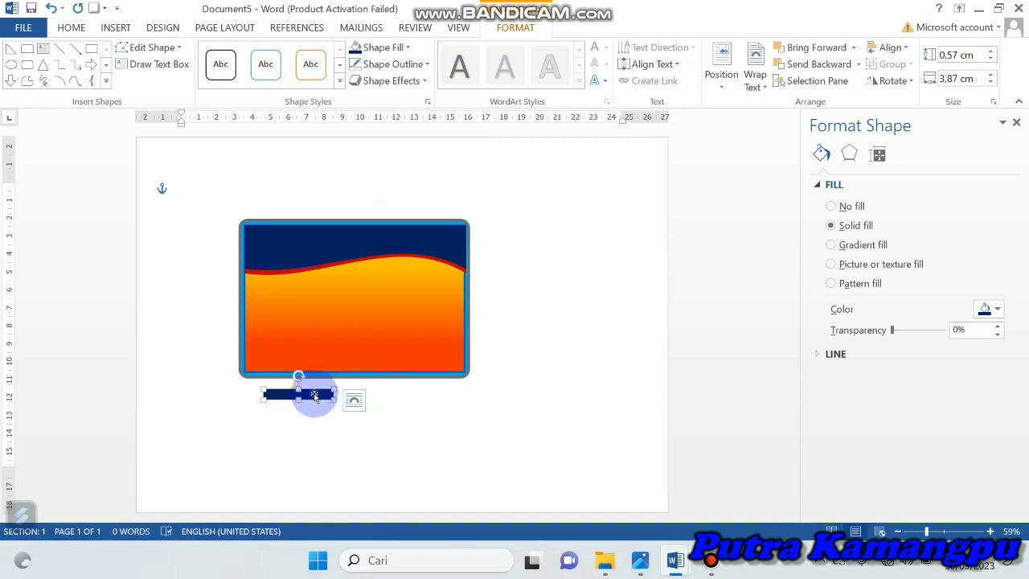
- Place the navy bar on the card's bottom-left edge, copy it to the bottom-right, and zoom to 87%
left_click_drag(313, 389, 296, 367)
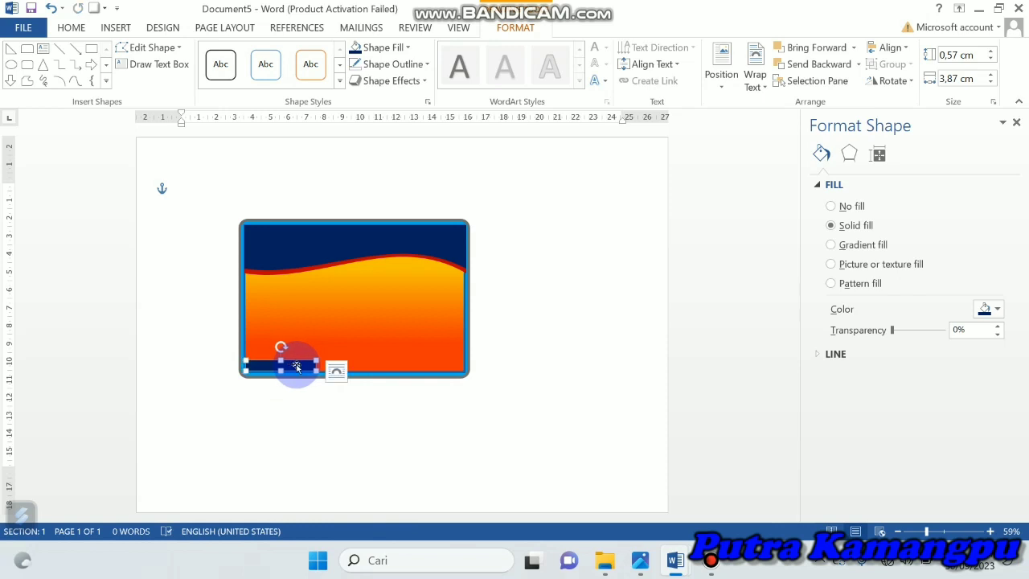
left_click_drag(297, 367, 439, 368)
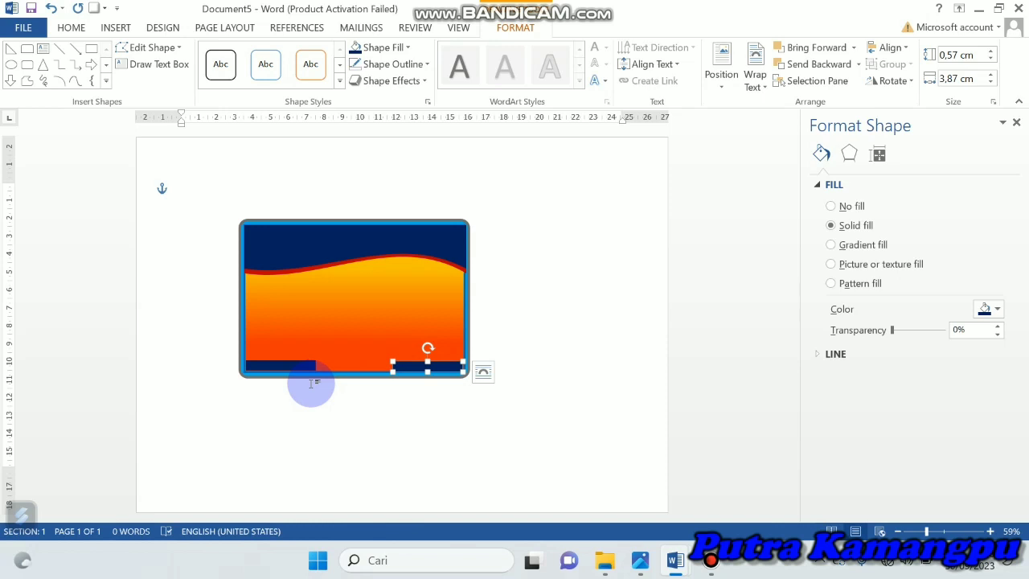
left_click_drag(427, 372, 435, 378)
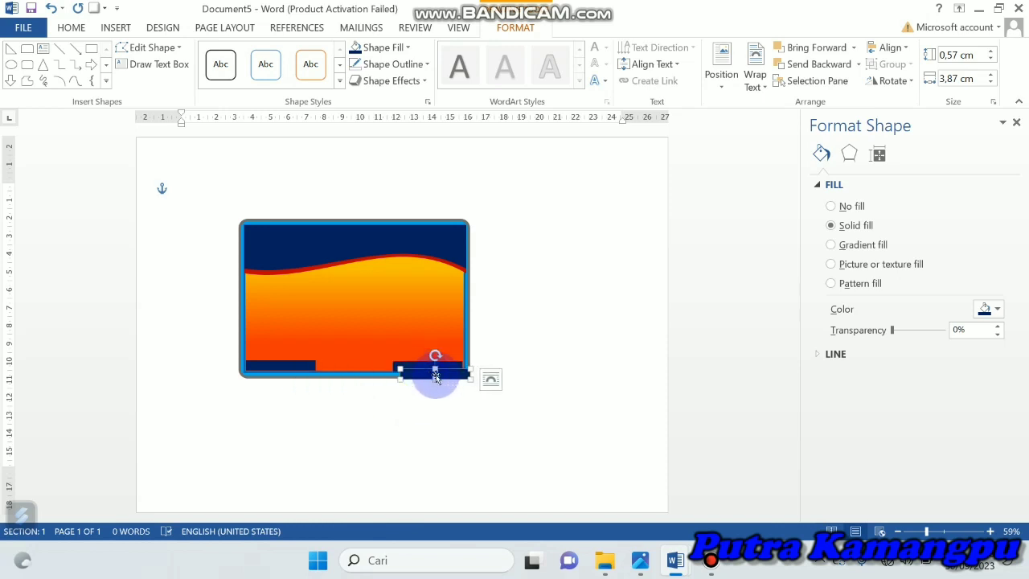
left_click(941, 533)
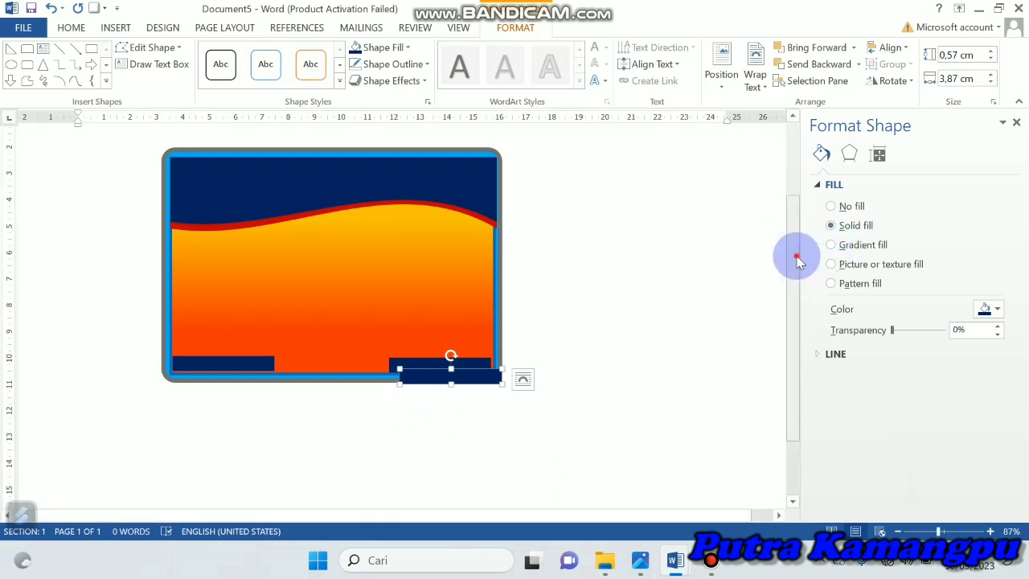
- Drag the extra navy bar into the centre gap of the card's bottom edge
left_click_drag(794, 255, 796, 237)
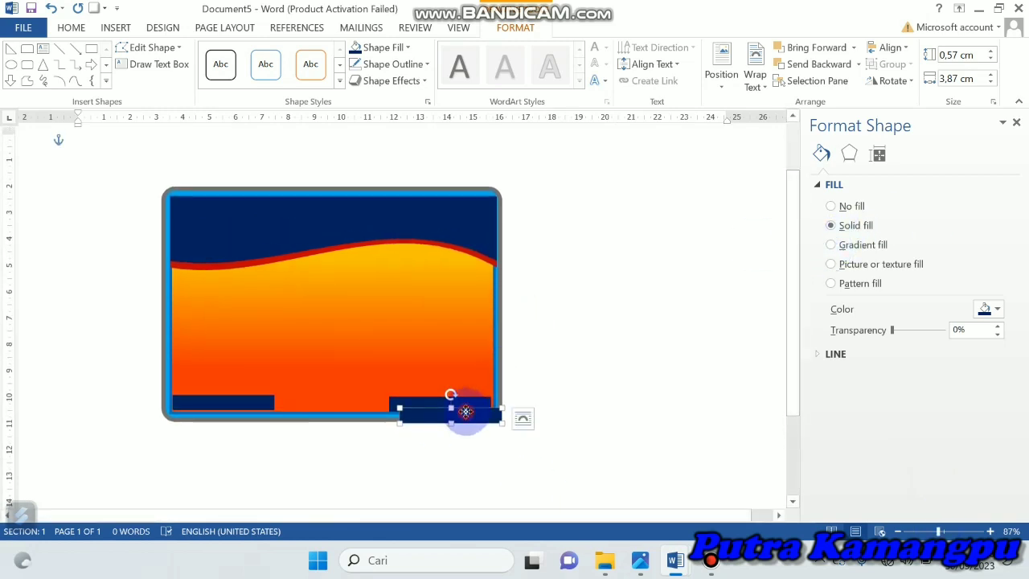
left_click_drag(459, 410, 346, 400)
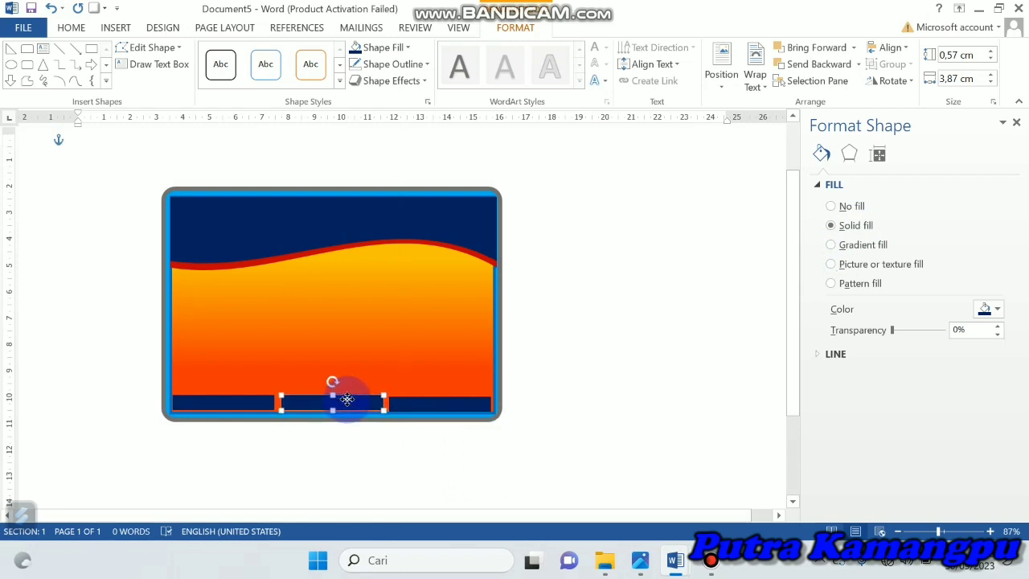
left_click_drag(345, 399, 287, 409)
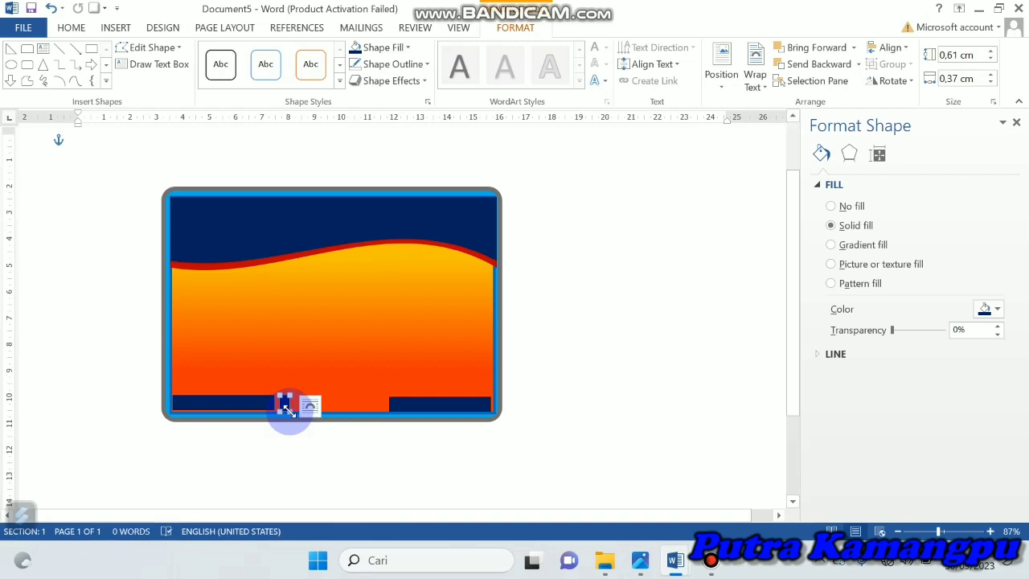
- Duplicate the small navy block twice with Ctrl+D and drag the copies into the bottom row
key("ctrl+d")
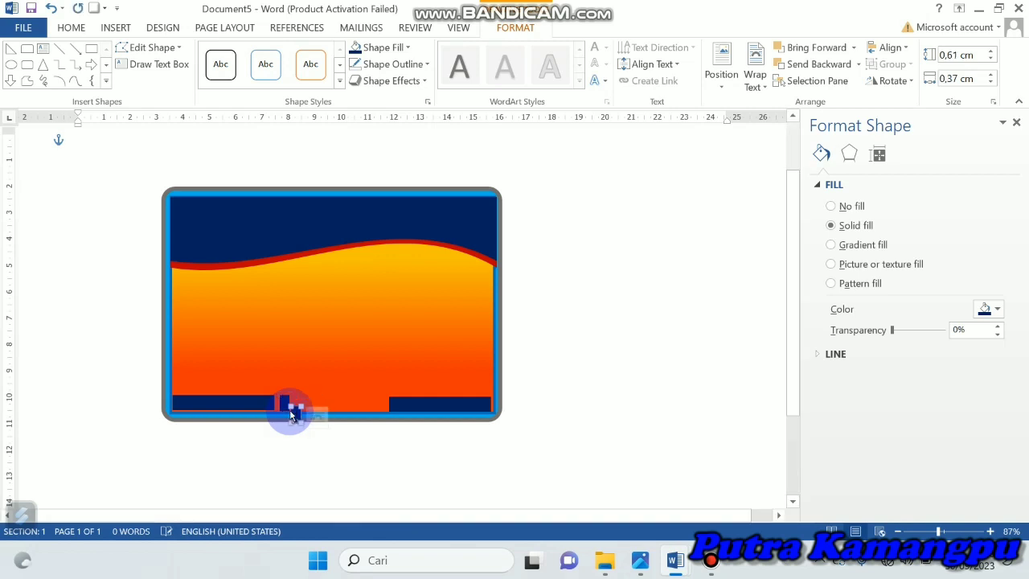
key("ctrl+d")
key("ctrl+d")
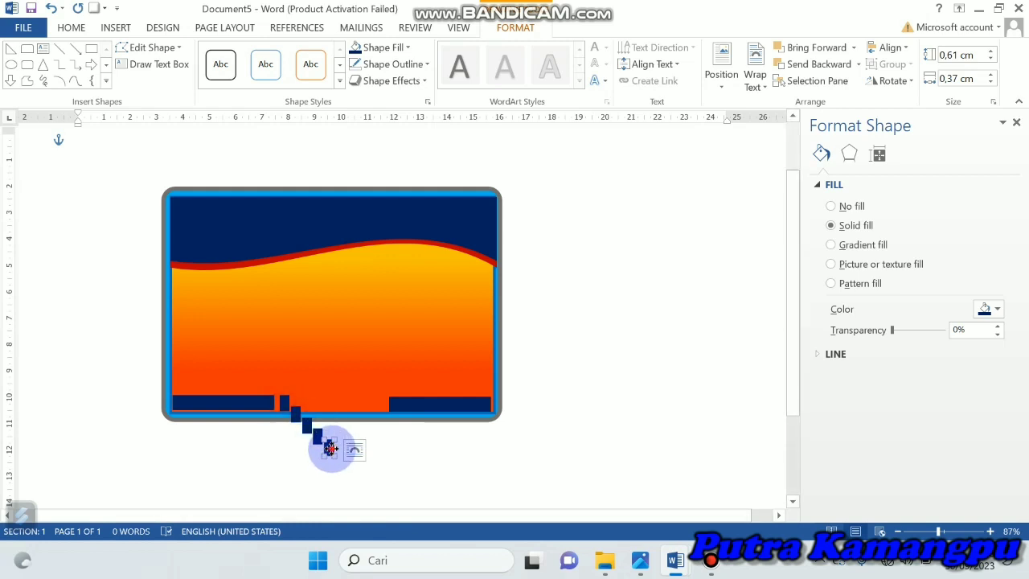
left_click_drag(329, 448, 380, 403)
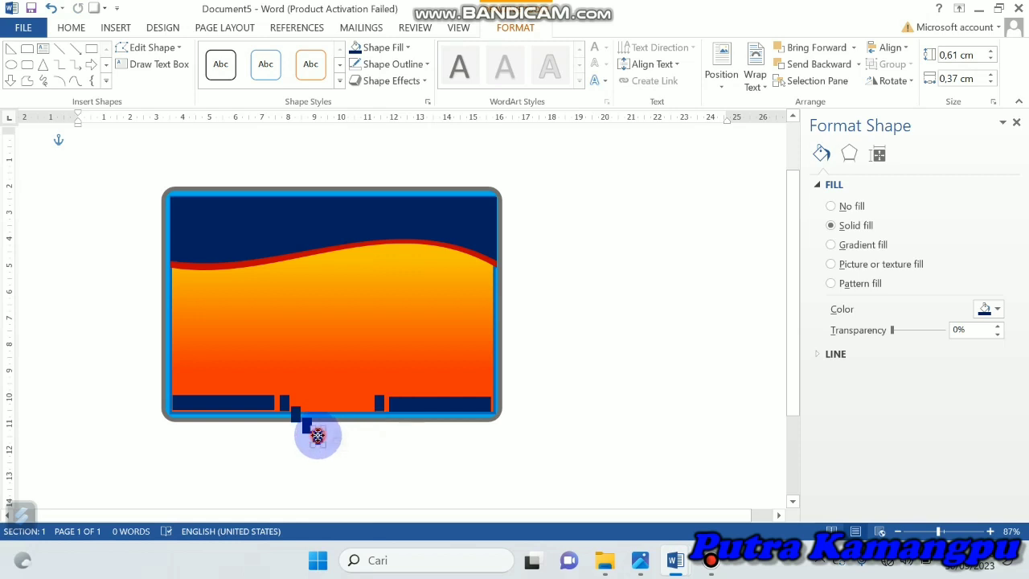
left_click_drag(317, 434, 364, 402)
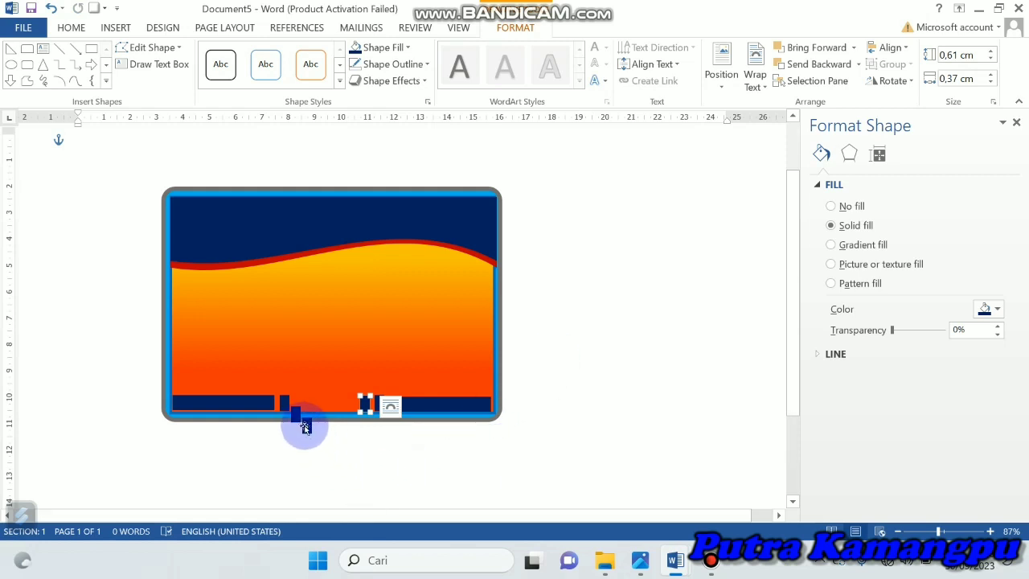
left_click_drag(305, 426, 347, 402)
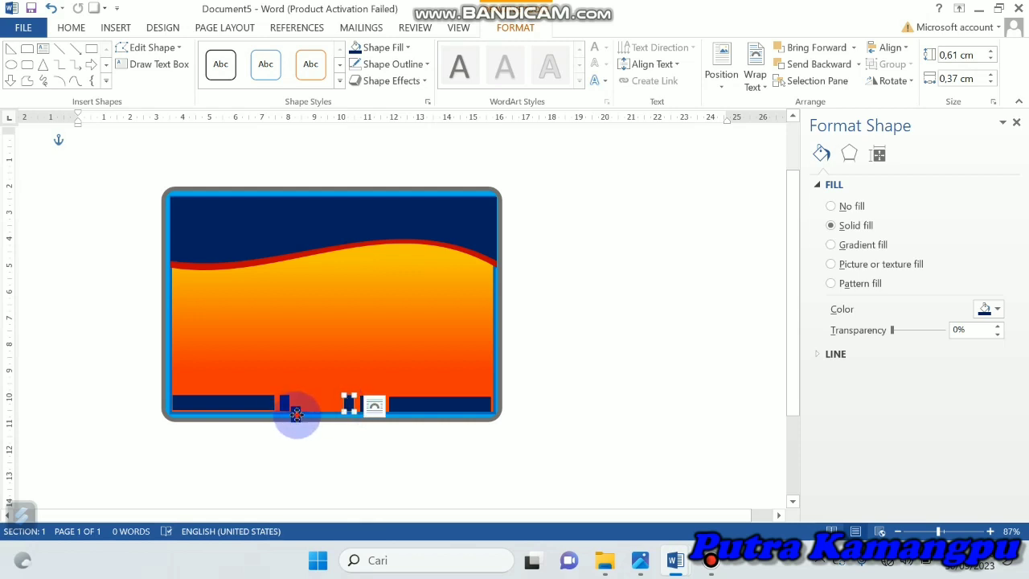
mouse_move(295, 413)
left_mouse_down()
mouse_move(333, 402)
mouse_move(352, 419)
left_mouse_up()
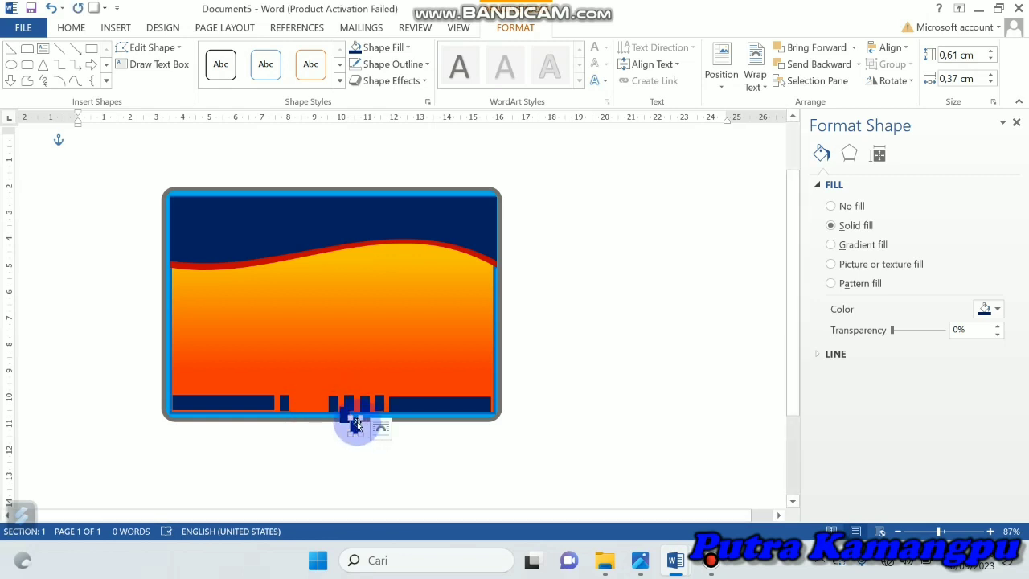
left_click_drag(345, 423, 321, 409)
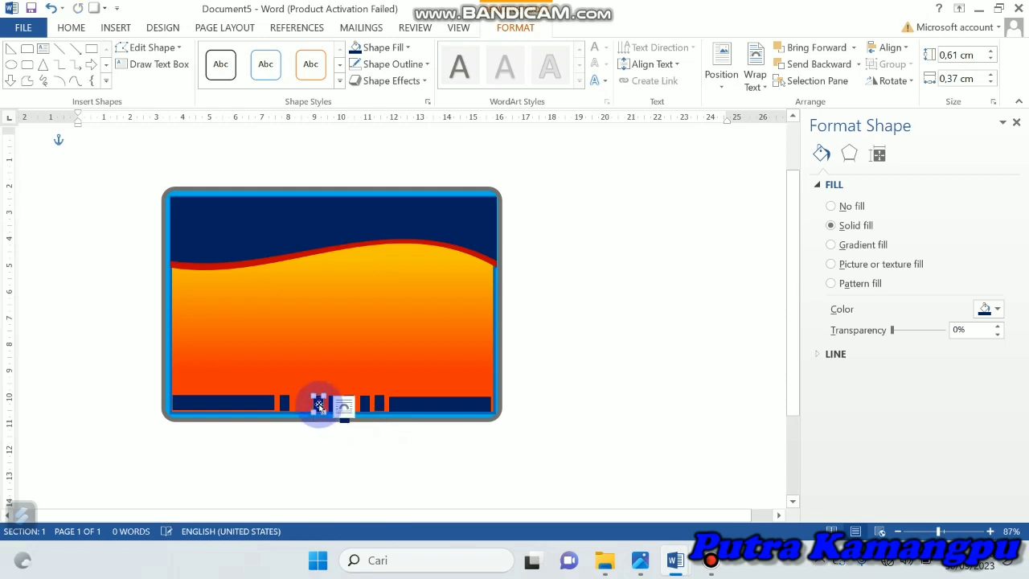
- Move the last small block up into the bottom row and check the row
left_click(339, 414)
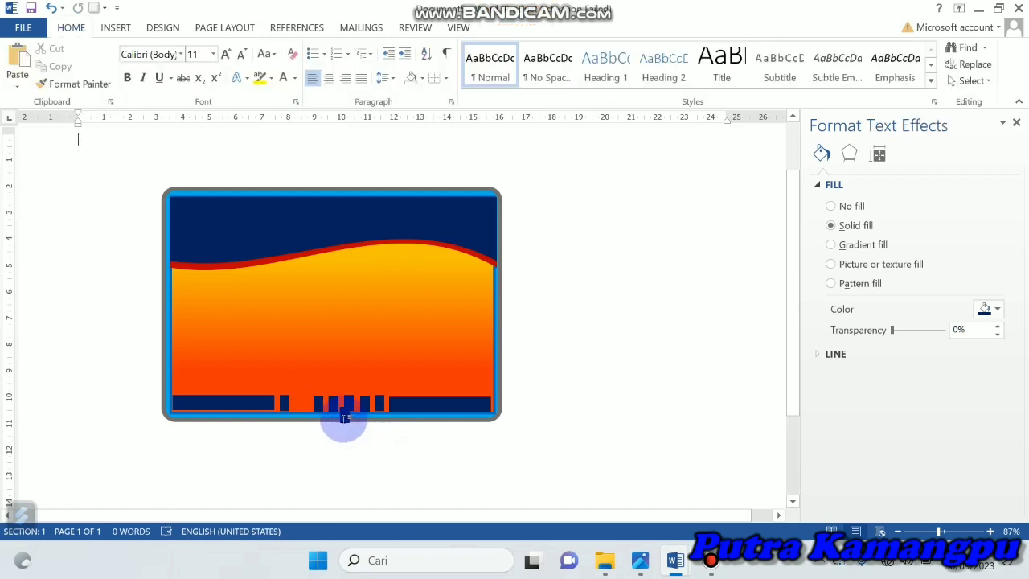
left_click(340, 417)
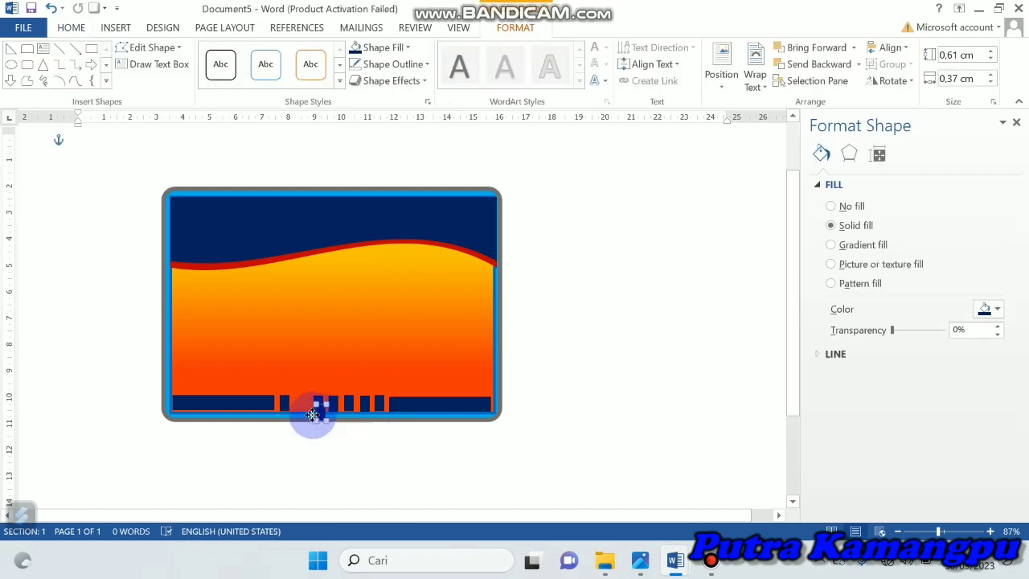
left_click_drag(340, 417, 299, 407)
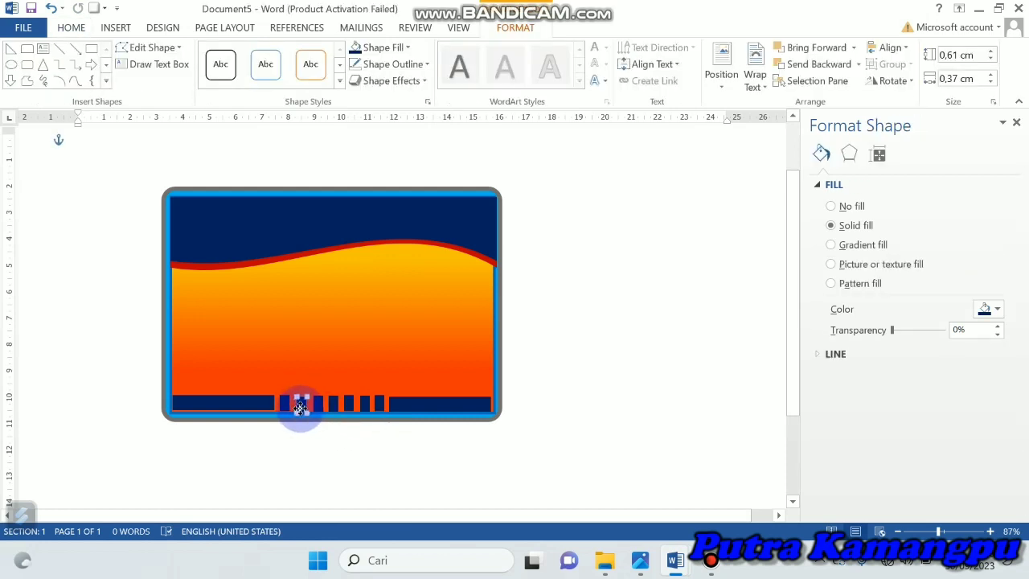
left_click(374, 450)
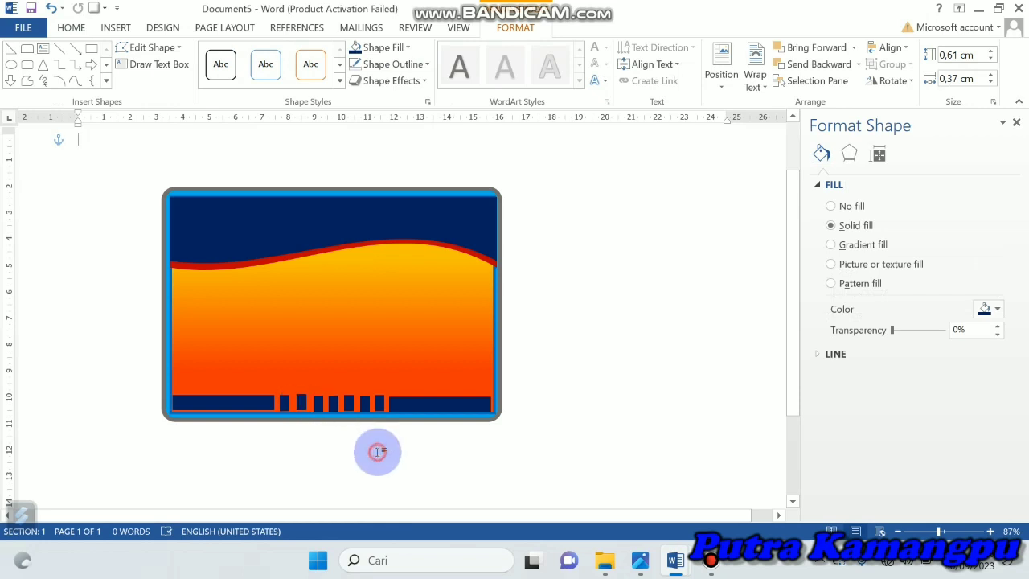
left_click(298, 405)
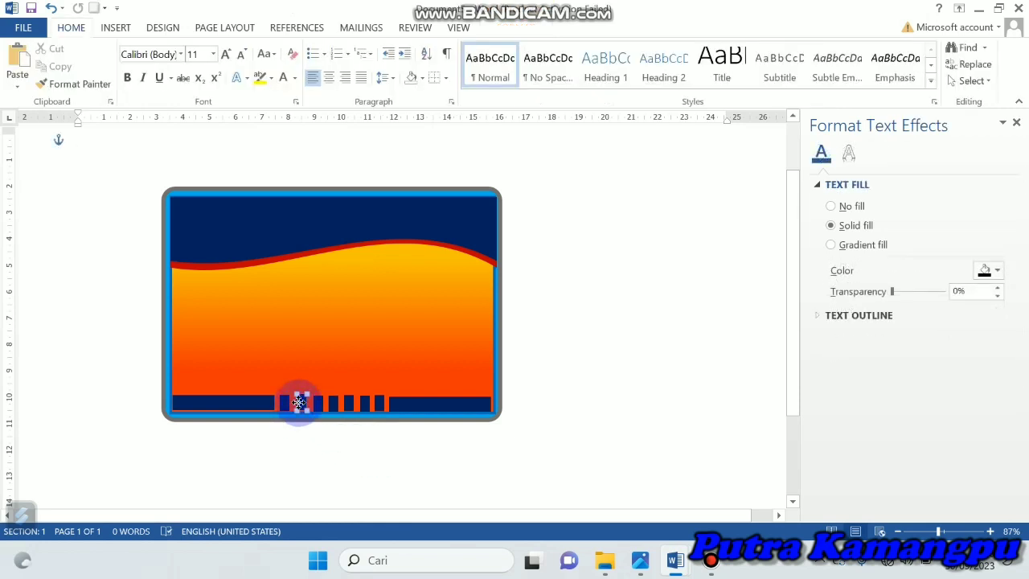
left_click(333, 453)
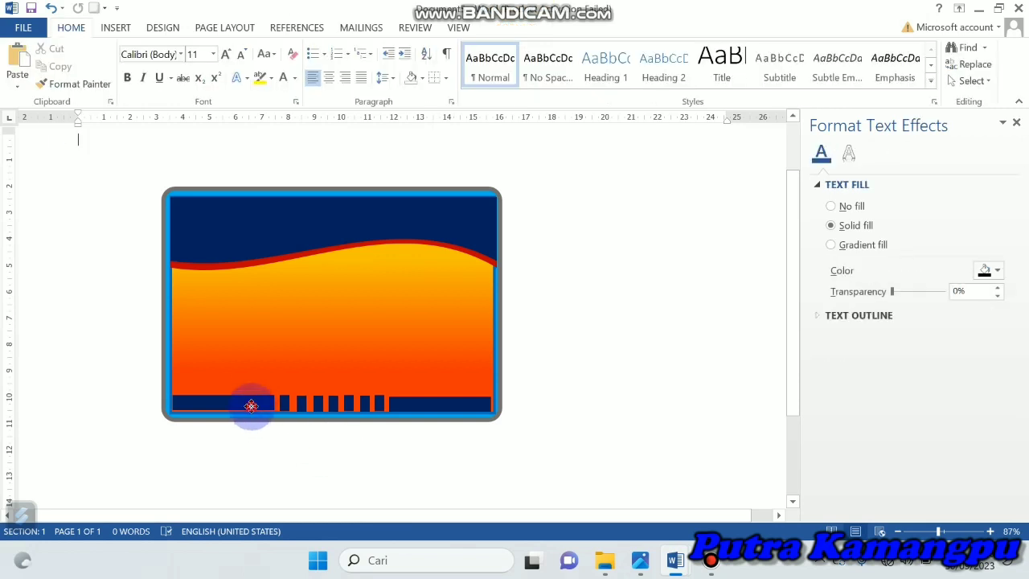
- Check the left and right bottom bars, nudging the right bar slightly into place
left_click(252, 407)
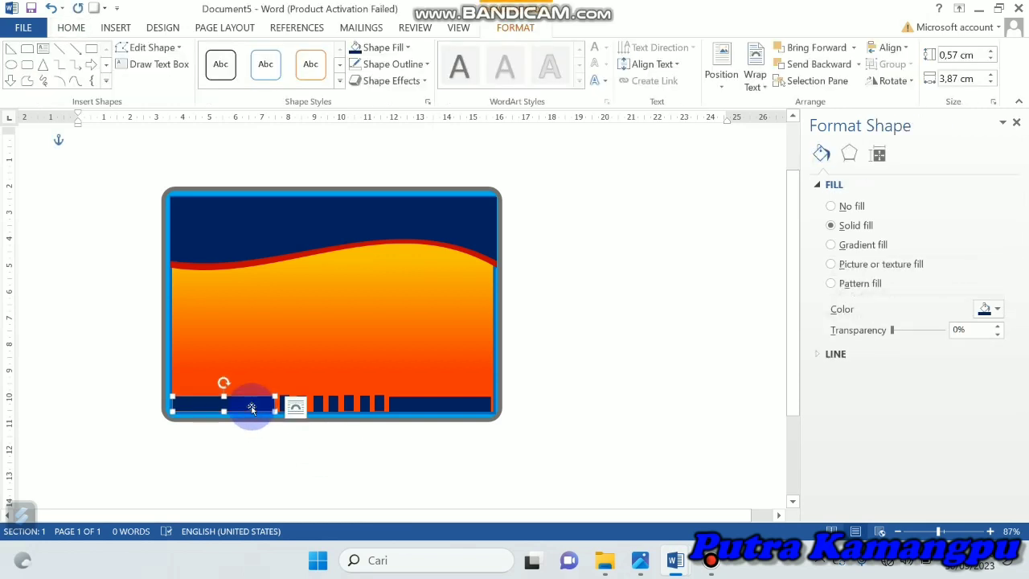
left_click(346, 446)
left_click(232, 406)
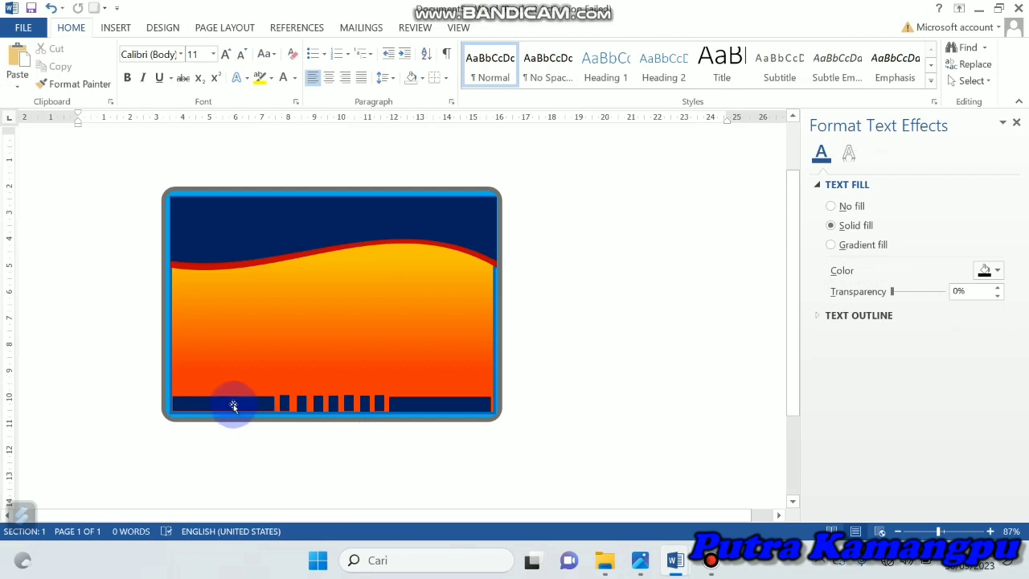
left_click(281, 457)
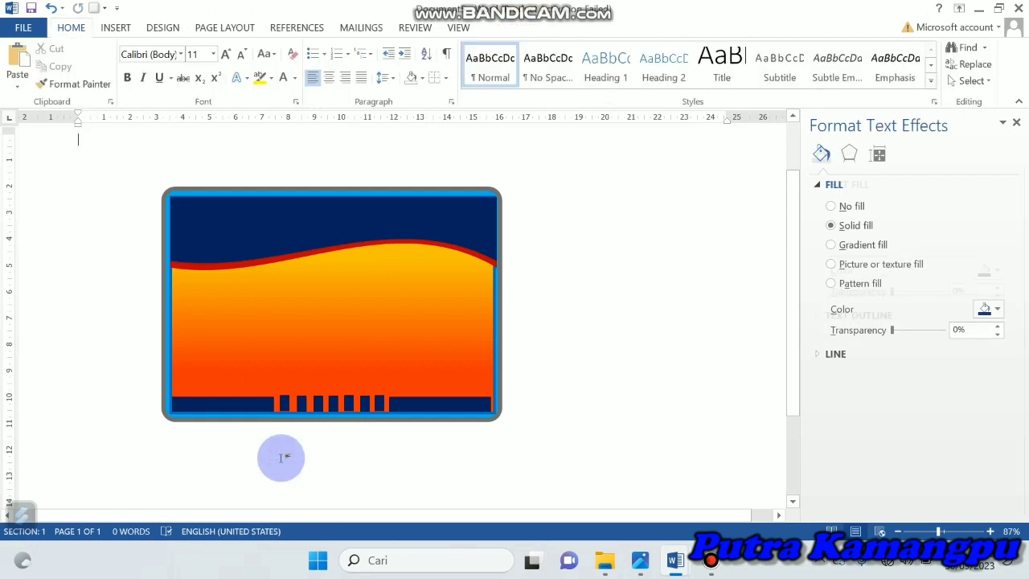
left_click(440, 403)
left_click_drag(439, 404, 441, 405)
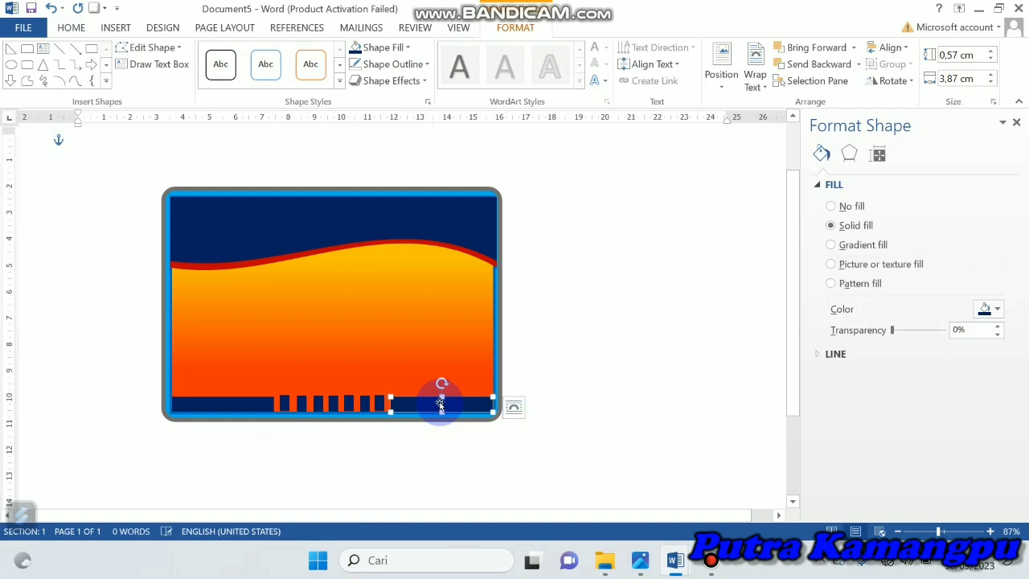
left_click(563, 416)
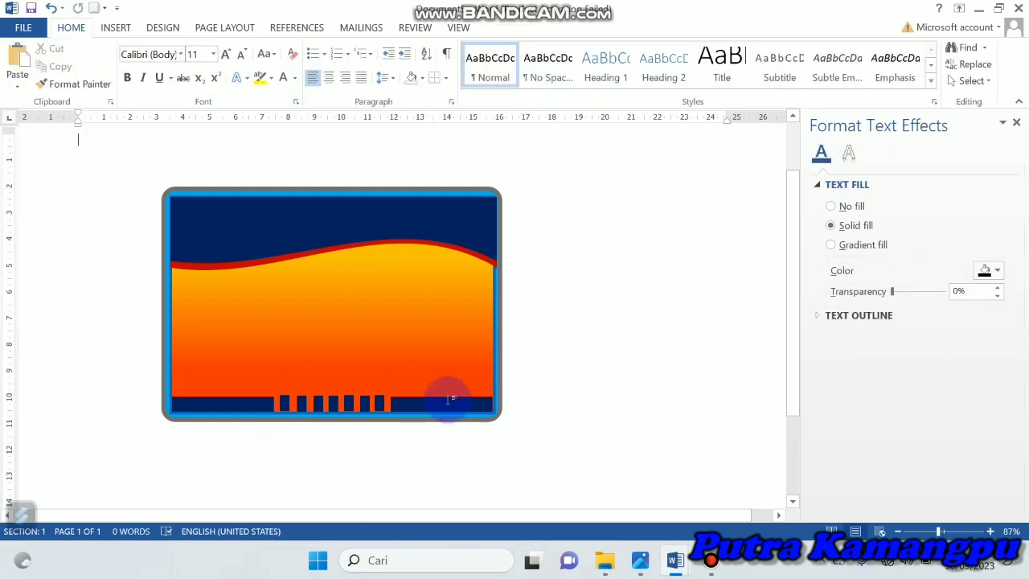
left_click(445, 400)
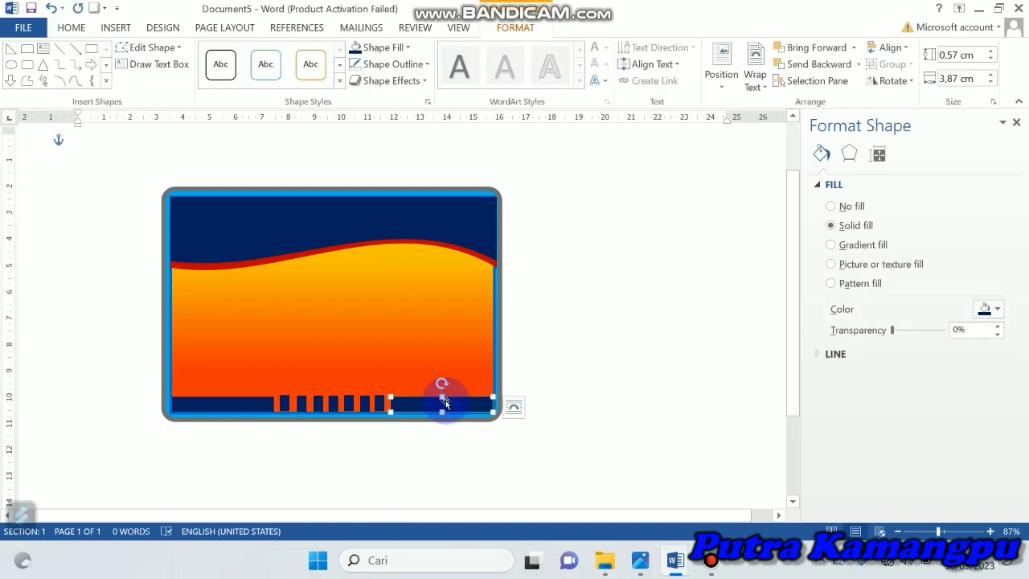
left_click(390, 431)
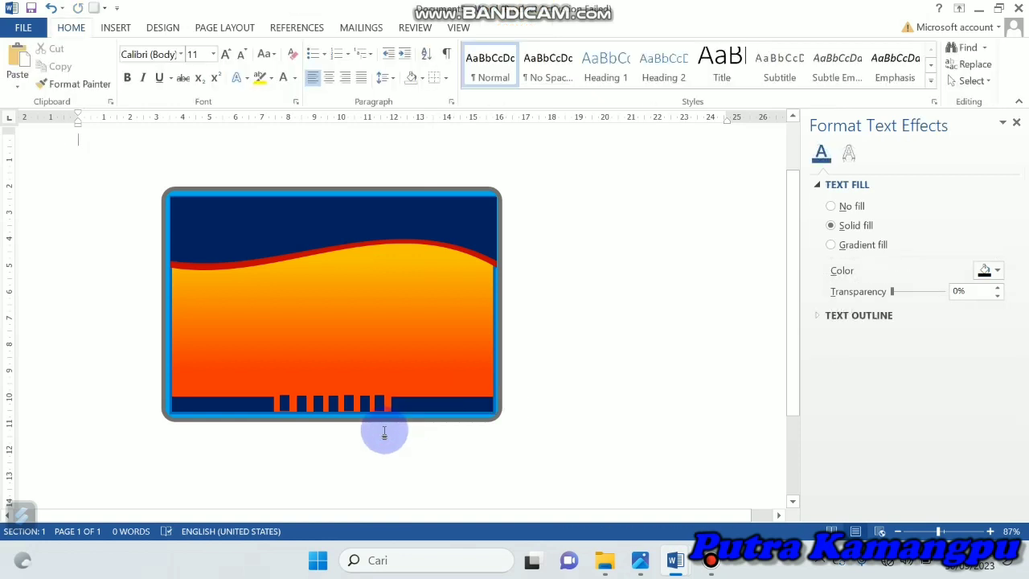
- Select both bottom bars and all the stripes between them, then Align Top
left_click(255, 403)
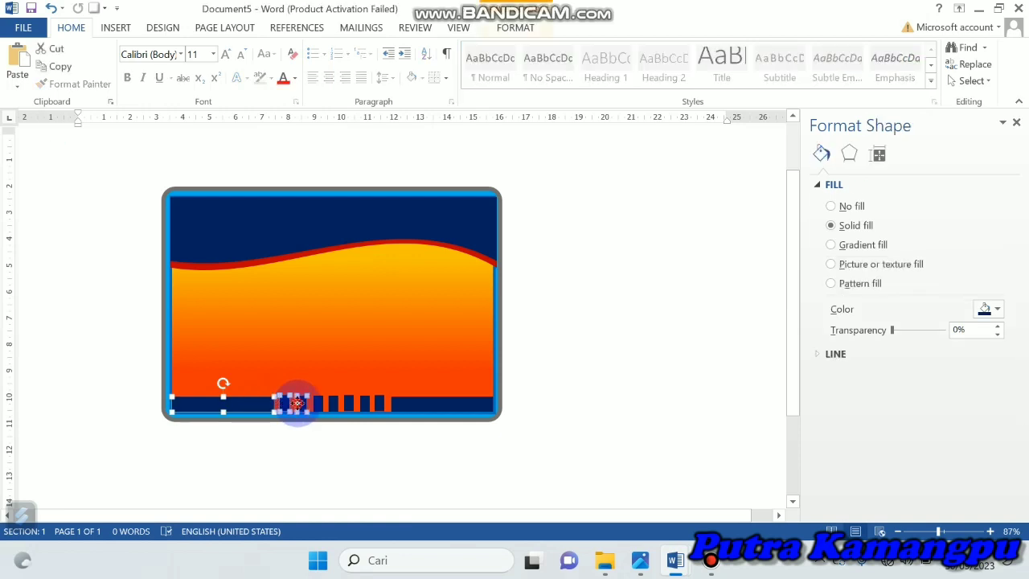
left_click(304, 406, "shift")
left_click(320, 405, "shift")
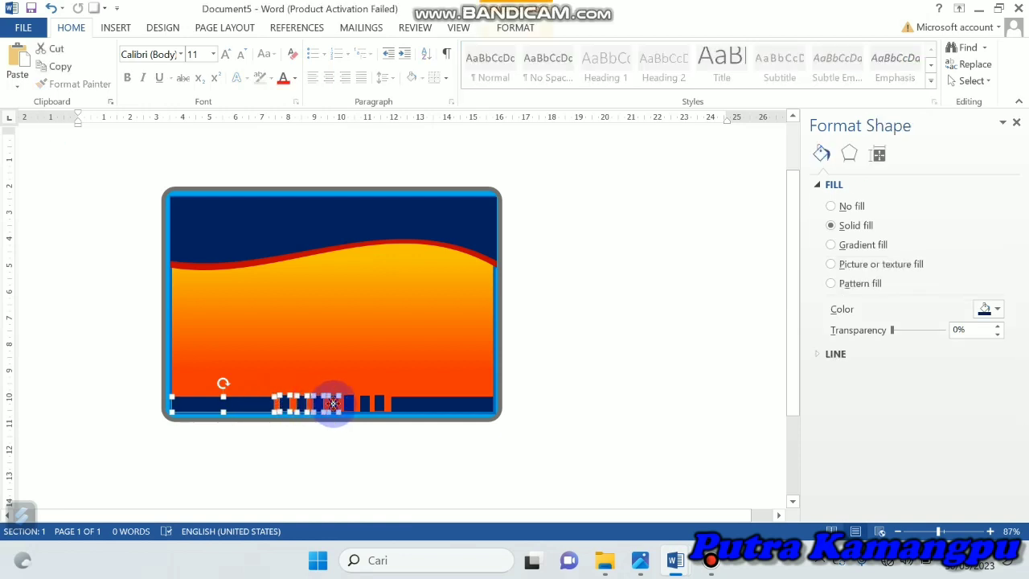
left_click(344, 406, "shift")
left_click(359, 406, "shift")
left_click(366, 406, "shift")
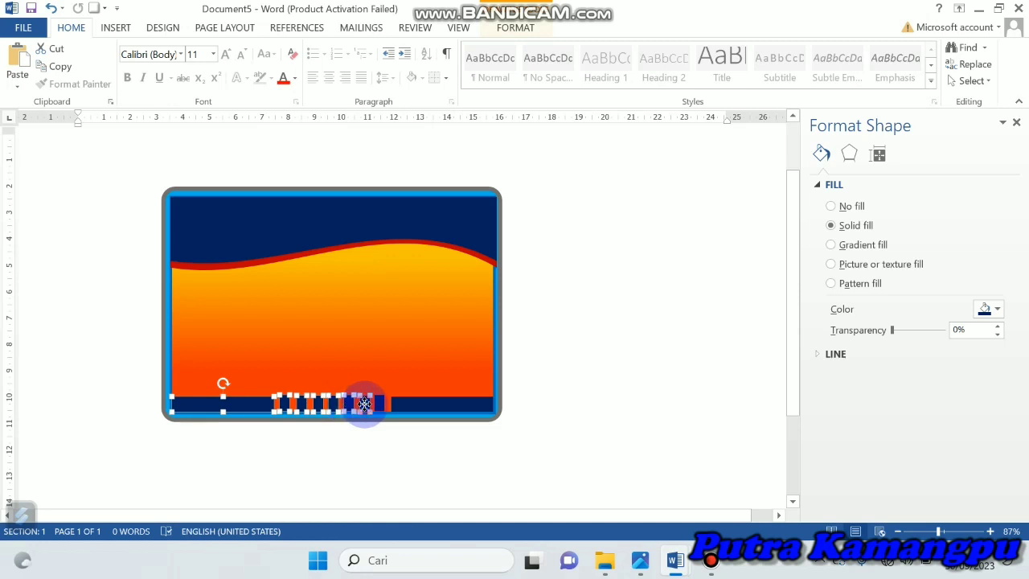
left_click(378, 406, "shift")
left_click(403, 407, "shift")
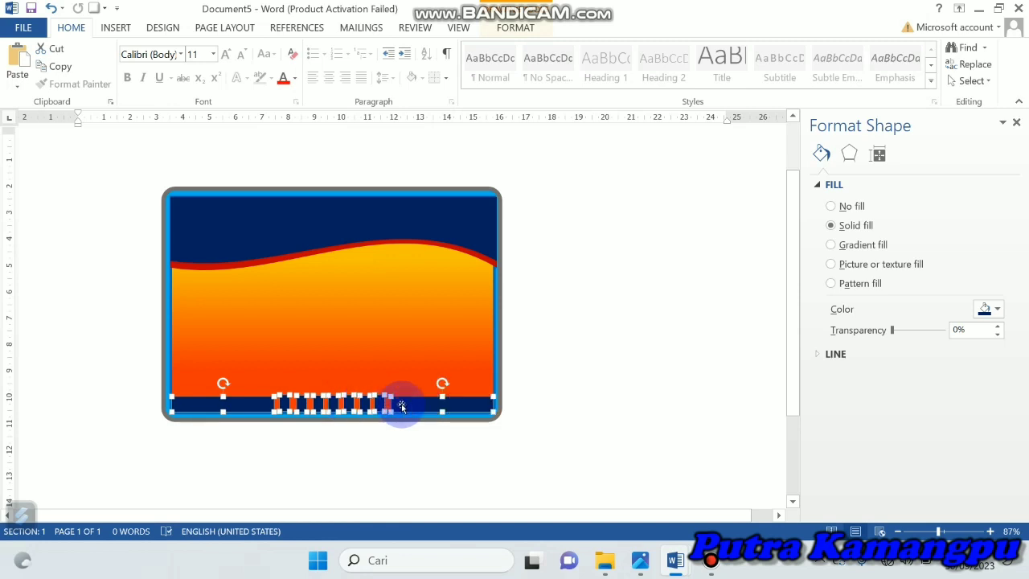
left_click(512, 29)
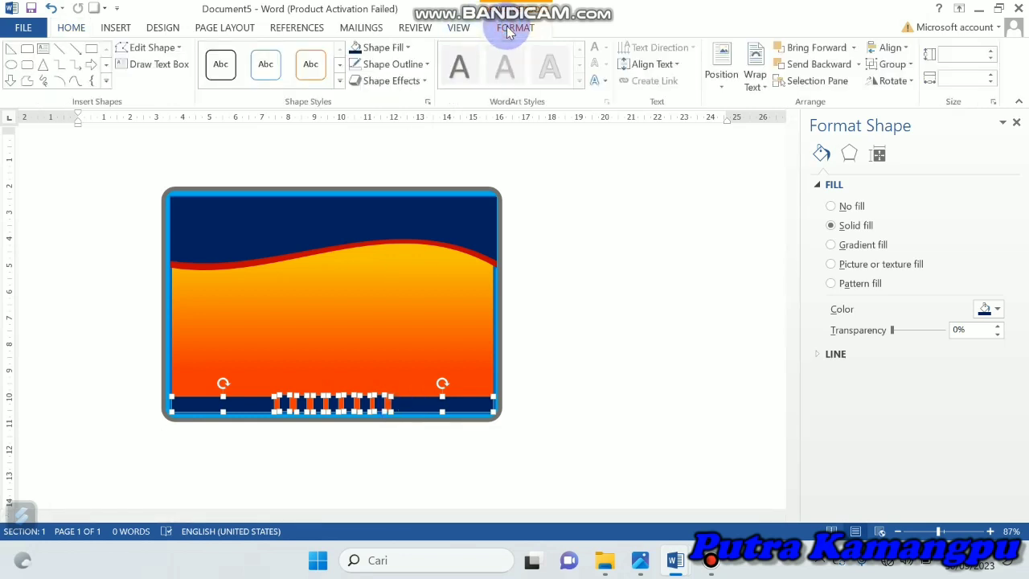
left_click(905, 50)
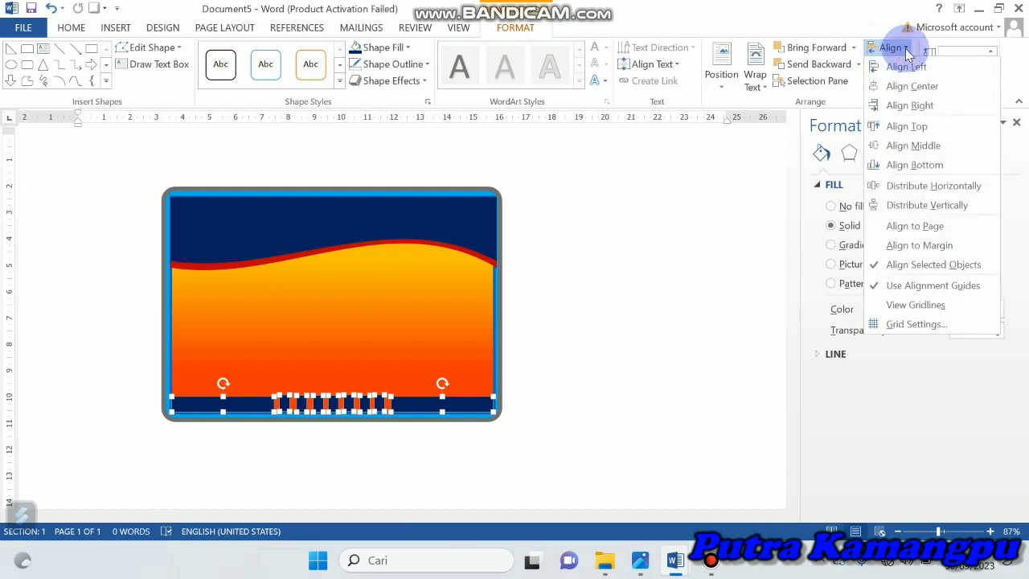
left_click(915, 134)
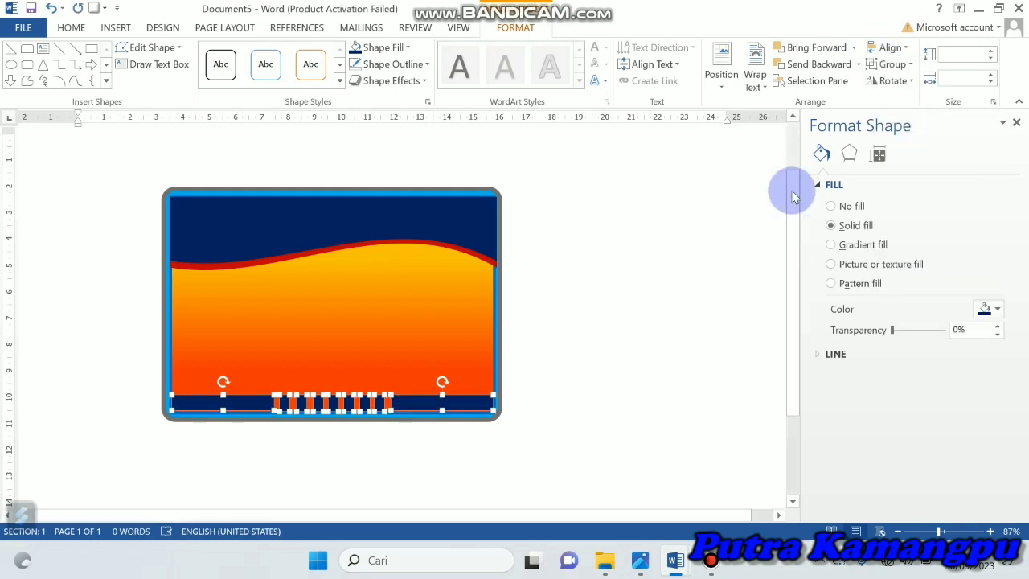
left_click(544, 393)
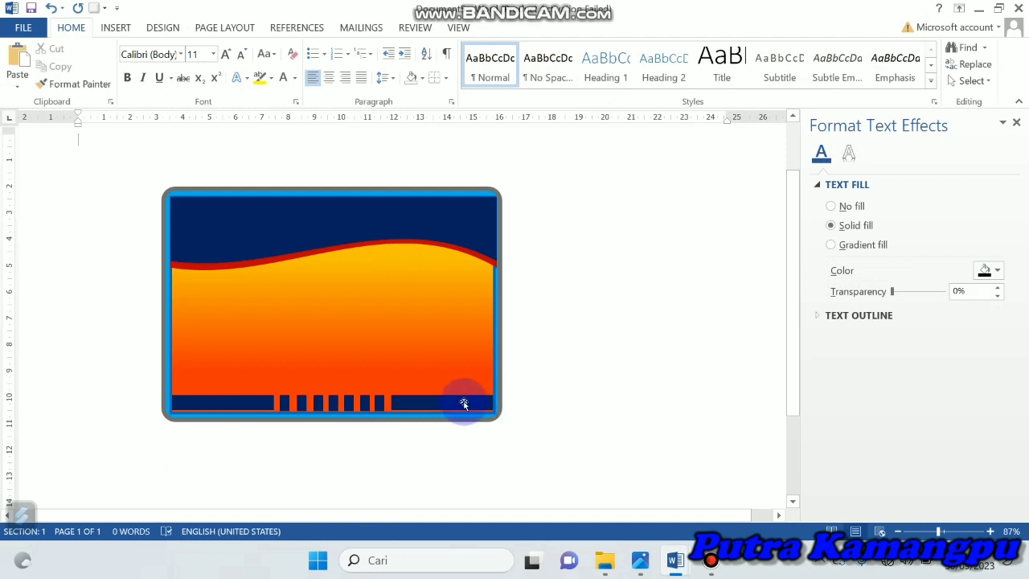
left_click(464, 403)
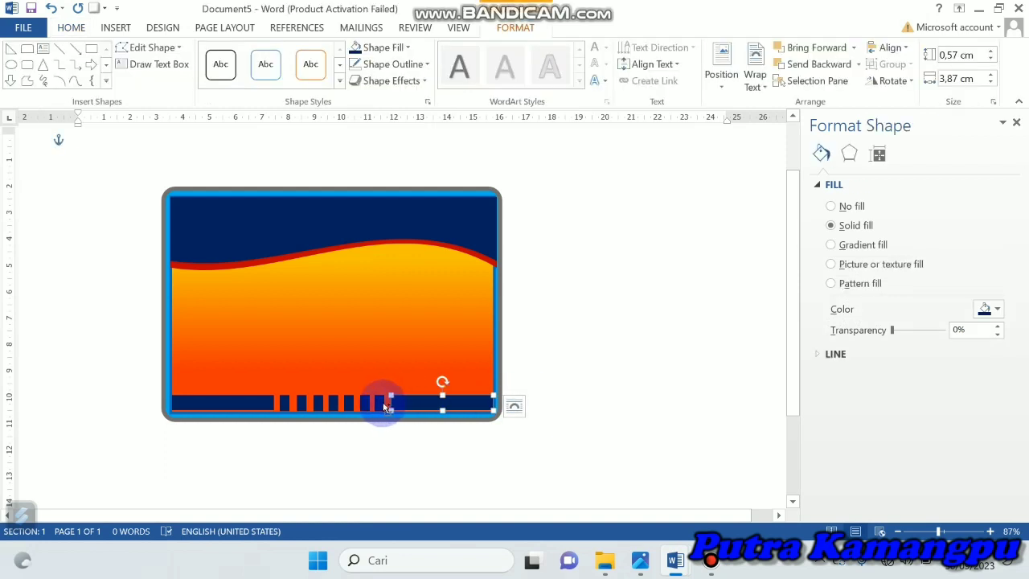
left_click(383, 405, "shift")
left_click(364, 405, "shift")
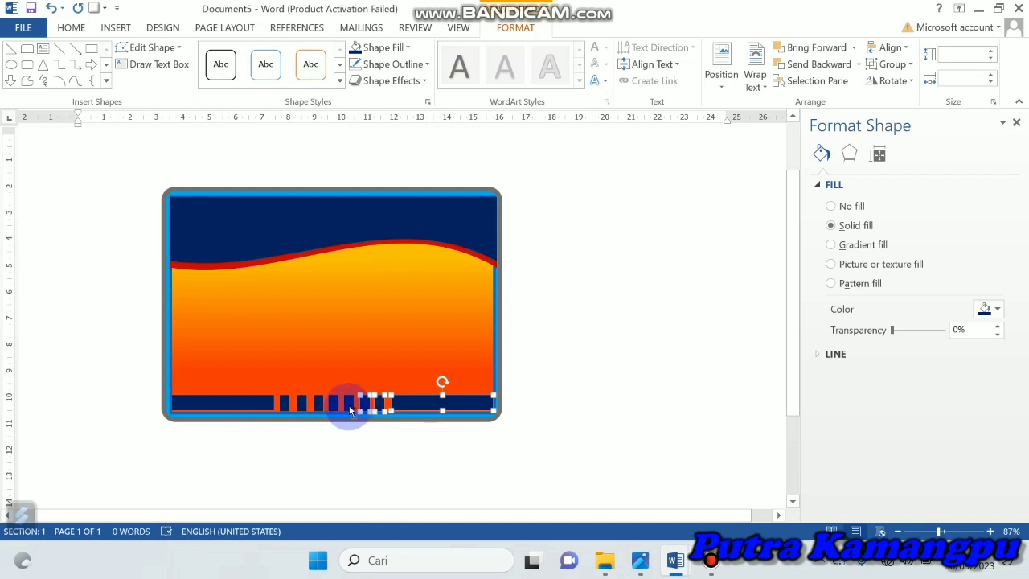
left_click_drag(349, 410, 330, 406)
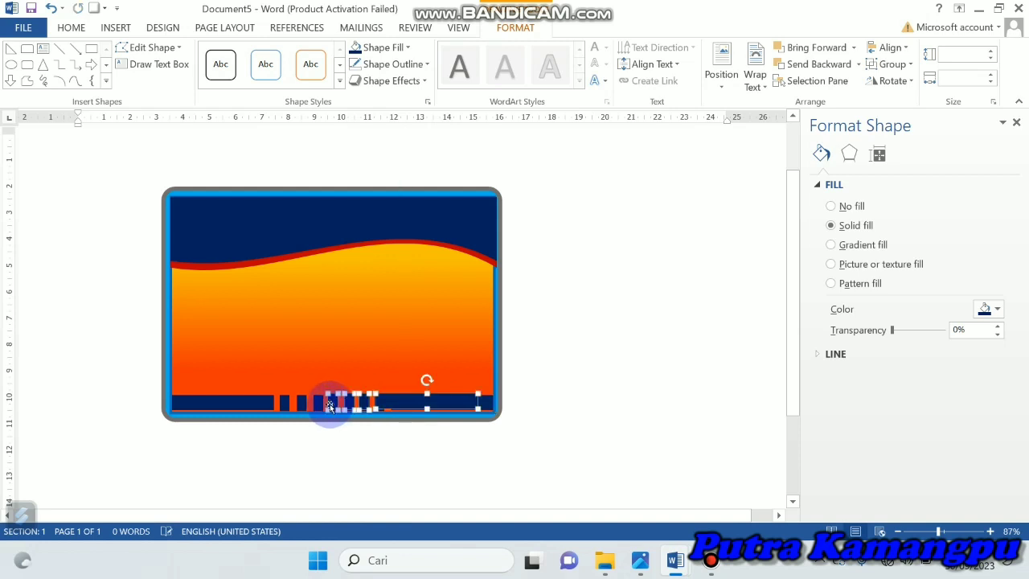
key("Escape")
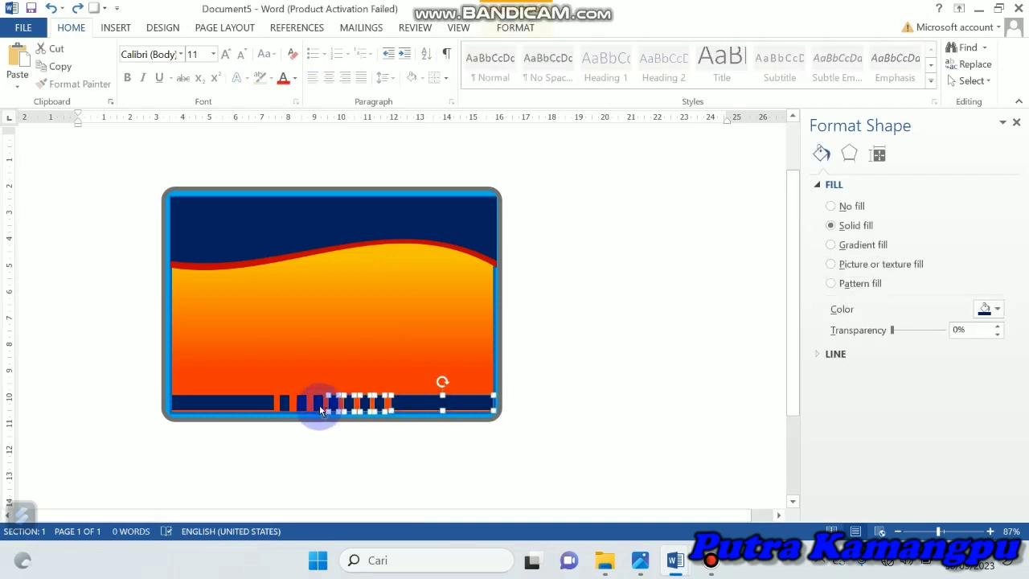
left_click(316, 404, "shift")
left_click(289, 405, "shift")
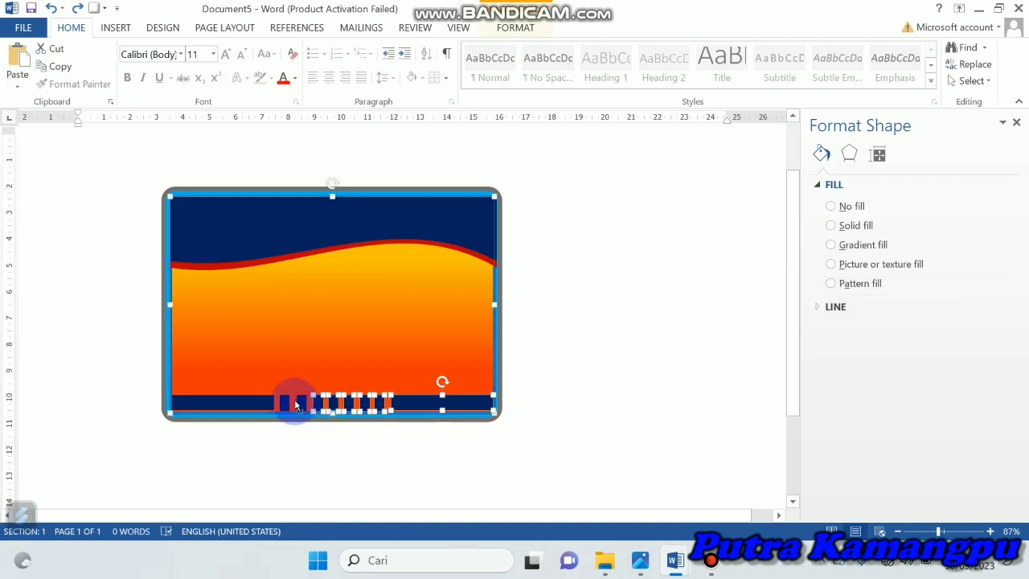
left_click(276, 404, "shift")
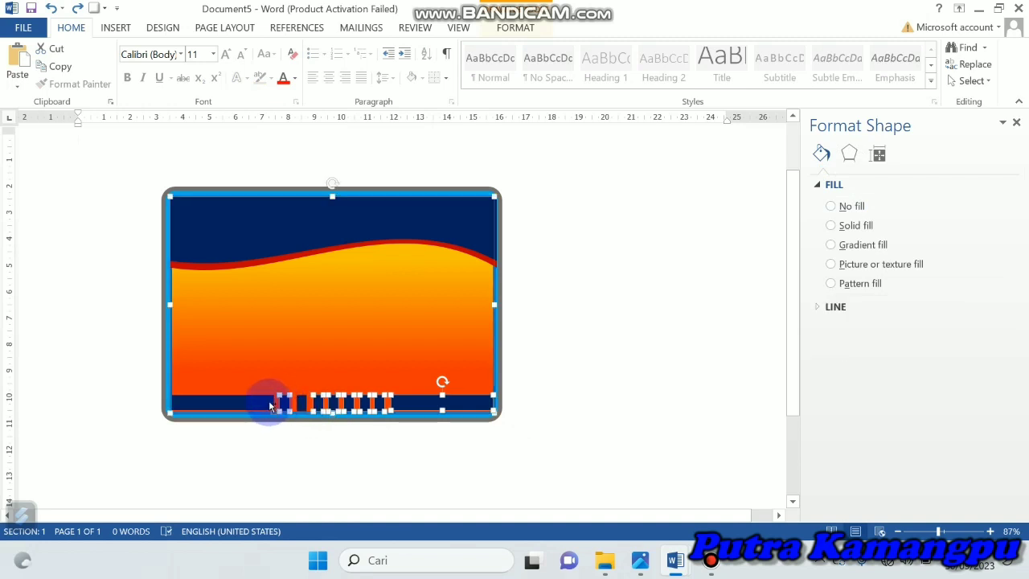
left_click(271, 402, "shift")
left_click(620, 292)
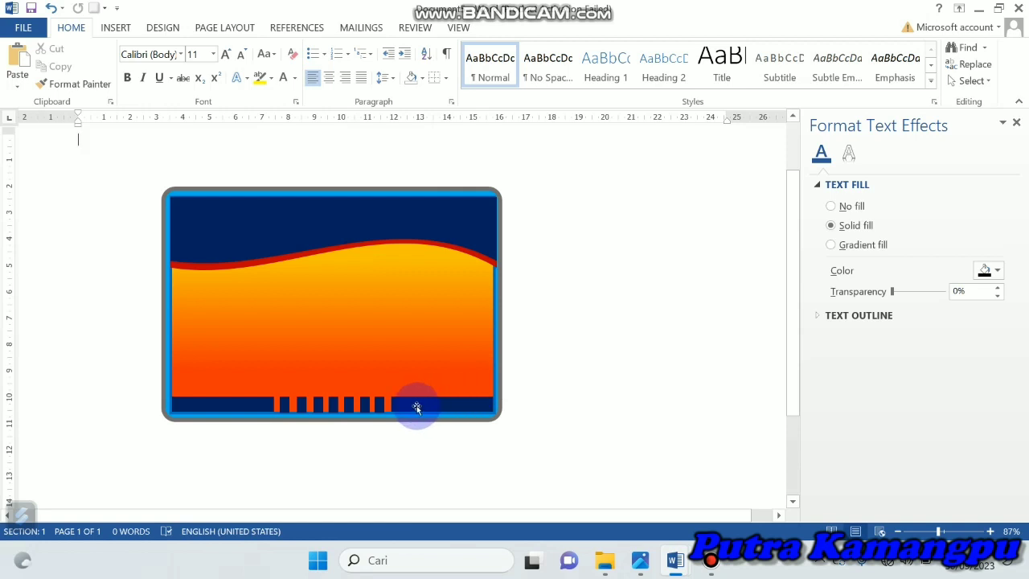
left_click(260, 403)
left_click(261, 403)
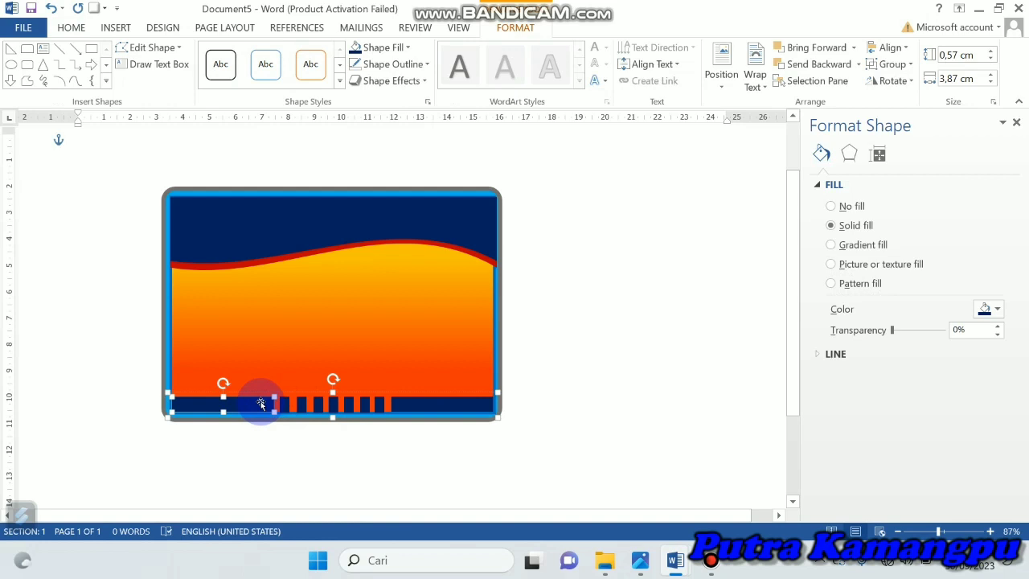
left_click(391, 313)
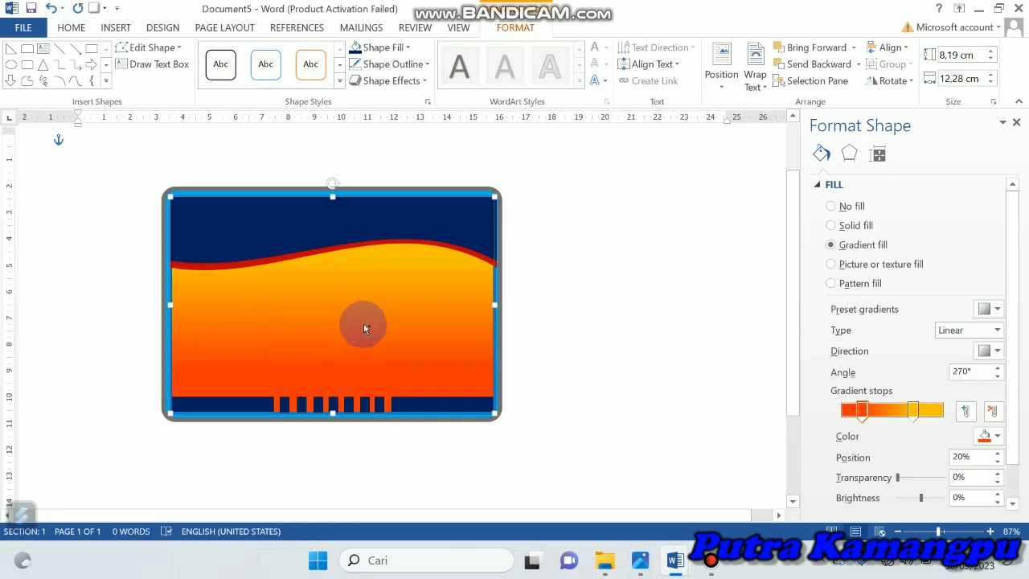
- Duplicate the orange gradient shape and shrink the copy to a 2.62 × 2.13 cm box on the left
key("ctrl+v")
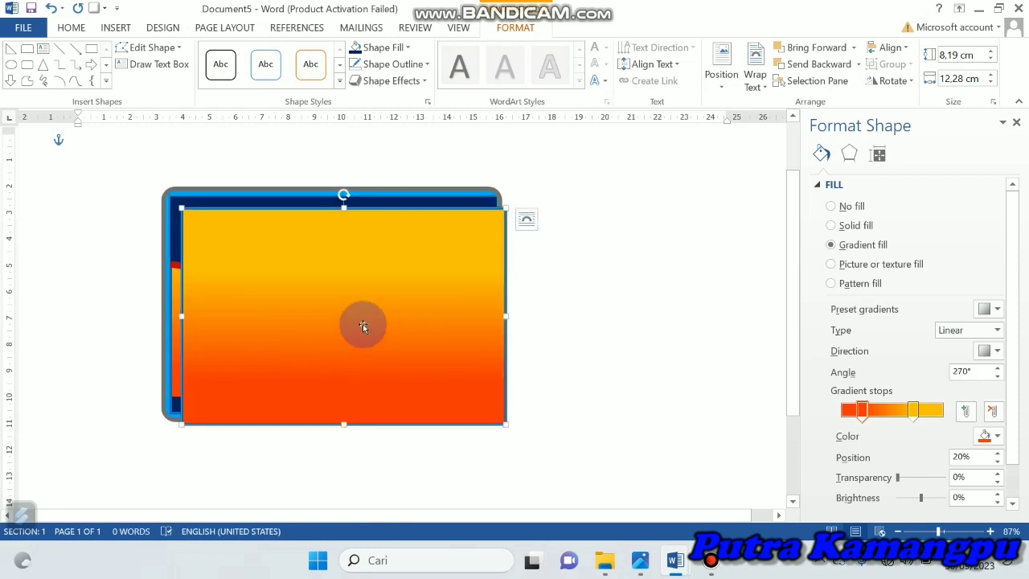
left_click_drag(506, 316, 313, 316)
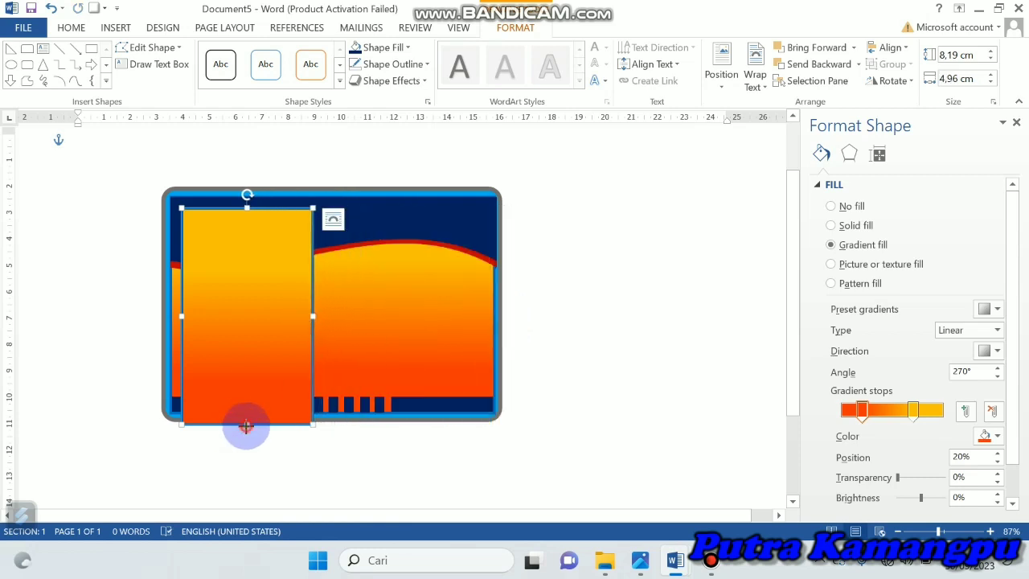
left_click_drag(246, 425, 246, 363)
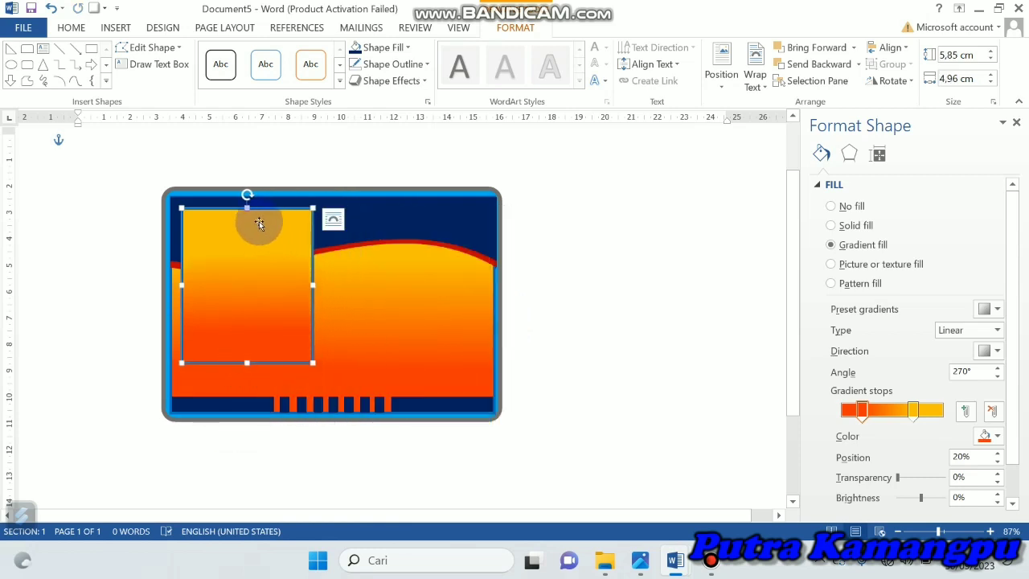
mouse_move(247, 208)
left_mouse_down()
mouse_move(284, 212)
mouse_move(244, 292)
left_mouse_up()
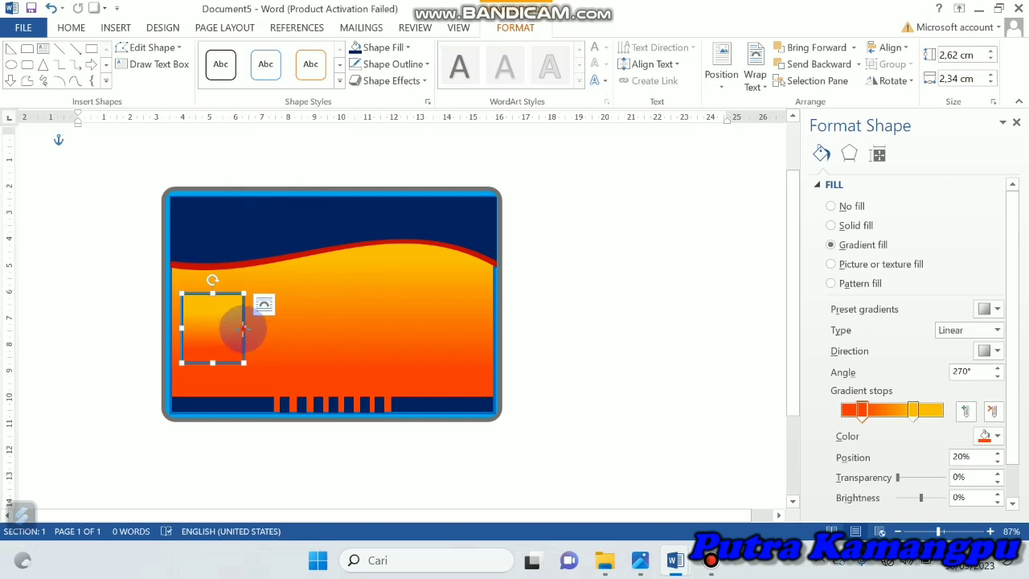
left_click_drag(243, 328, 237, 328)
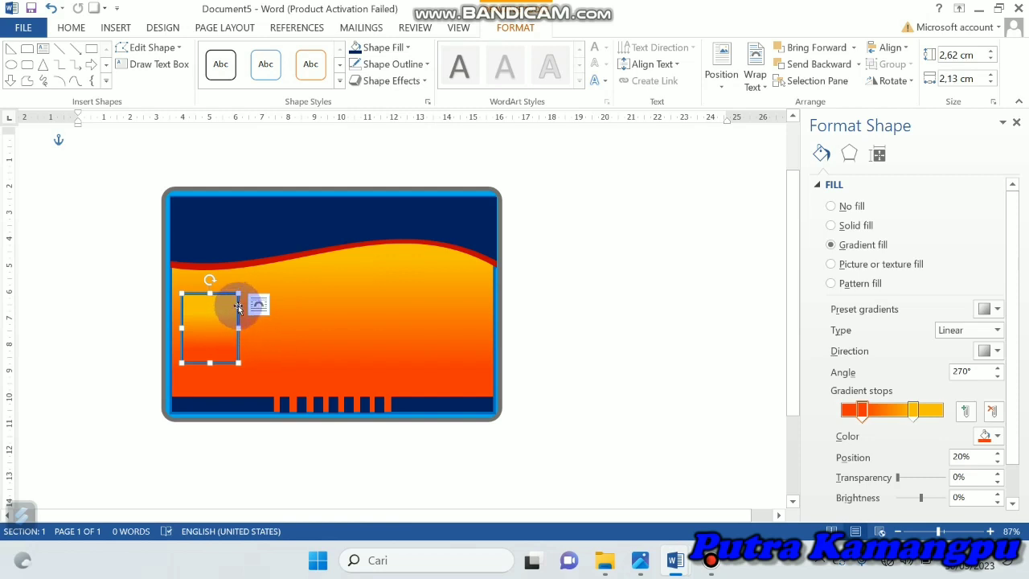
- Give the photo box a white outline, fill it with Screenshot (17), and narrow it to 1,95 cm
left_click(426, 64)
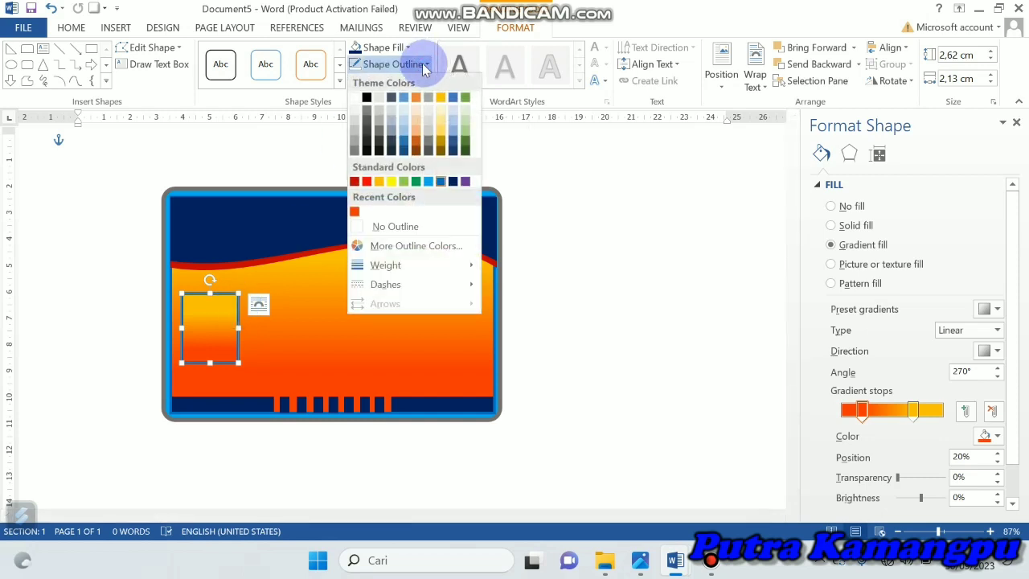
left_click(354, 98)
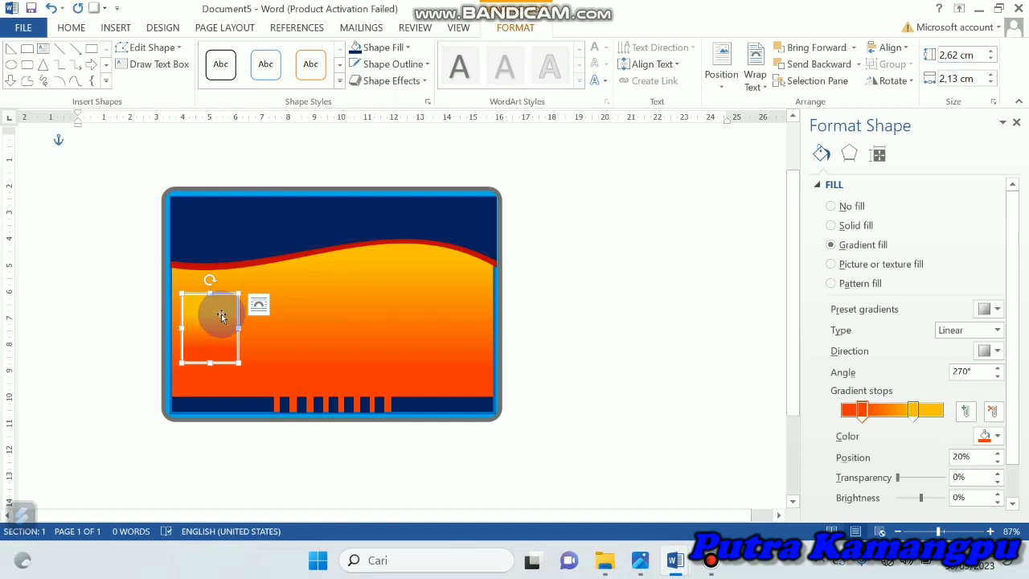
left_click(409, 49)
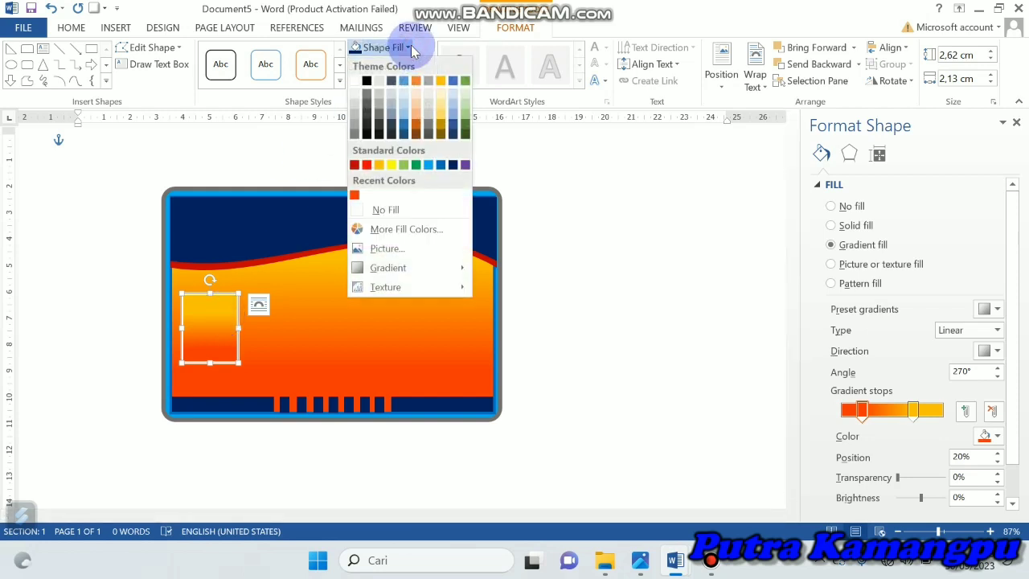
left_click(389, 248)
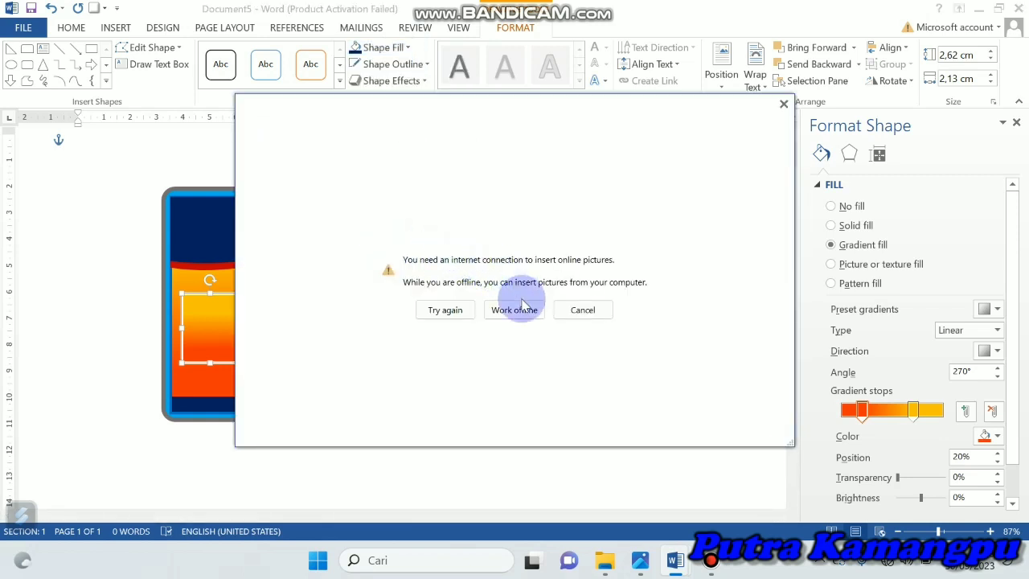
left_click(522, 315)
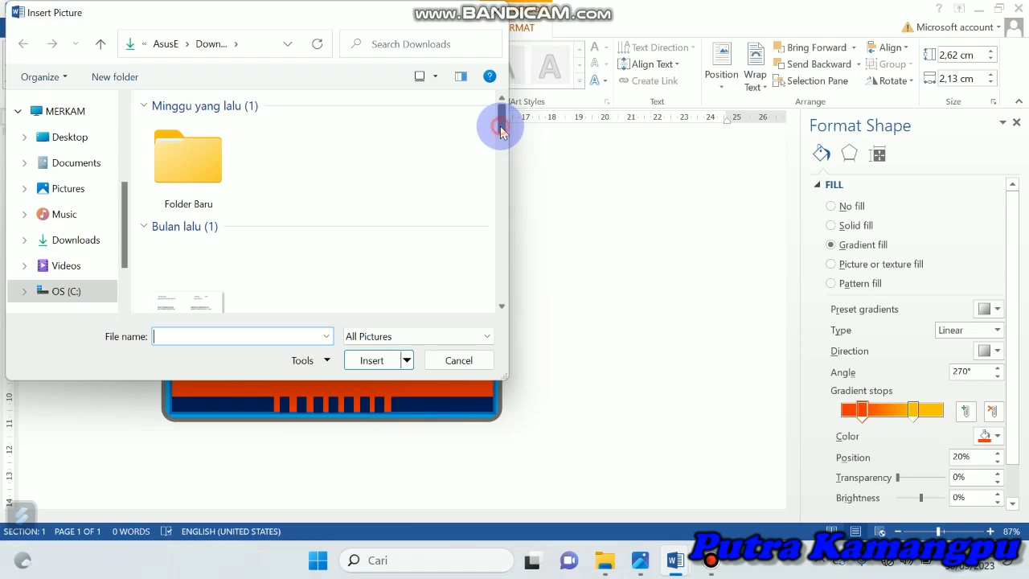
left_click_drag(500, 131, 502, 250)
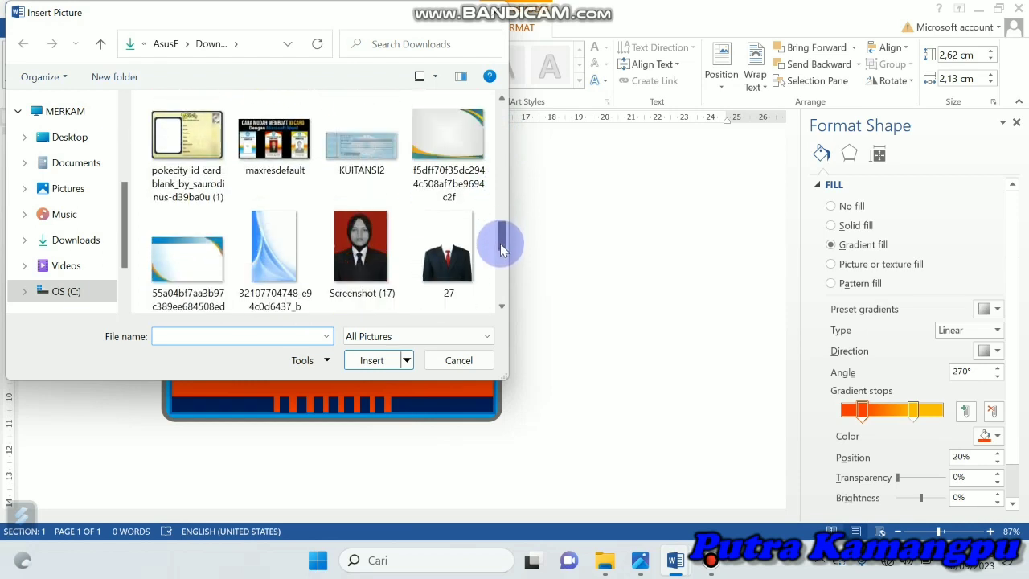
left_click(362, 245)
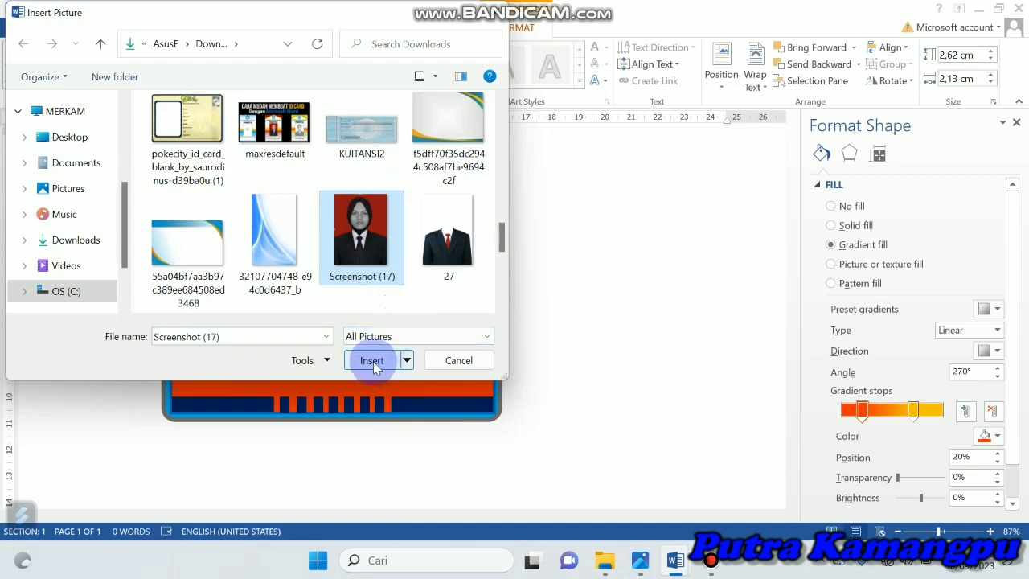
left_click(372, 362)
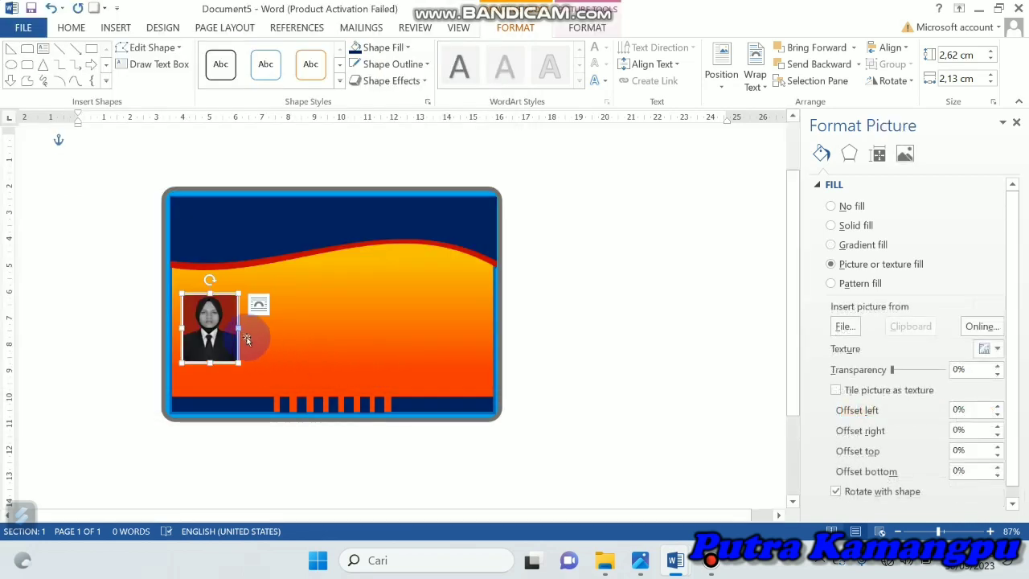
left_click_drag(238, 327, 232, 327)
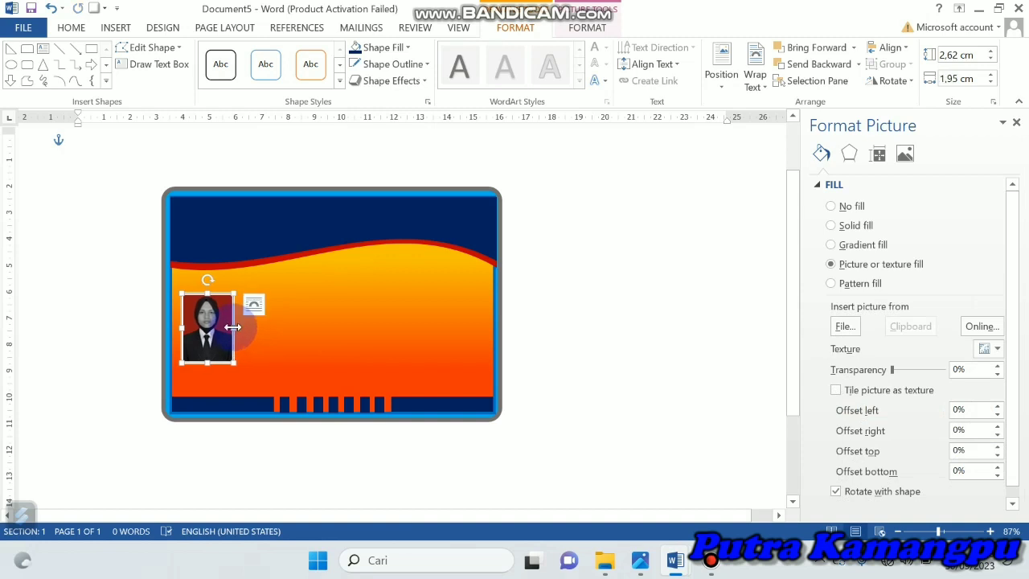
left_click(400, 324)
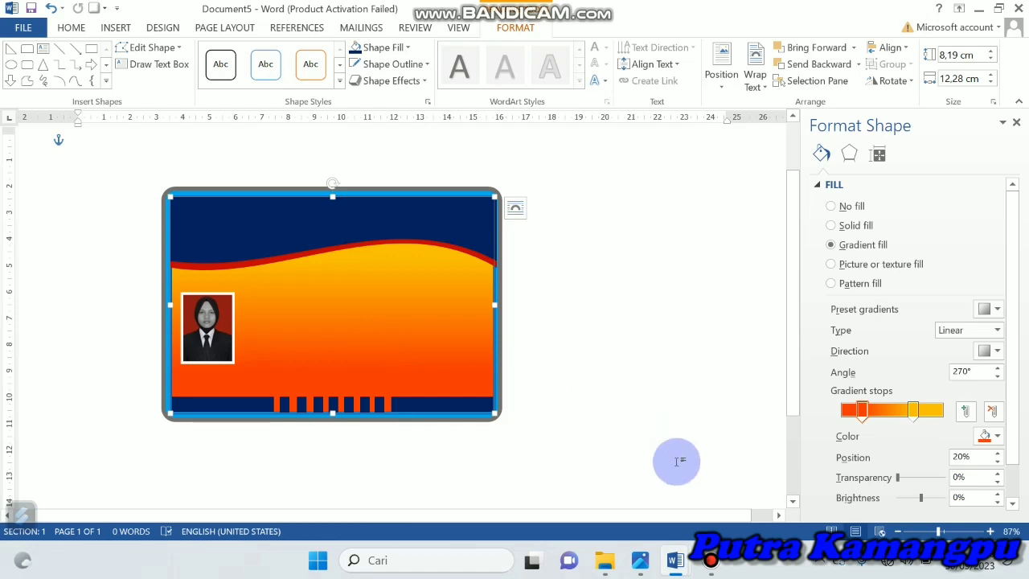
mouse_move(675, 567)
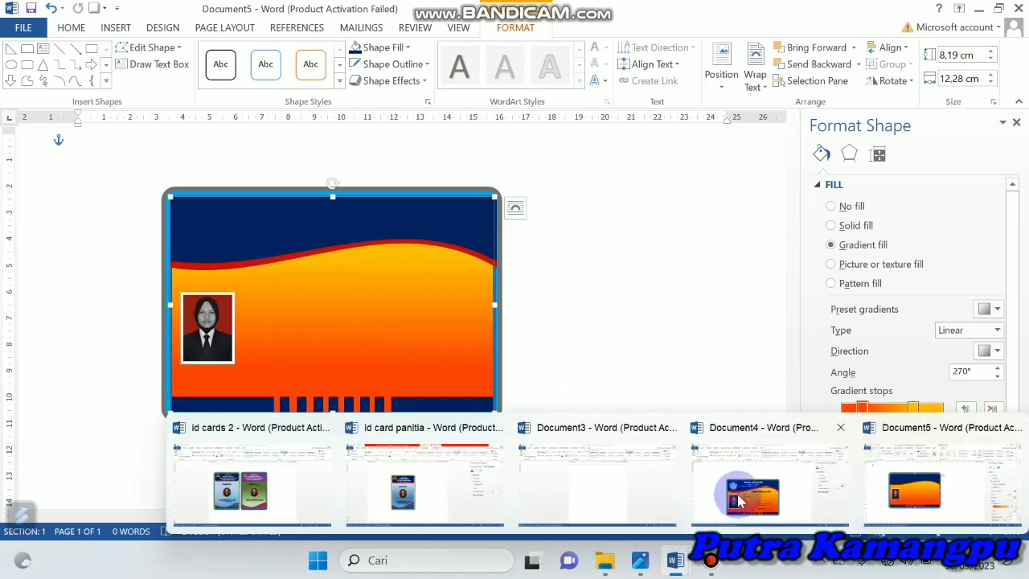
- Copy the data-field text box from the Document4 card and paste it into Document5
left_click(733, 502)
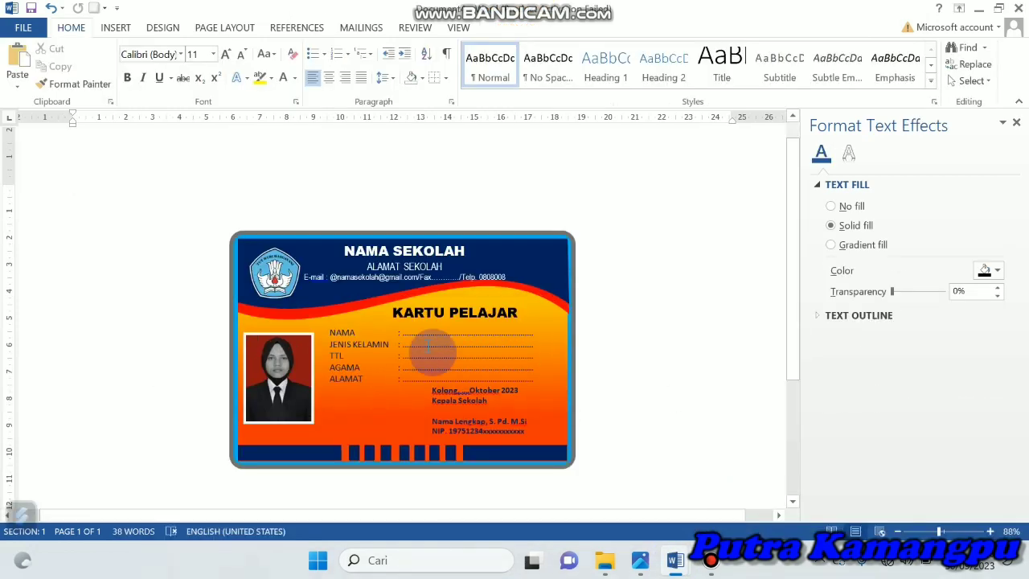
left_click(387, 325)
left_click(363, 341)
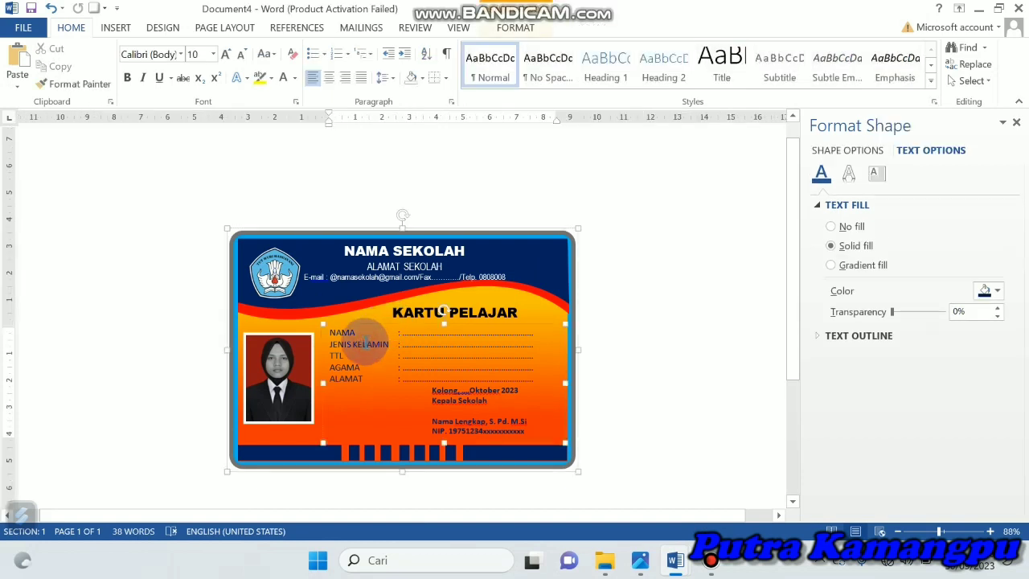
left_click(330, 330)
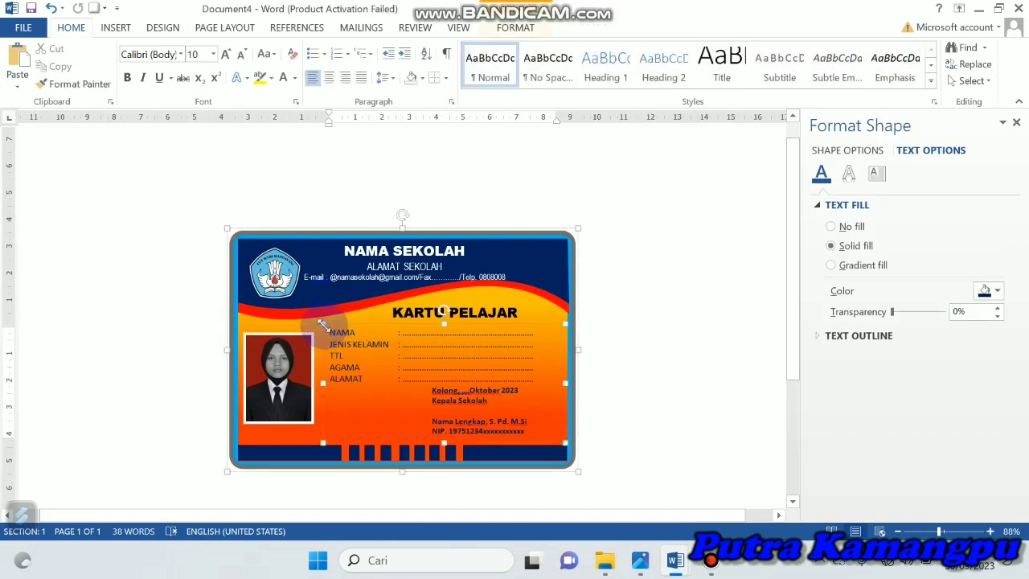
left_click(334, 324)
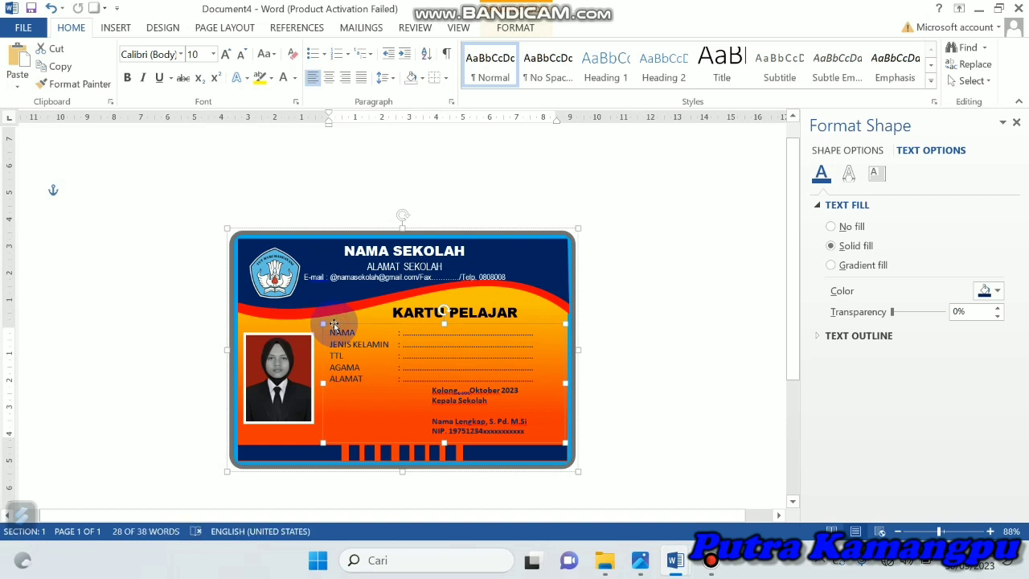
double_click(334, 325)
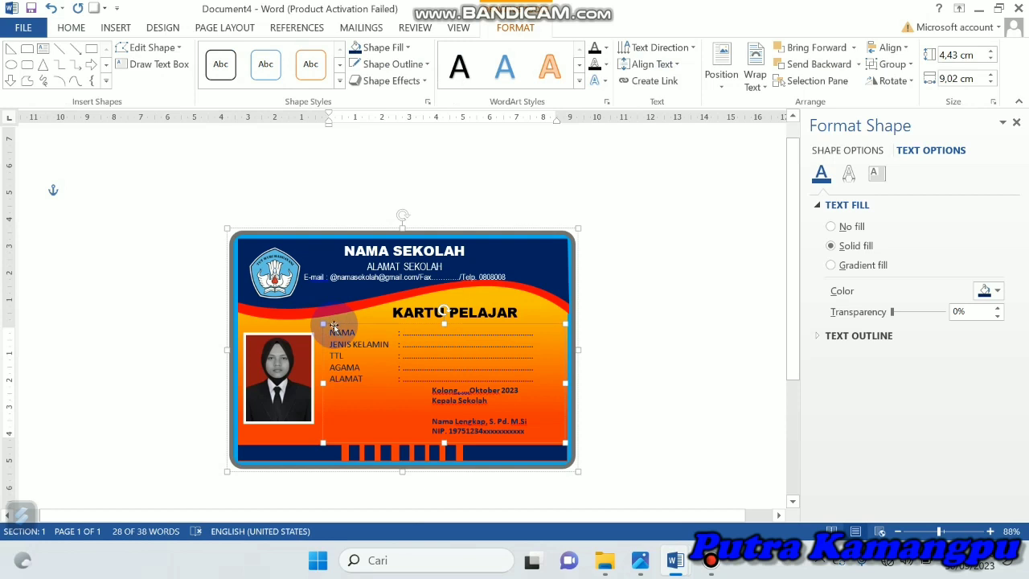
mouse_move(673, 558)
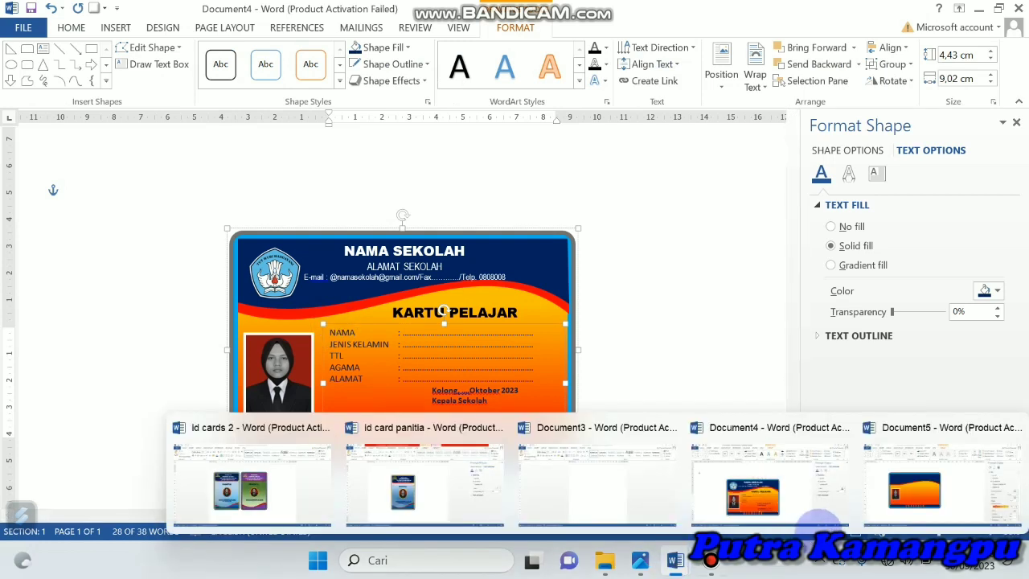
left_click(914, 490)
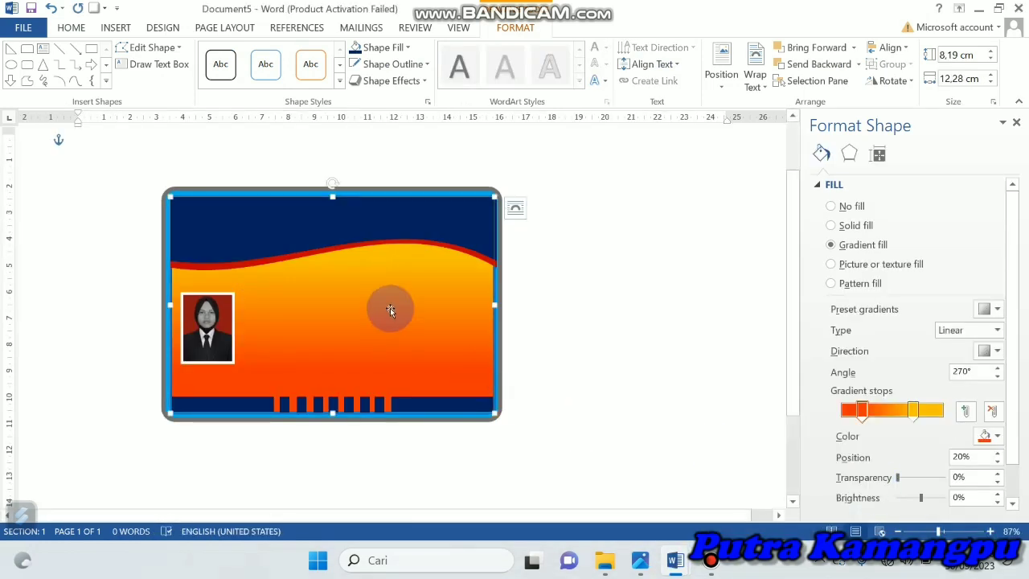
key("ctrl+v")
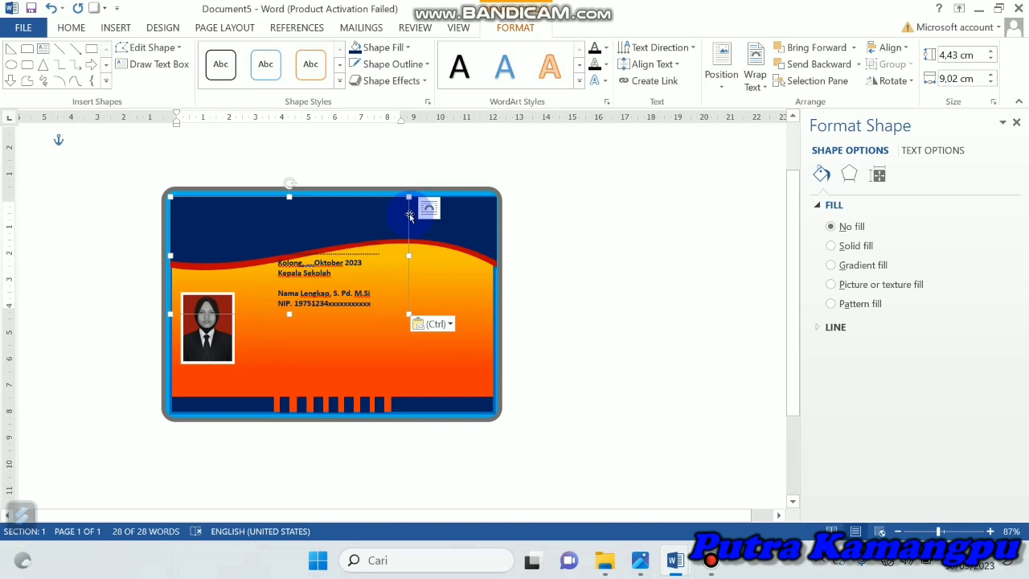
- Drag the pasted NAMA–ALAMAT text box onto the orange body beside the portrait
mouse_move(410, 215)
left_mouse_down()
mouse_move(423, 265)
mouse_move(492, 300)
left_mouse_up()
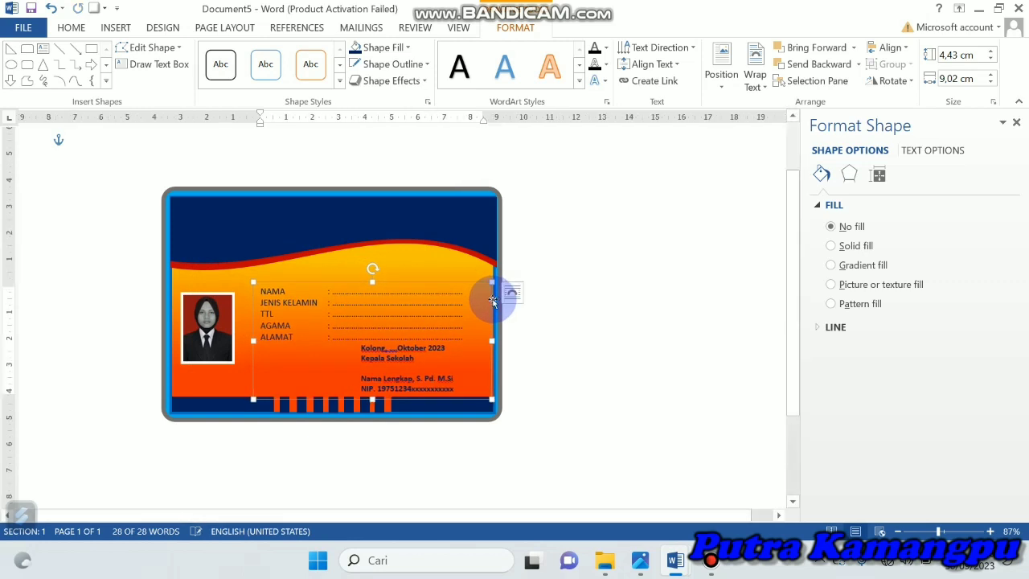
- Copy the KARTU PELAJAR title from Document4 and place it below the wave above the fields
mouse_move(675, 560)
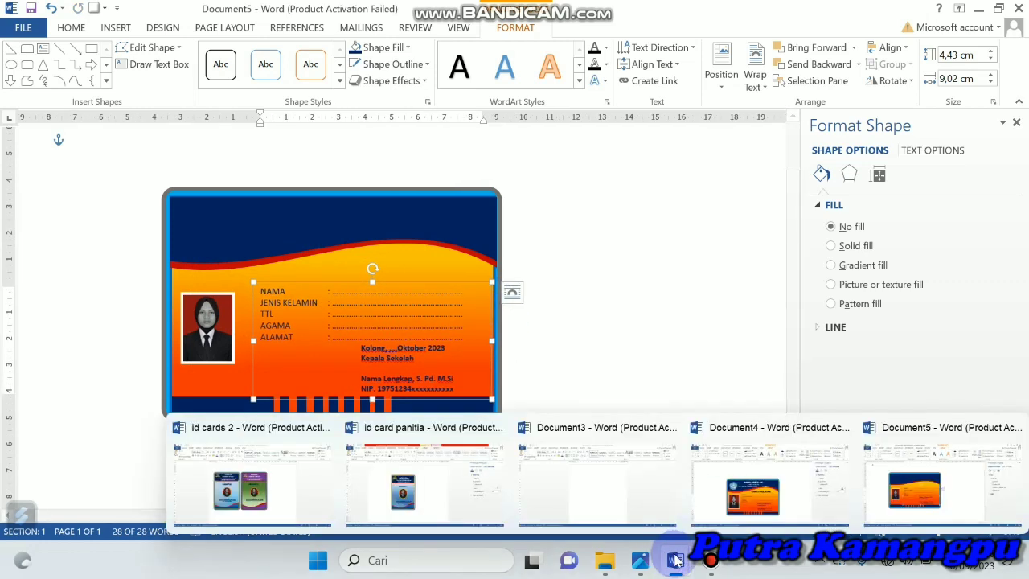
left_click(719, 498)
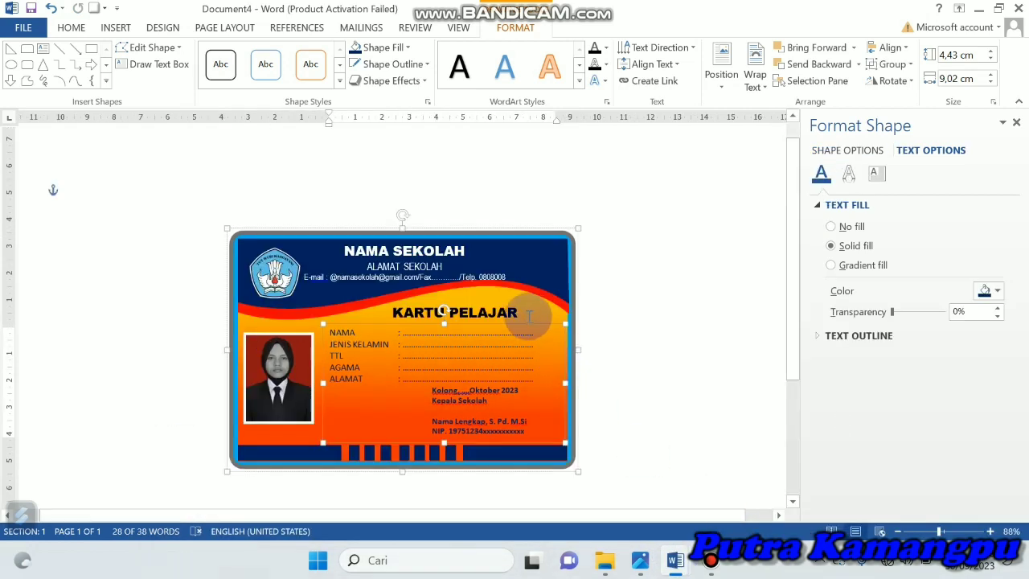
left_click(493, 308)
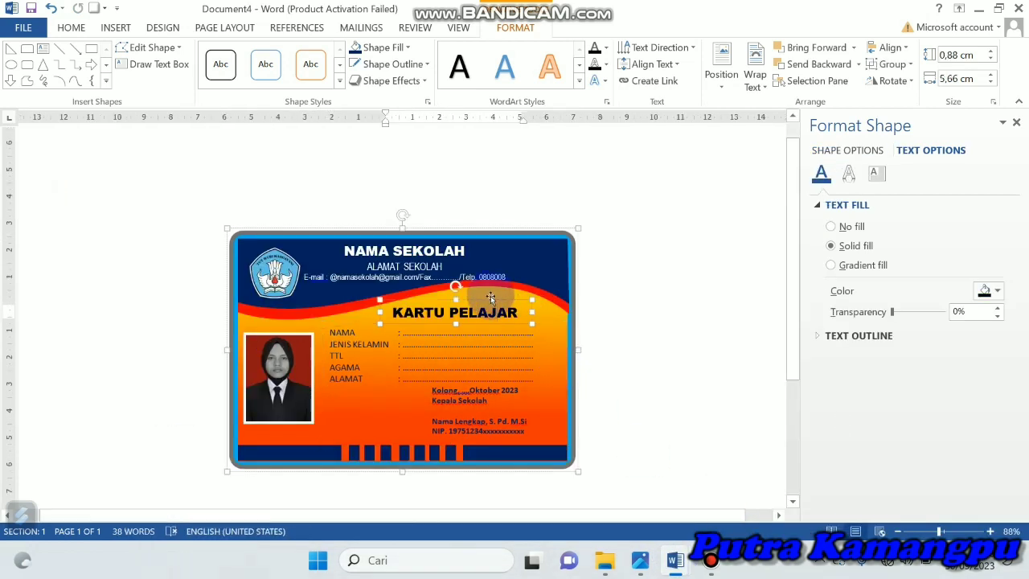
left_click(491, 299)
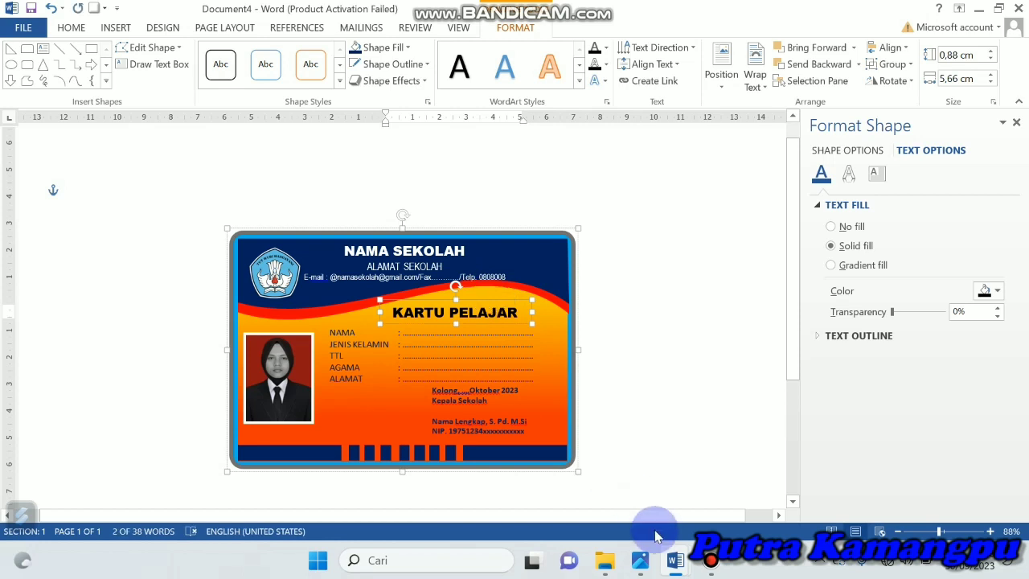
left_click(675, 558)
left_click(908, 487)
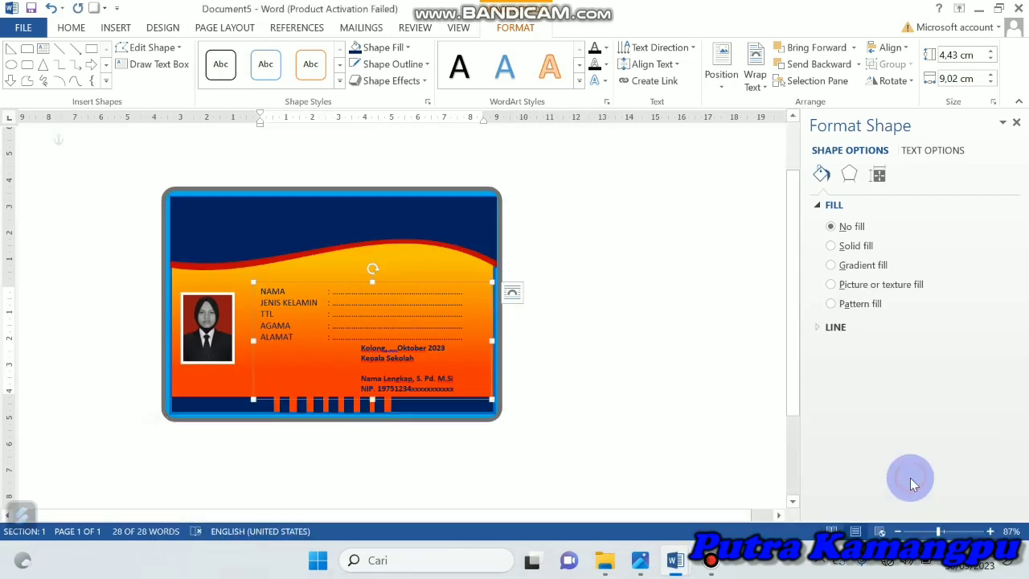
left_click(383, 260)
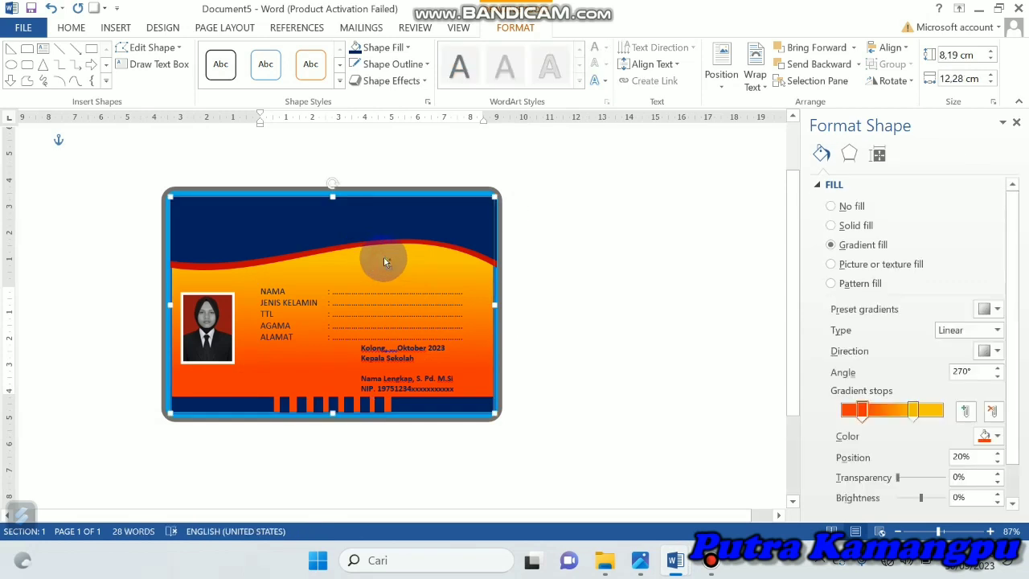
key("ctrl+v")
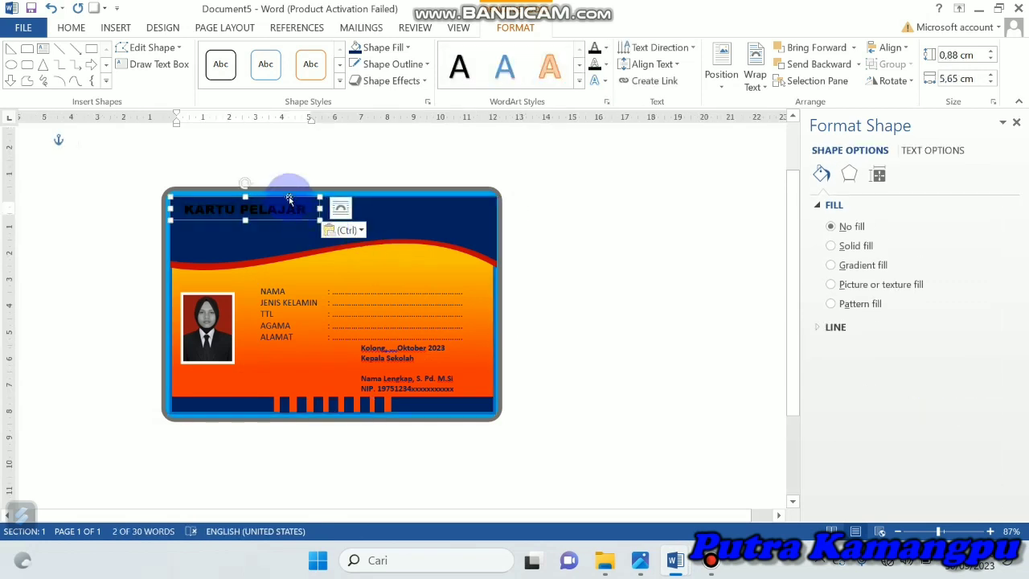
left_click_drag(296, 206, 434, 256)
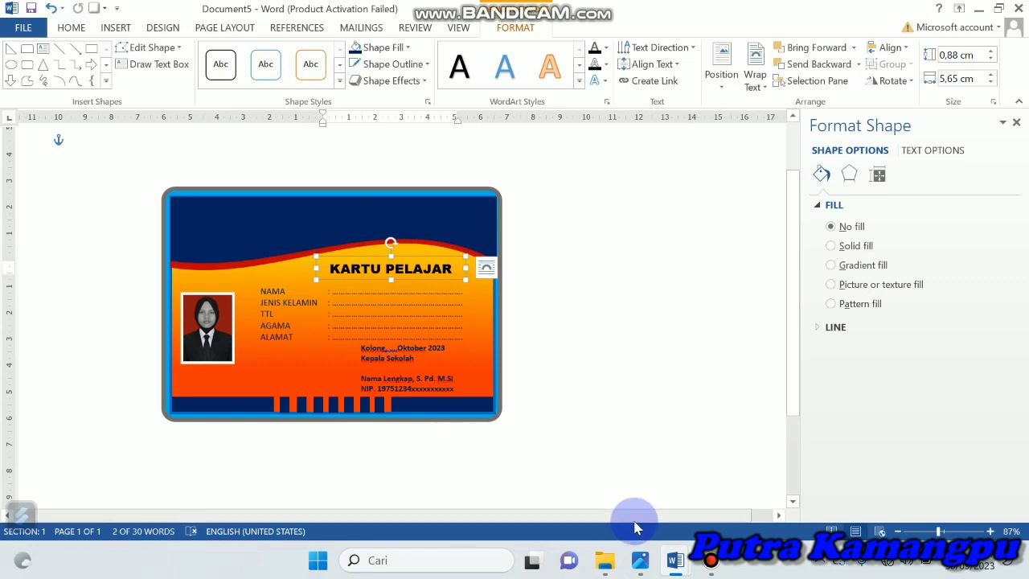
left_click(675, 561)
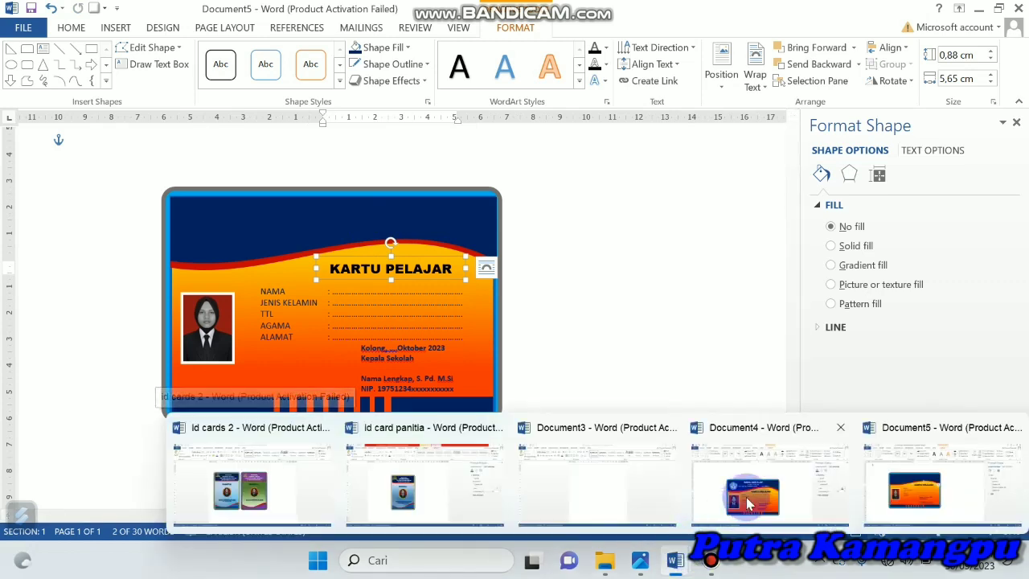
- Copy the school name, address and contact lines from Document4 and paste them into Document5
left_click(751, 494)
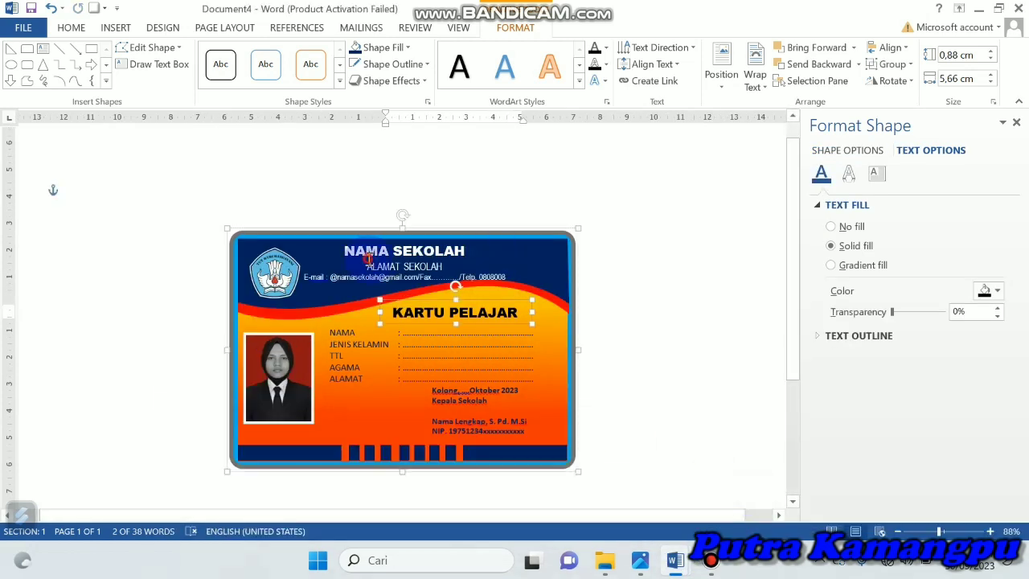
left_click(368, 261)
left_click(342, 252)
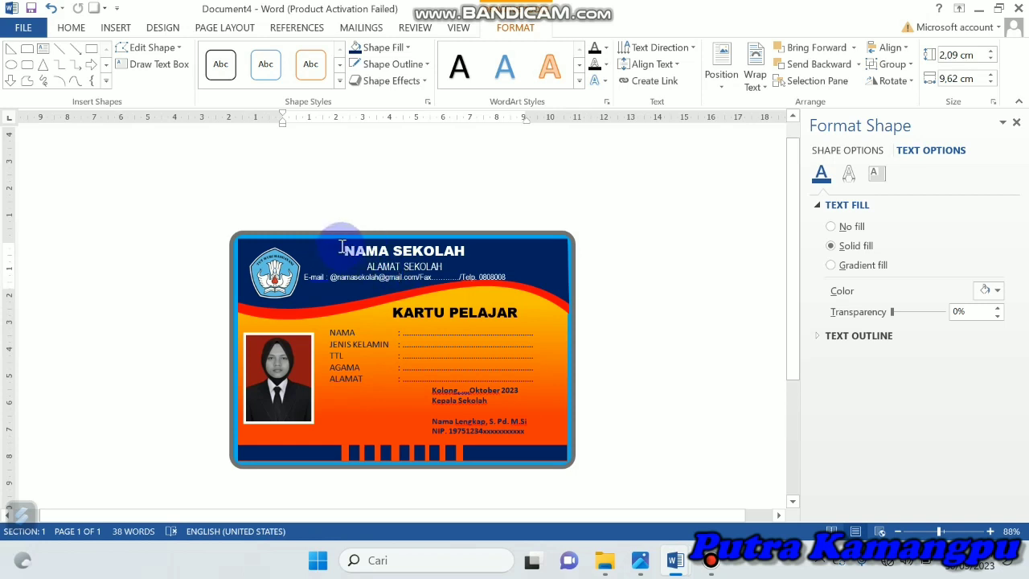
left_click_drag(341, 247, 504, 280)
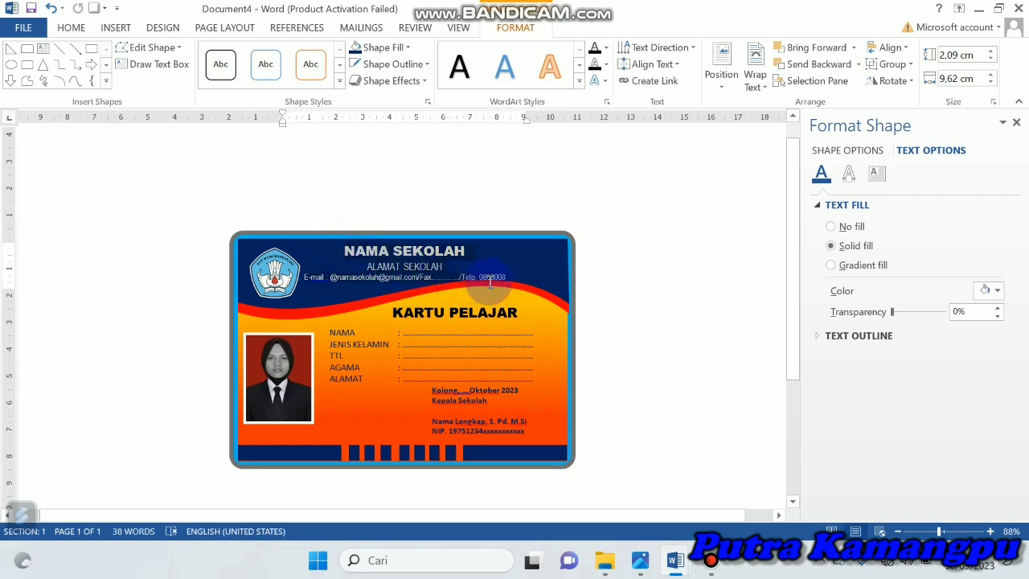
left_click_drag(502, 280, 502, 281)
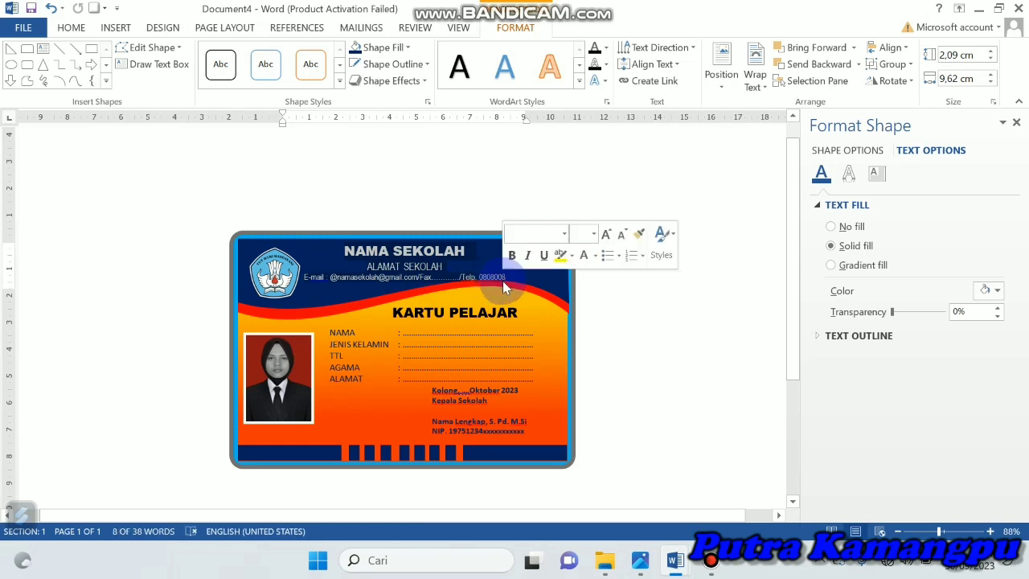
left_click(652, 473)
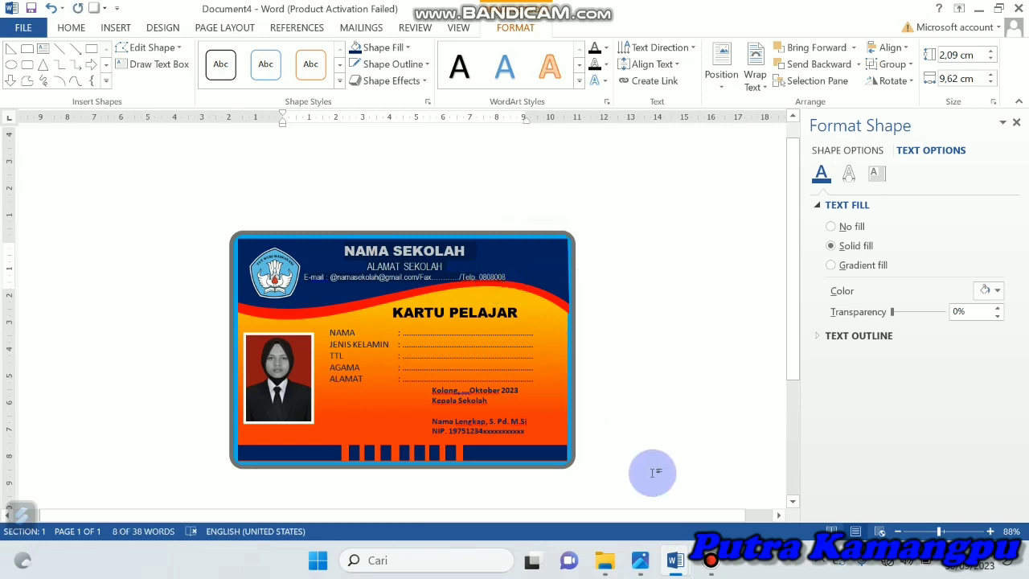
mouse_move(675, 560)
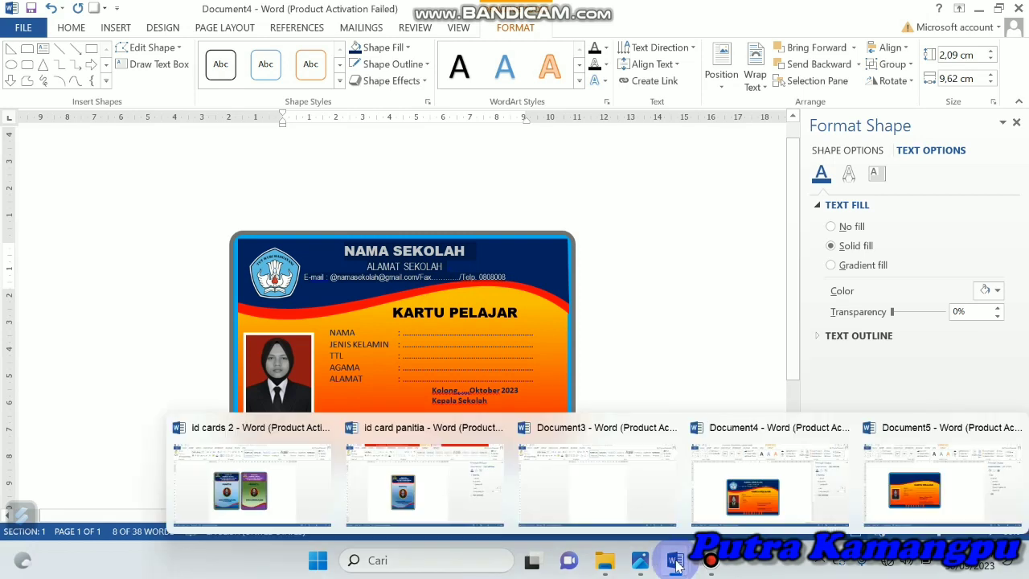
left_click(876, 470)
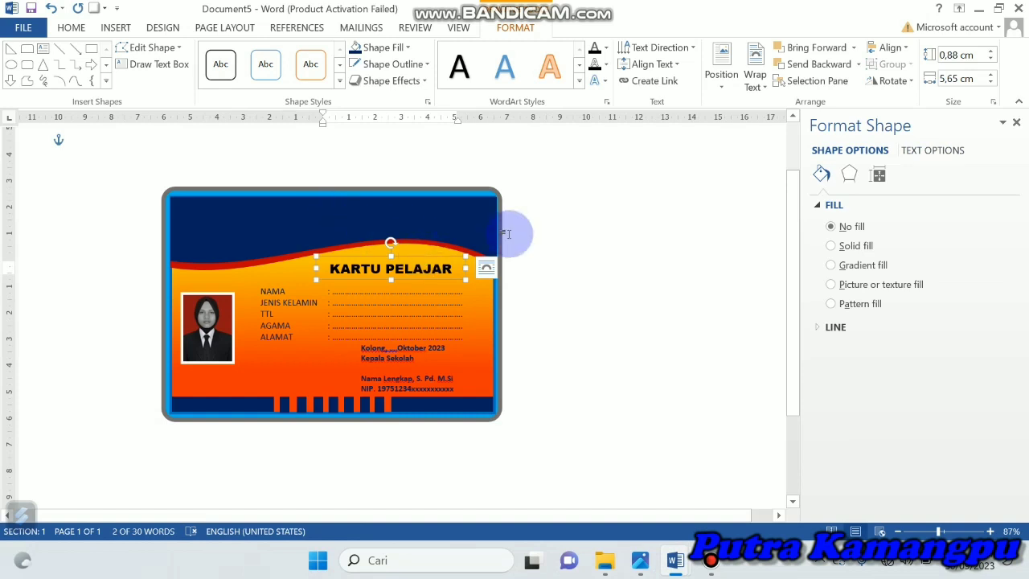
left_click(584, 244)
key("ctrl+v")
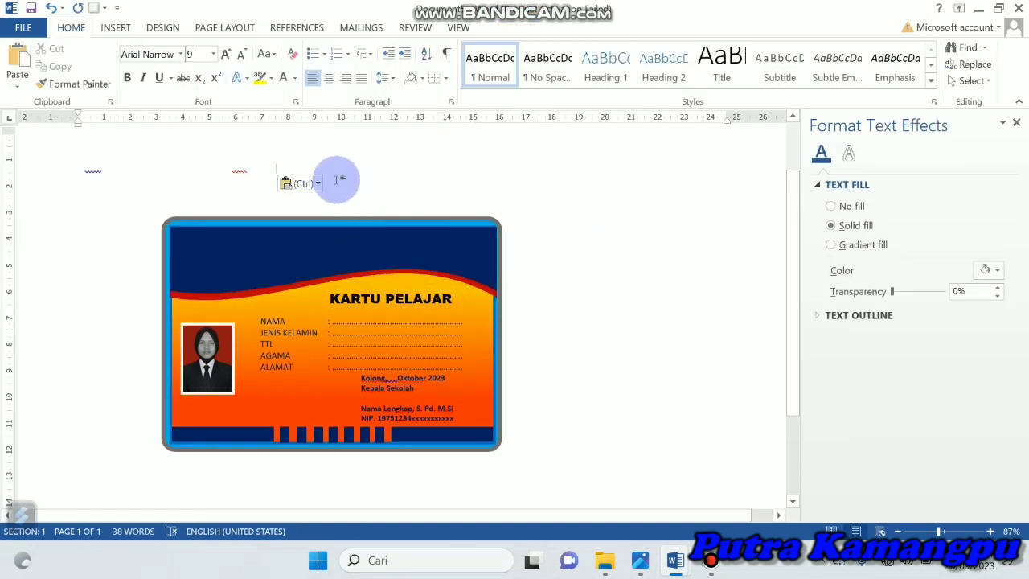
- Duplicate the KARTU PELAJAR box into the dark-blue header, clear its text and make it taller
left_click(392, 297)
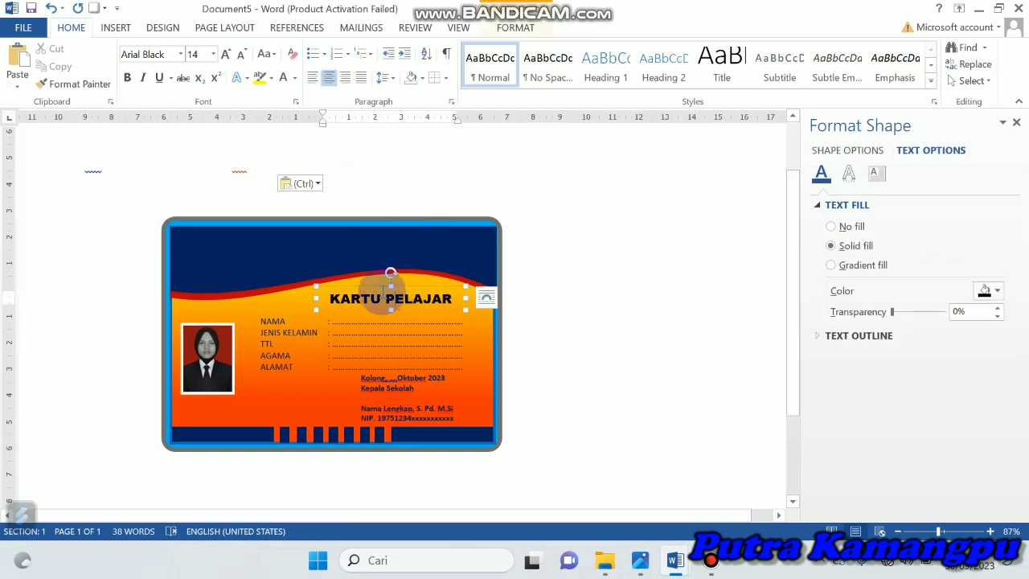
left_click(379, 287)
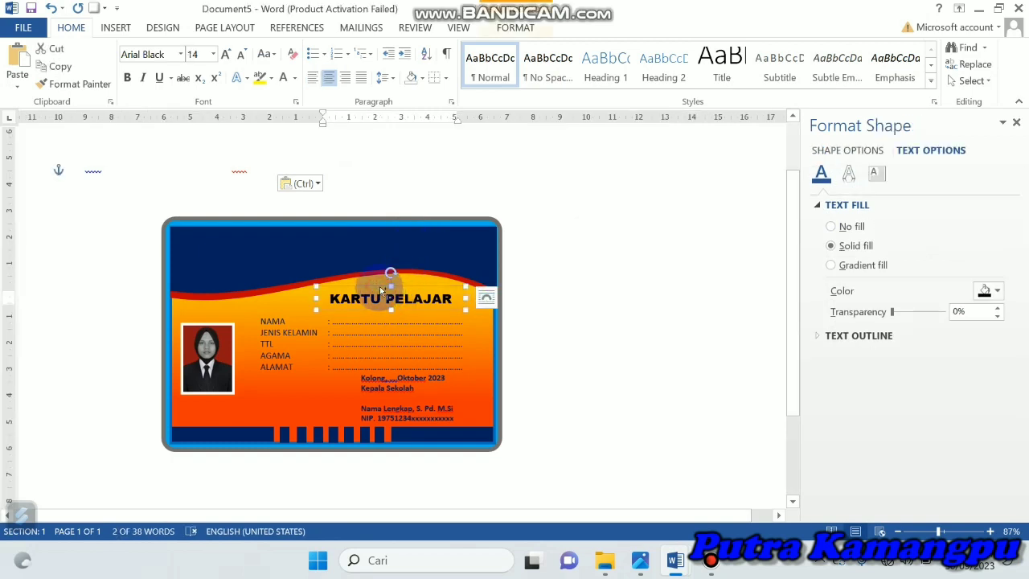
key("ctrl+v")
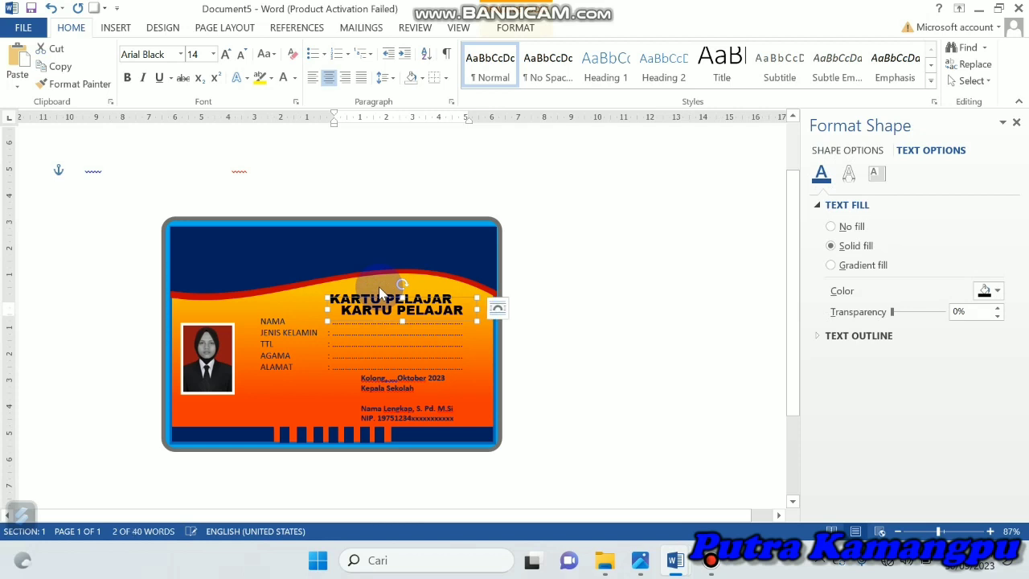
mouse_move(470, 299)
left_mouse_down()
mouse_move(432, 243)
mouse_move(320, 256)
left_mouse_up()
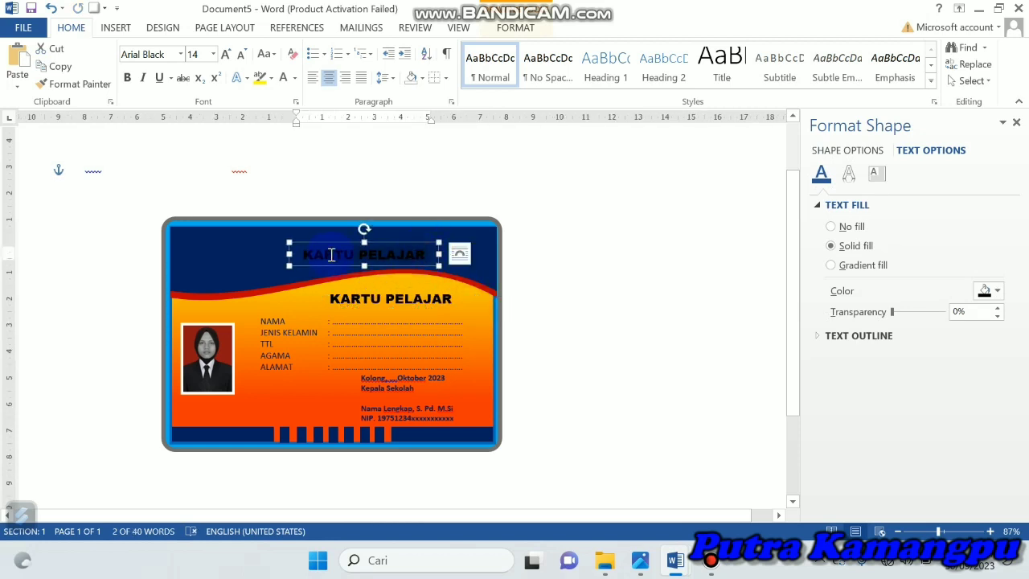
key("BackSpace")
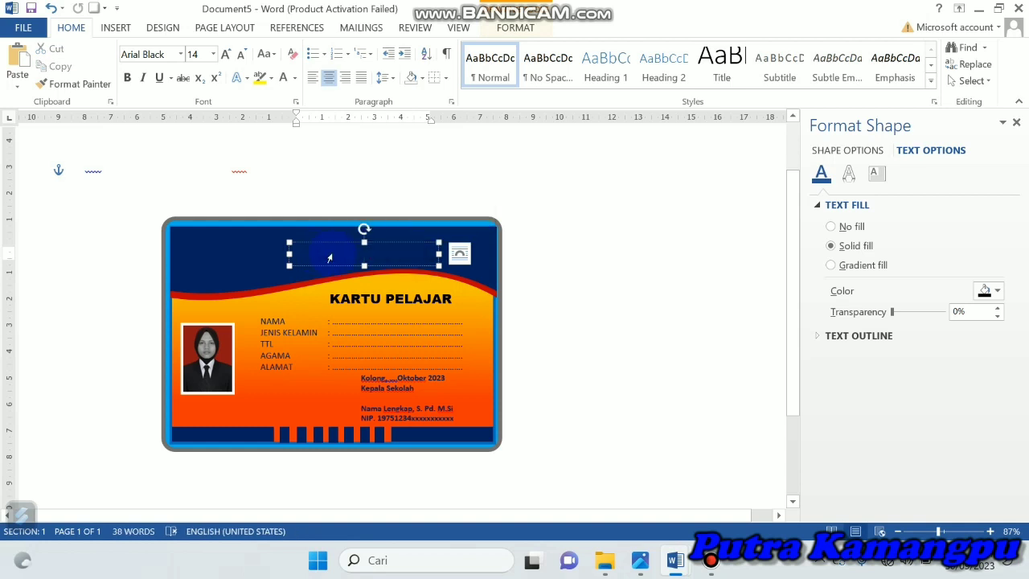
left_click_drag(364, 265, 364, 274)
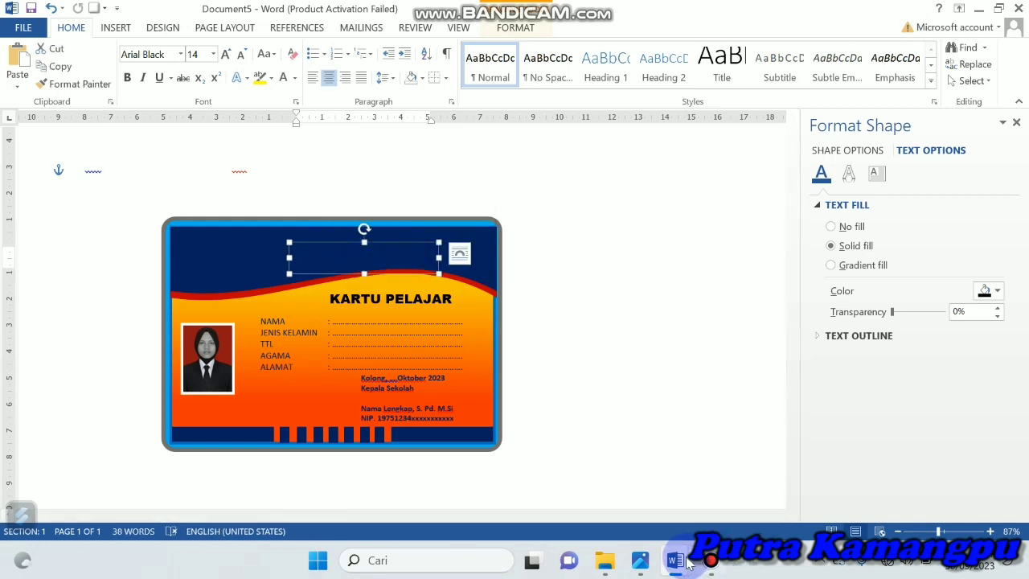
mouse_move(675, 560)
left_click(731, 500)
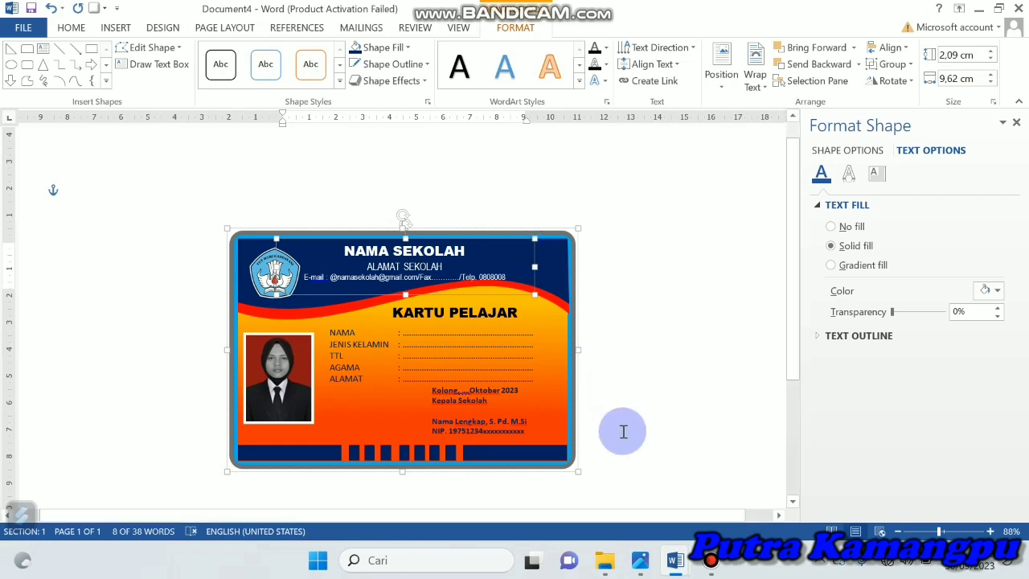
- Paste the NAMA SEKOLAH, ALAMAT SEKOLAH and e-mail block onto Document5's navy header, centred
mouse_move(671, 559)
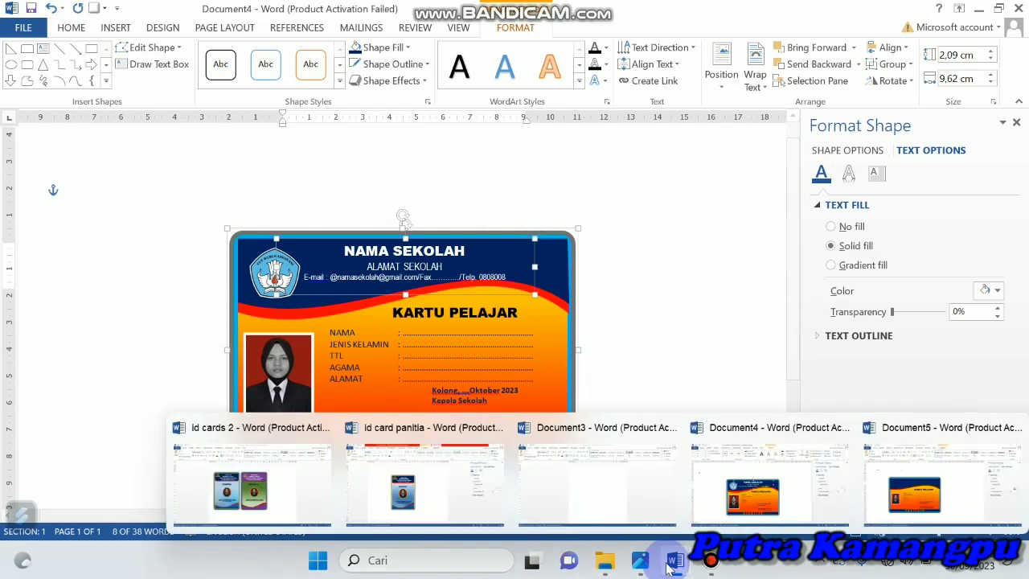
left_click(906, 490)
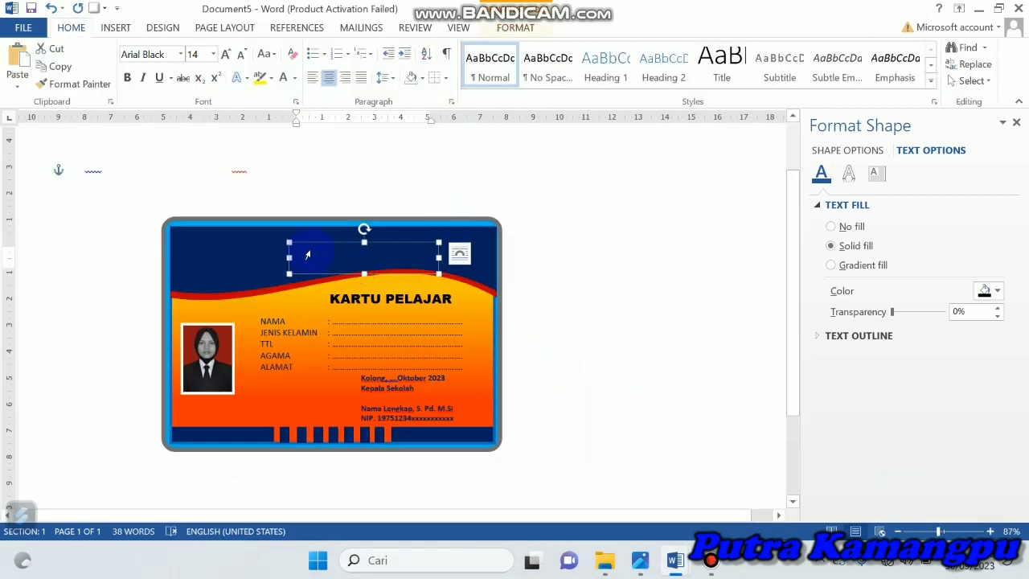
key("Escape")
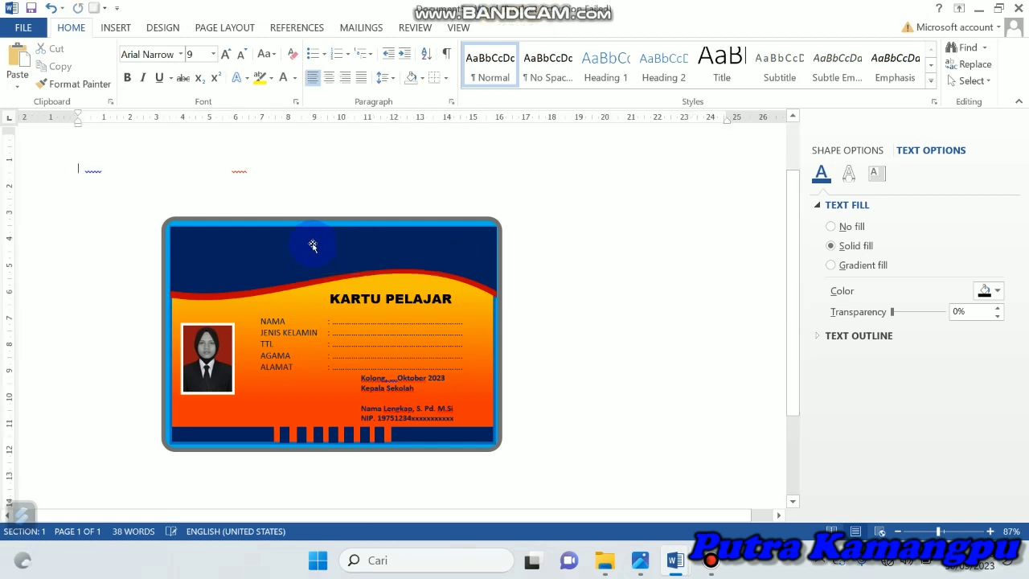
key("ctrl+v")
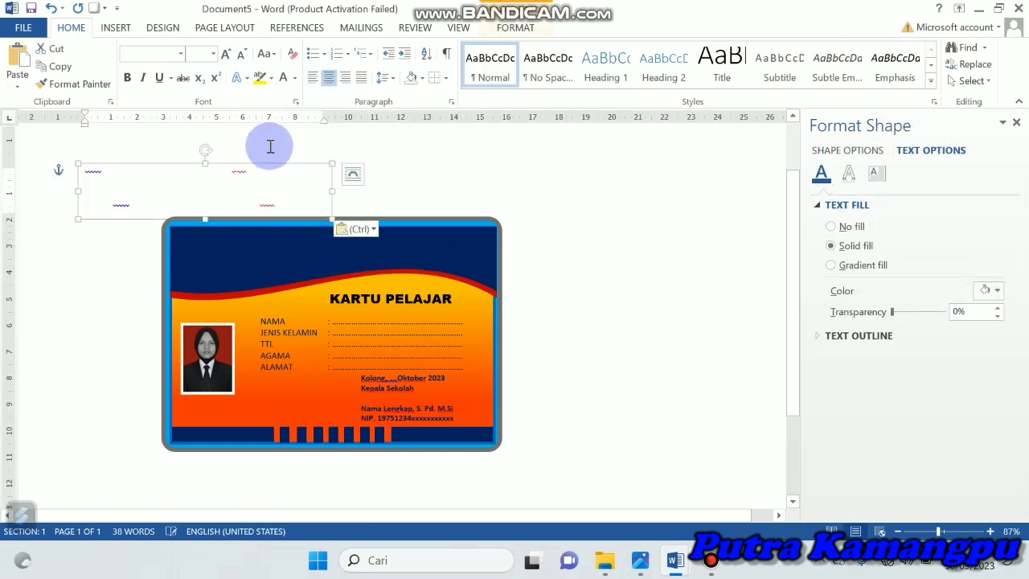
mouse_move(271, 165)
left_mouse_down()
mouse_move(395, 224)
mouse_move(431, 225)
left_mouse_up()
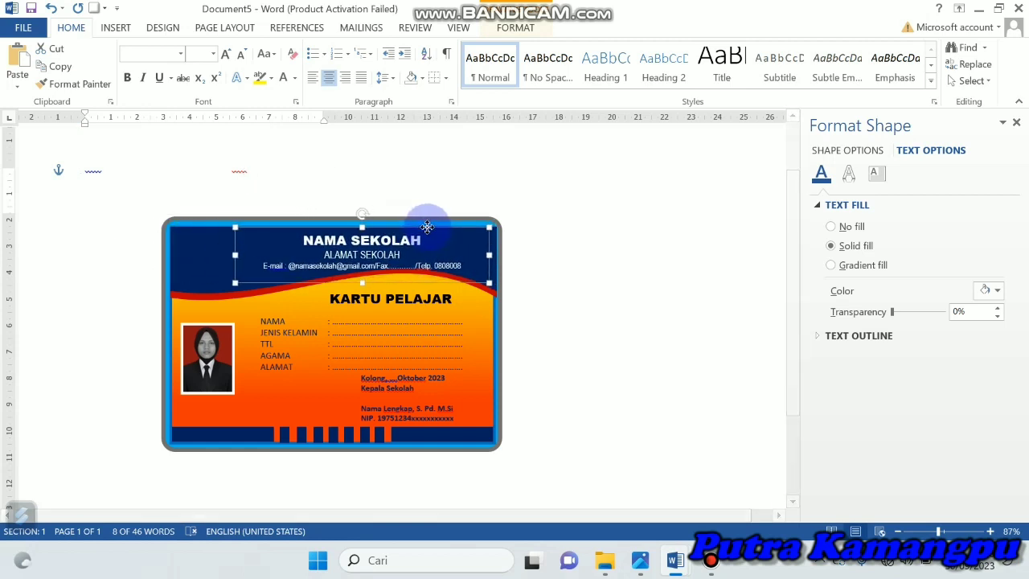
left_click_drag(431, 225, 411, 229)
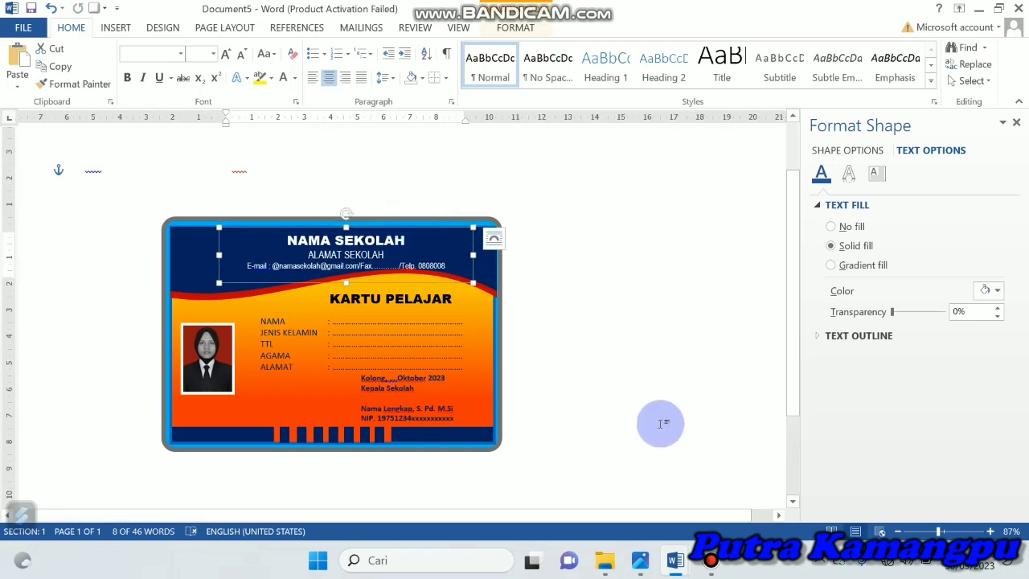
- Select the school logo in Document4's card header for copying
mouse_move(675, 559)
left_click(733, 492)
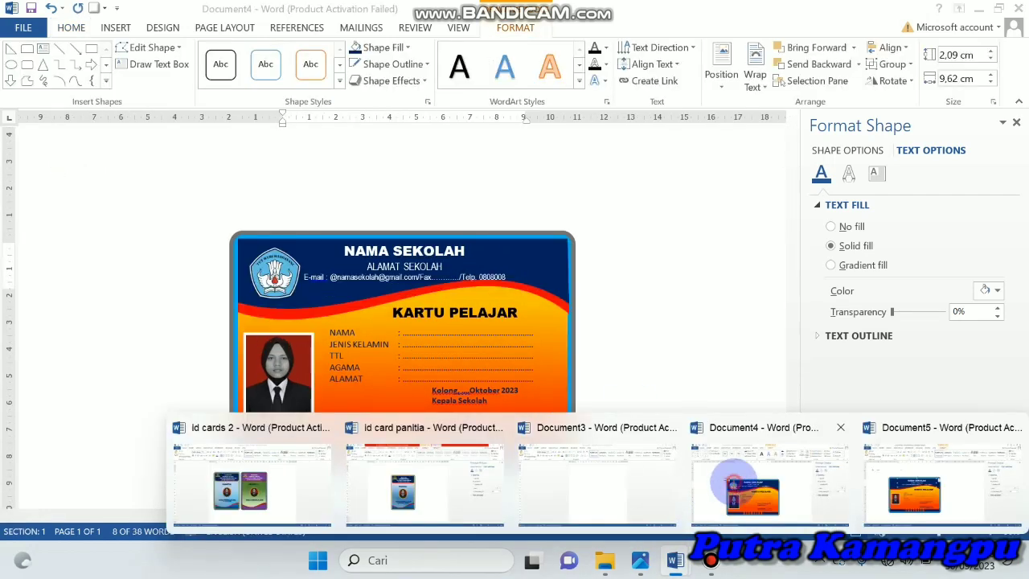
left_click(262, 275)
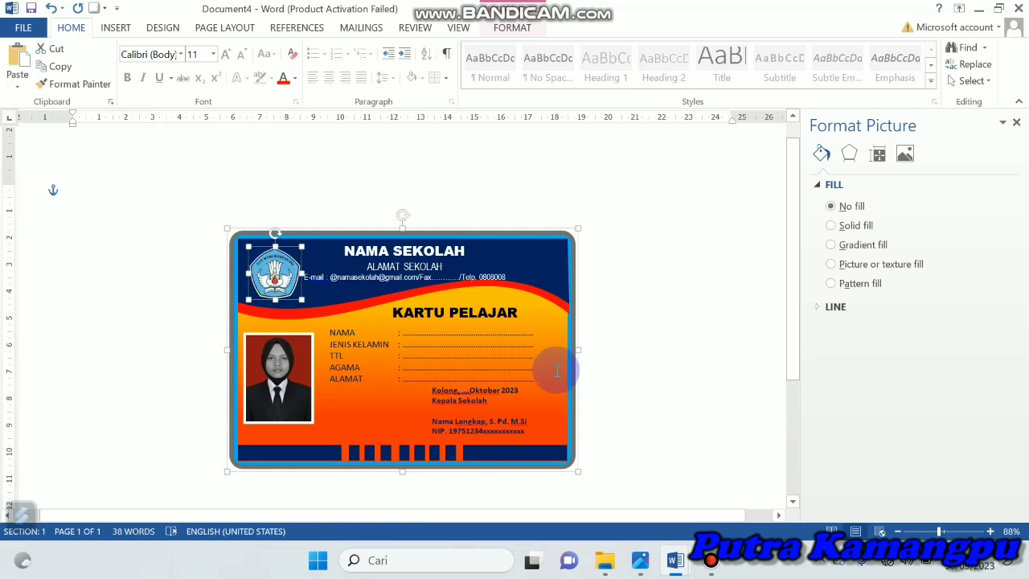
- Paste the school logo into Document5 and position it at the header's left beside NAMA SEKOLAH
mouse_move(675, 560)
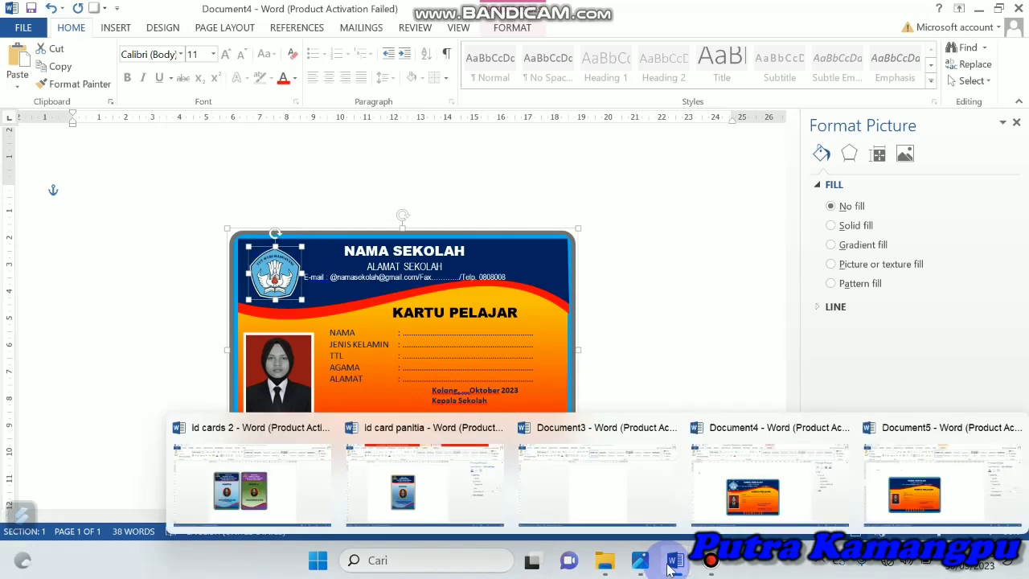
left_click(872, 496)
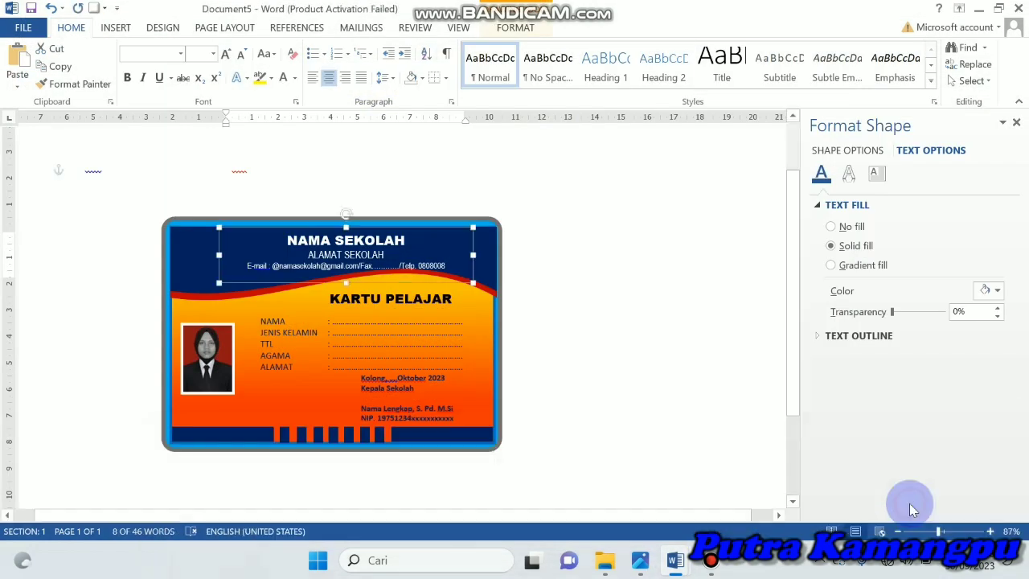
left_click(197, 257)
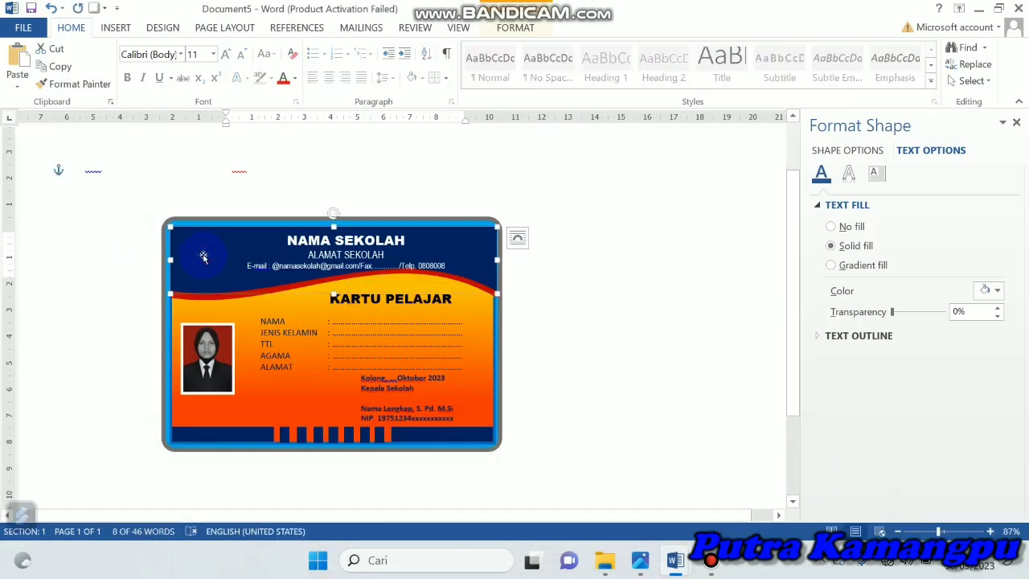
key("ctrl+v")
left_click(195, 249)
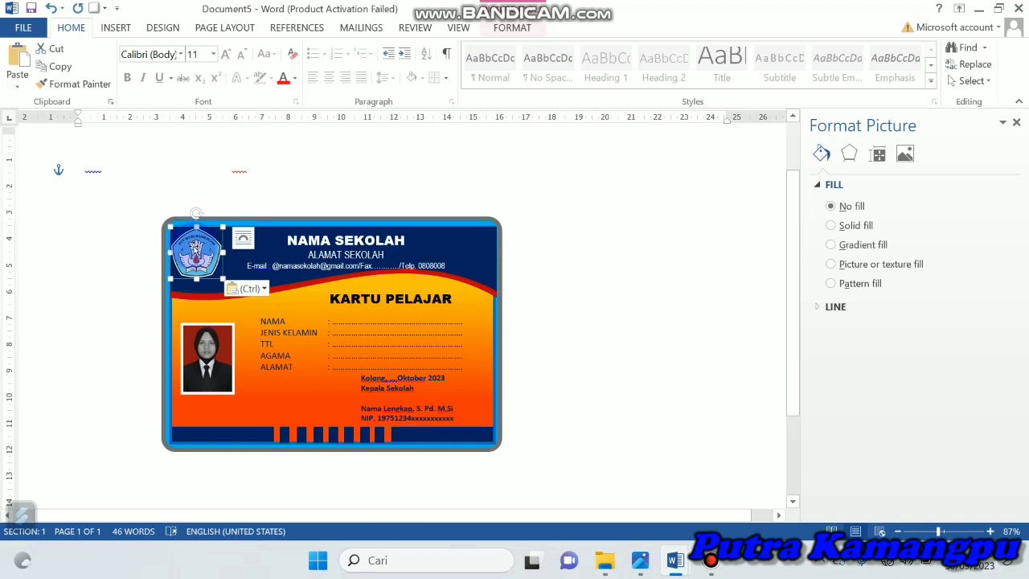
left_click_drag(196, 247, 205, 255)
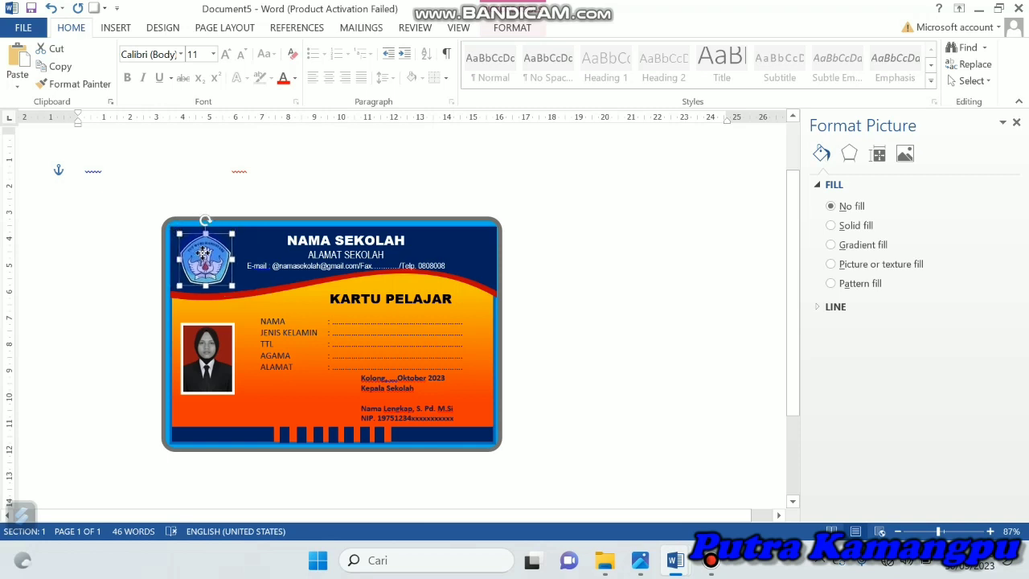
left_click(562, 279)
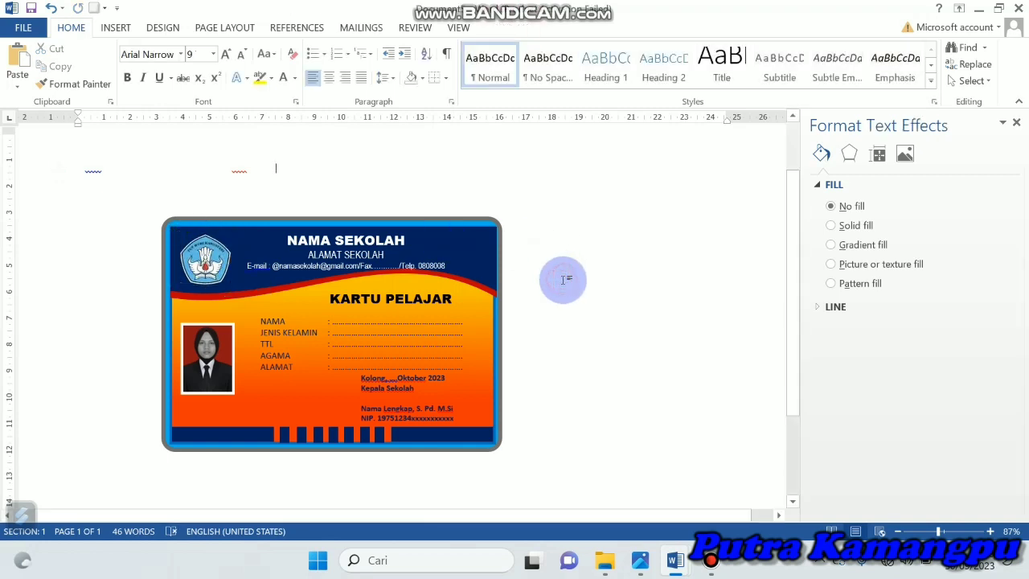